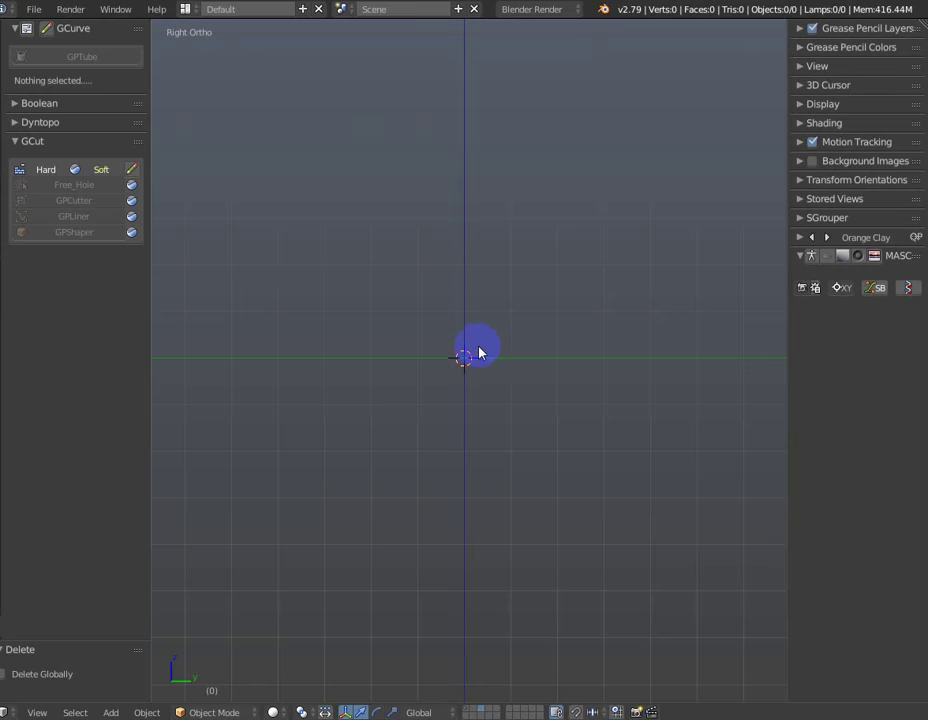
# Snap the 3D cursor back to the world origin.
pyautogui.click(484, 341)
pyautogui.scroll(1, 477, 357)
pyautogui.hotkey('shift', 'c')
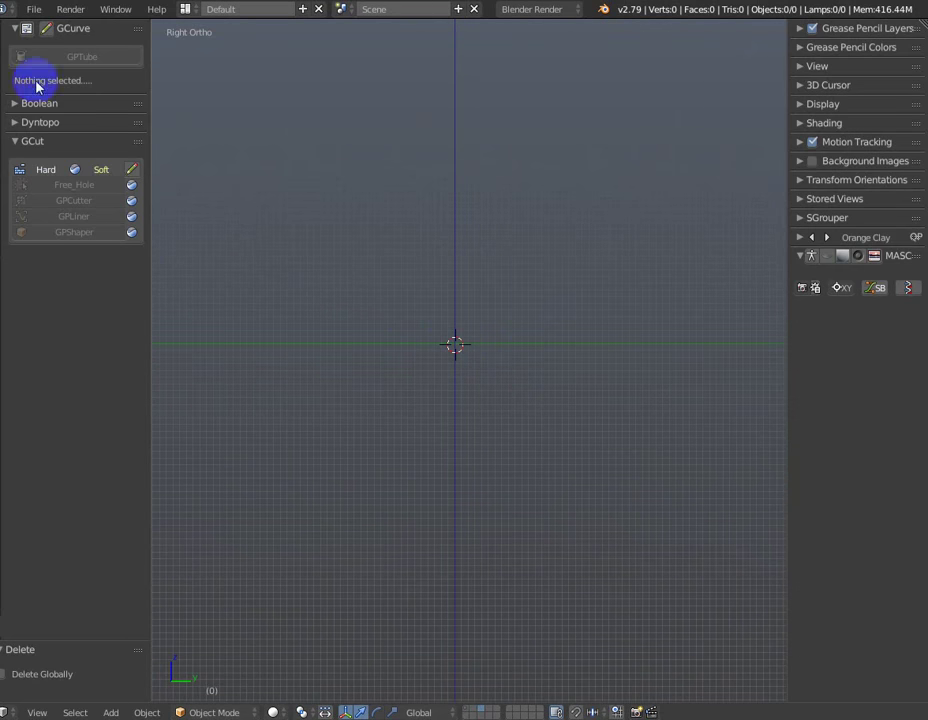
# Set GCut stroke smoothing to 0.500 and start a freehand grease pencil drawing session.
pyautogui.click(29, 29)
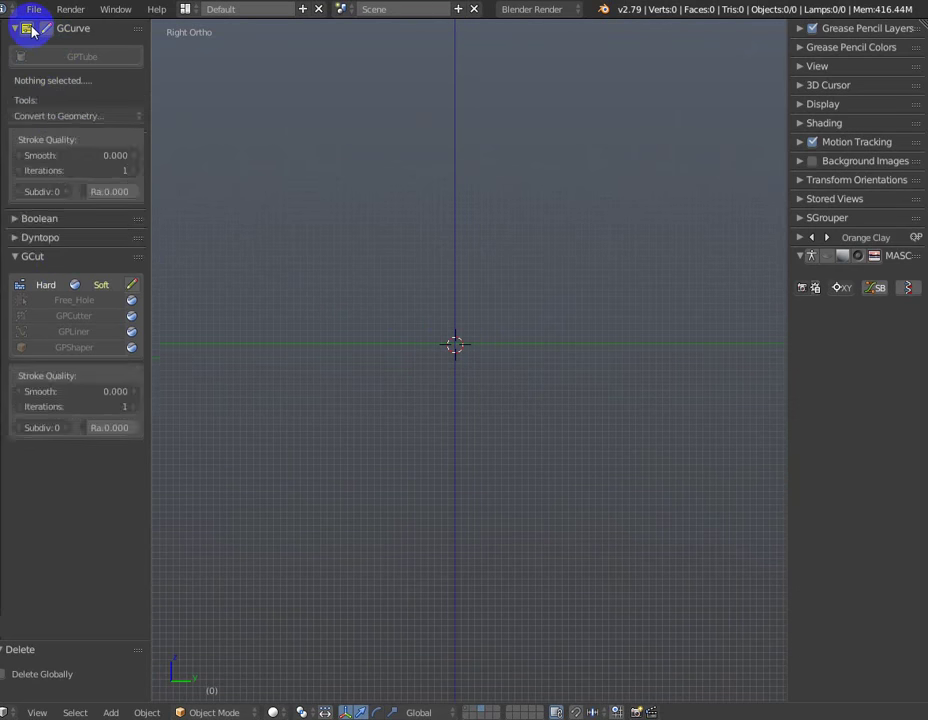
pyautogui.click(92, 29)
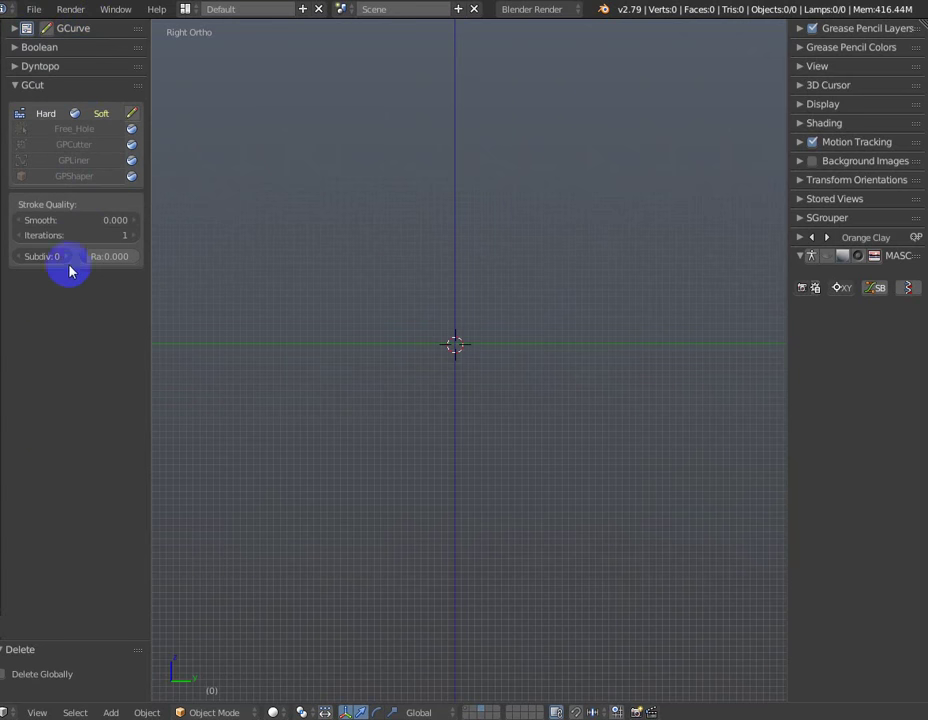
pyautogui.click(75, 219)
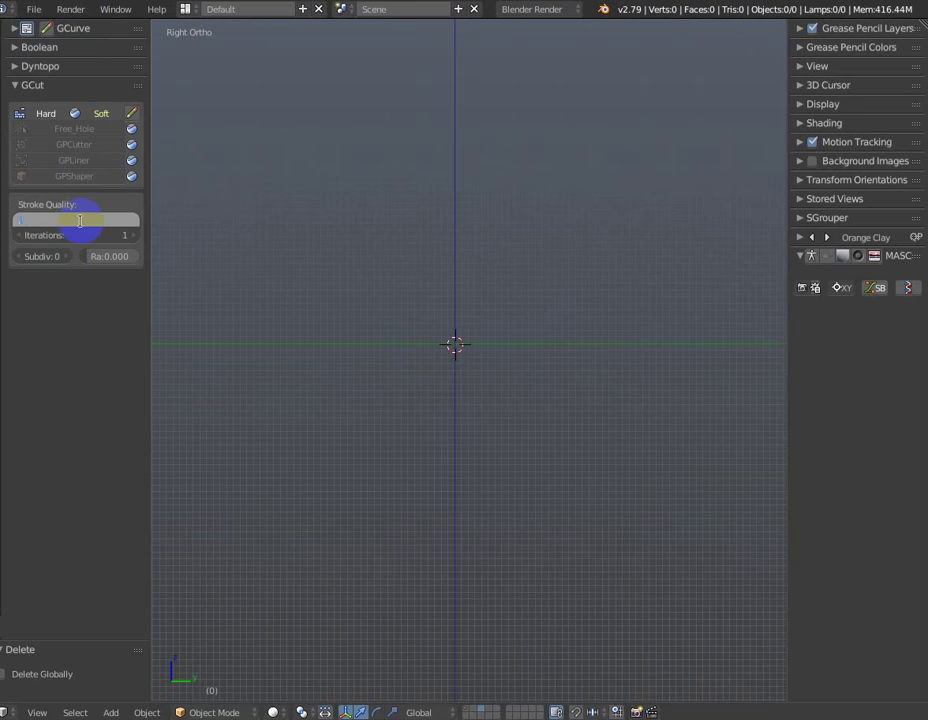
pyautogui.press('Return')
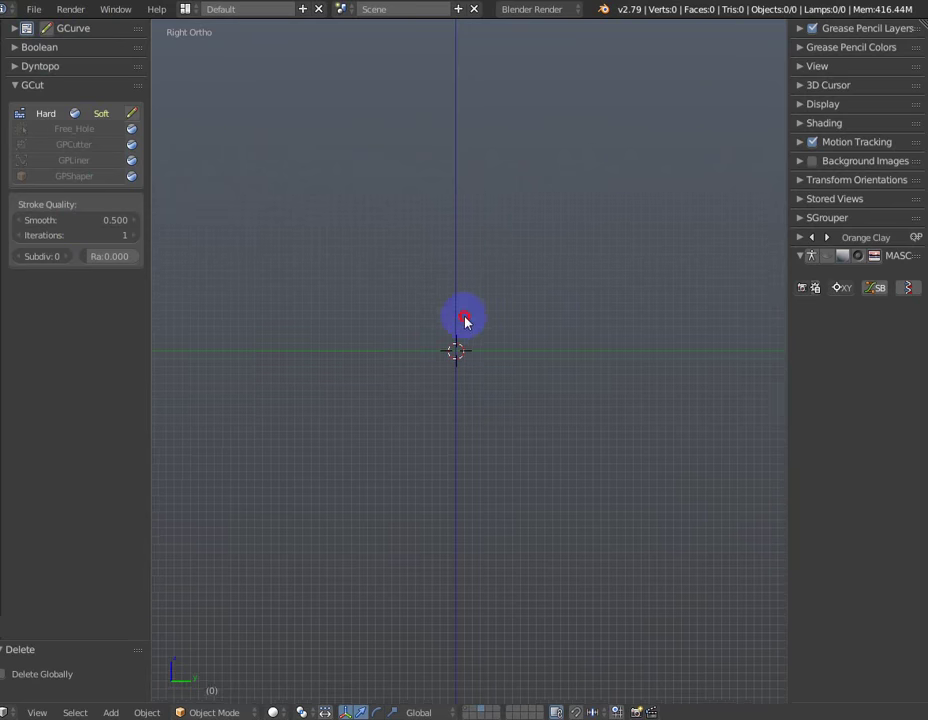
pyautogui.click(44, 28)
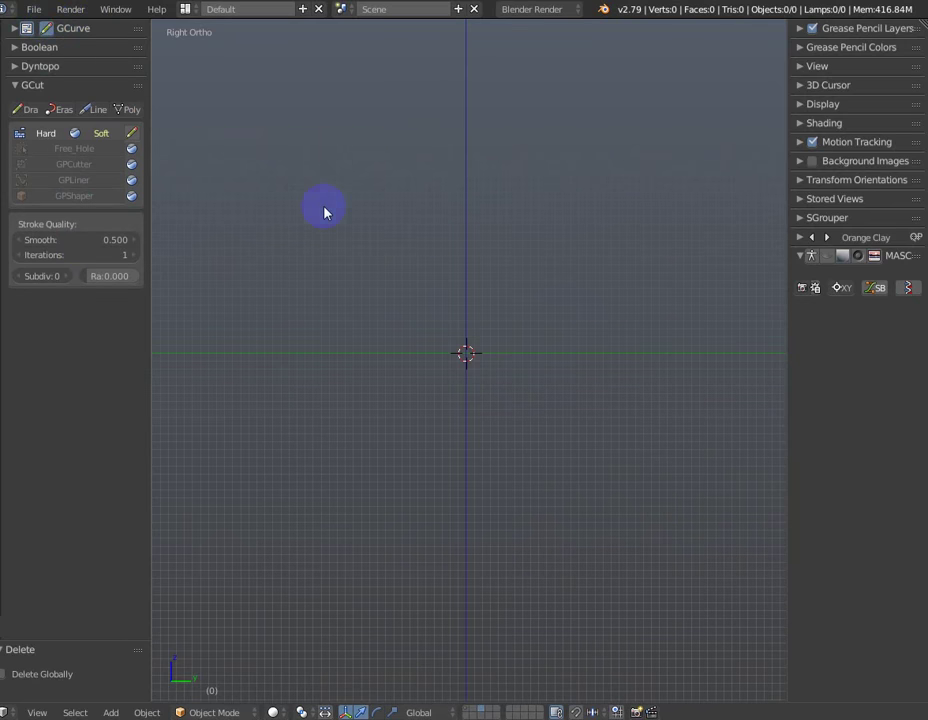
pyautogui.click(18, 112)
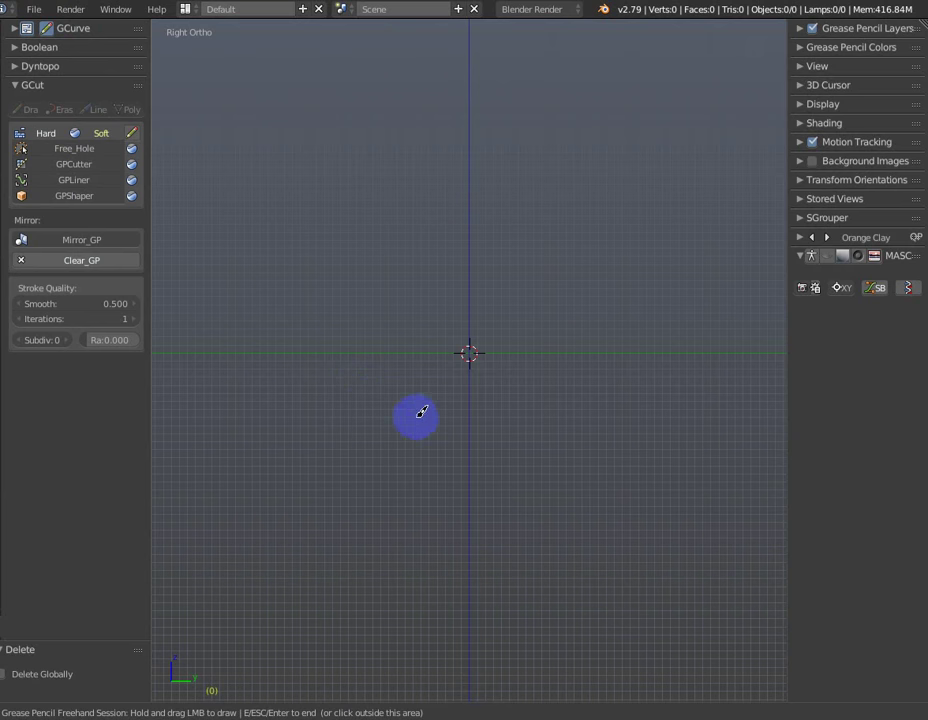
# Freehand-draw the S-shaped seat outline, closing it at the lower-left hook.
pyautogui.moveTo(418, 413); pyautogui.dragTo(421, 337)
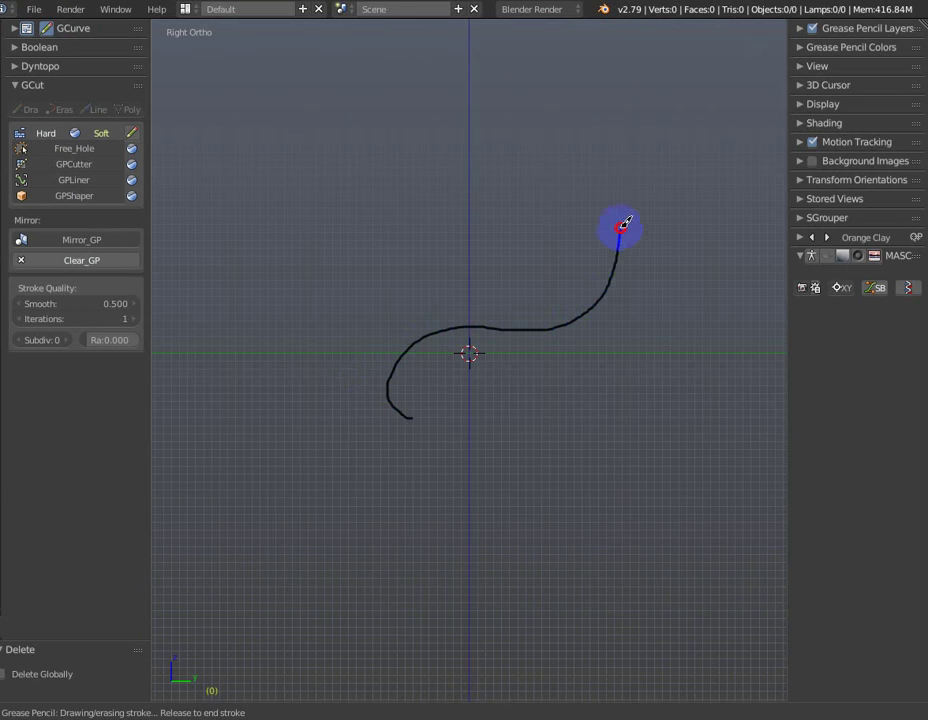
pyautogui.moveTo(676, 270); pyautogui.dragTo(679, 272)
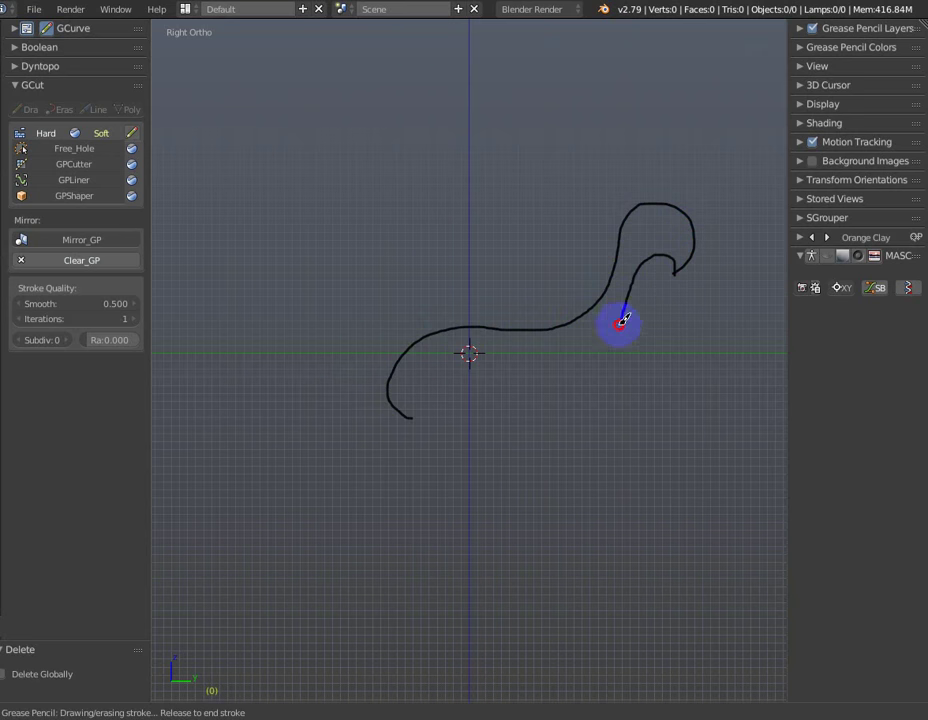
pyautogui.moveTo(622, 320)
pyautogui.mouseDown()
pyautogui.moveTo(586, 369)
pyautogui.moveTo(475, 376)
pyautogui.moveTo(429, 423)
pyautogui.moveTo(424, 380)
pyautogui.mouseUp()
pyautogui.scroll(2, 557, 321)
pyautogui.keyDown('shift'); pyautogui.moveTo(613, 311); pyautogui.dragTo(483, 362, button='middle'); pyautogui.keyUp('shift')
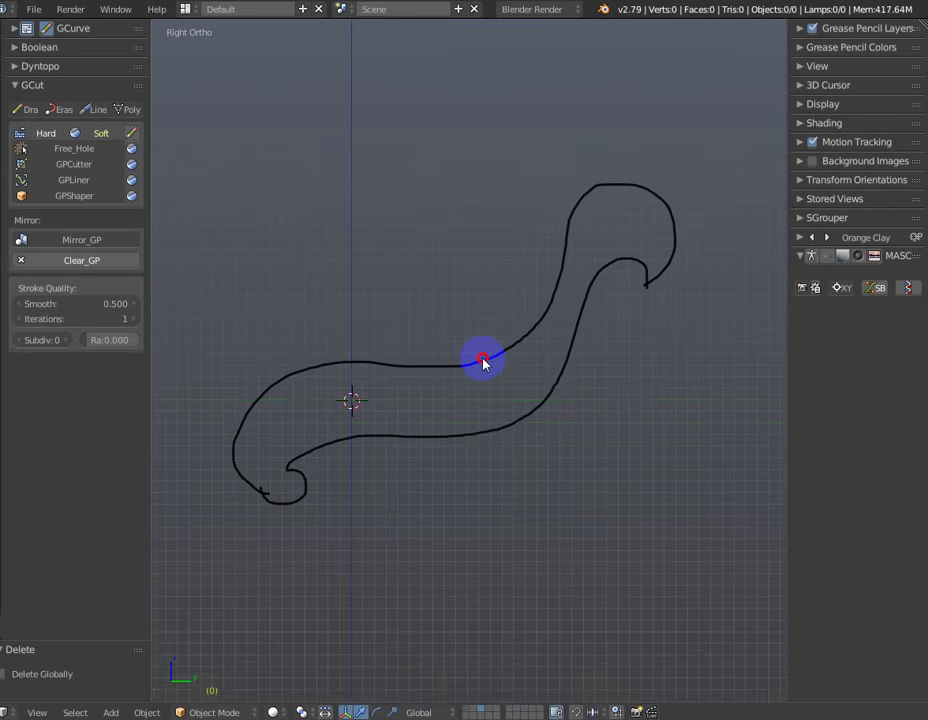
# Frame the whole seat outline and convert the stroke into a 3D mesh with GPShaper.
pyautogui.scroll(-1, 483, 362)
pyautogui.scroll(-1, 534, 333)
pyautogui.moveTo(578, 373)
pyautogui.keyDown('shift'); pyautogui.mouseDown(button='middle')
pyautogui.moveTo(571, 344)
pyautogui.moveTo(600, 329)
pyautogui.mouseUp(button='middle'); pyautogui.keyUp('shift')
pyautogui.scroll(1, 600, 329)
pyautogui.scroll(-1, 600, 330)
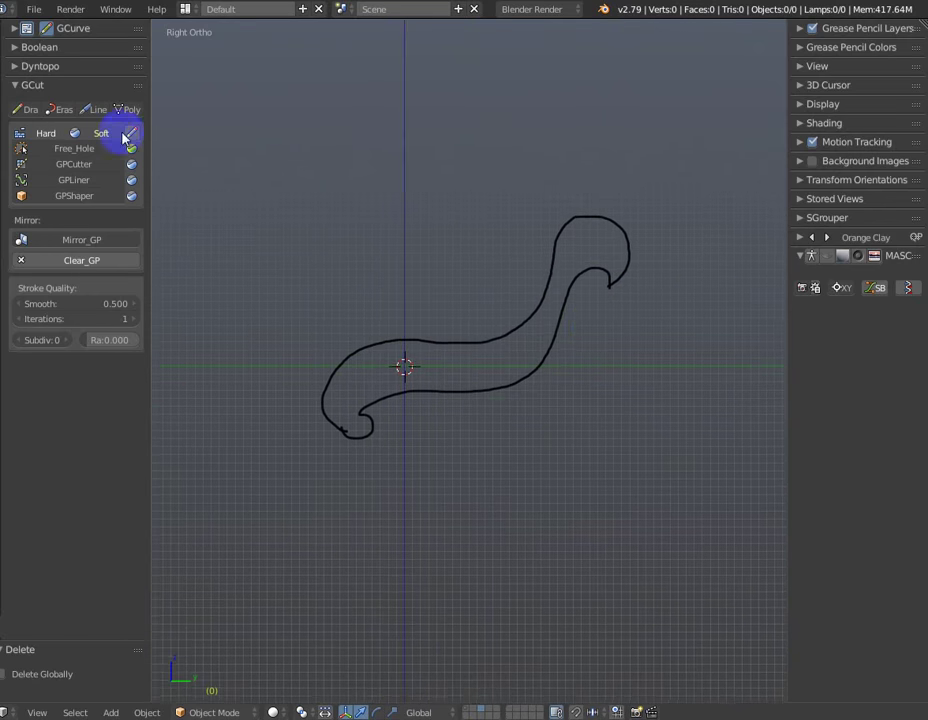
pyautogui.keyDown('shift'); pyautogui.moveTo(240, 165); pyautogui.dragTo(250, 172, button='middle'); pyautogui.keyUp('shift')
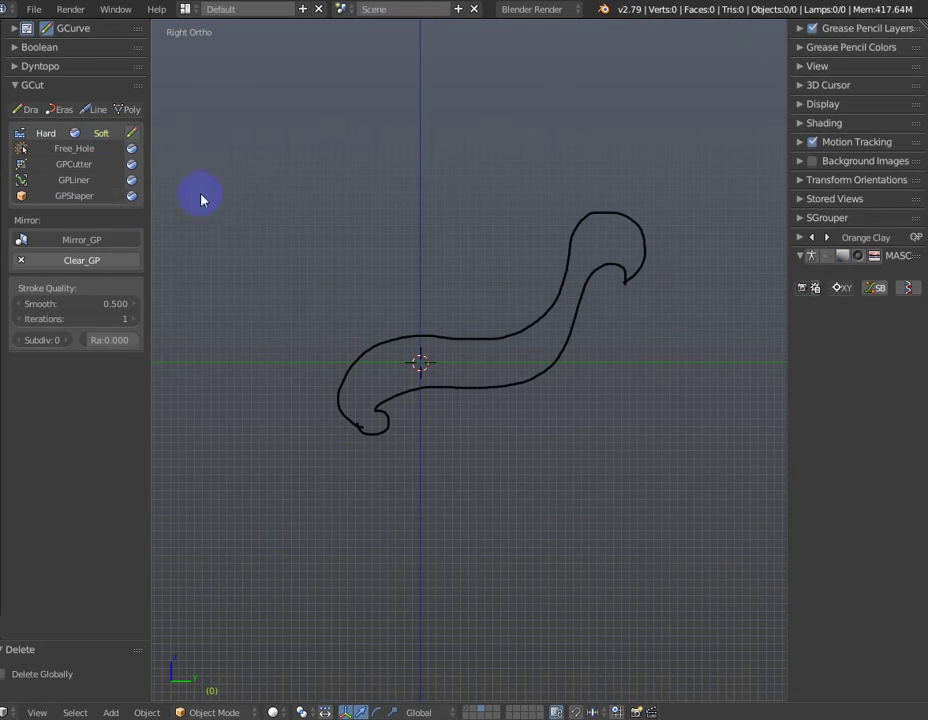
pyautogui.click(85, 197)
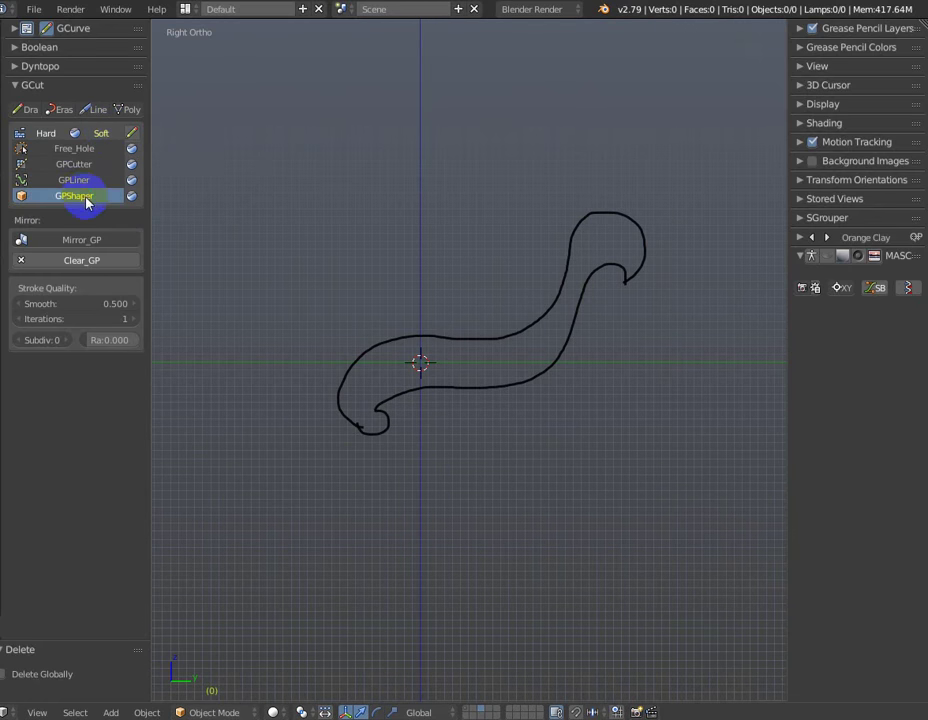
# Shade the generated seat mesh dark grey and raise its extrusion thickness to 2.5.
pyautogui.moveTo(596, 425)
pyautogui.mouseDown(button='middle')
pyautogui.moveTo(435, 387)
pyautogui.moveTo(524, 425)
pyautogui.moveTo(570, 428)
pyautogui.moveTo(491, 414)
pyautogui.mouseUp(button='middle')
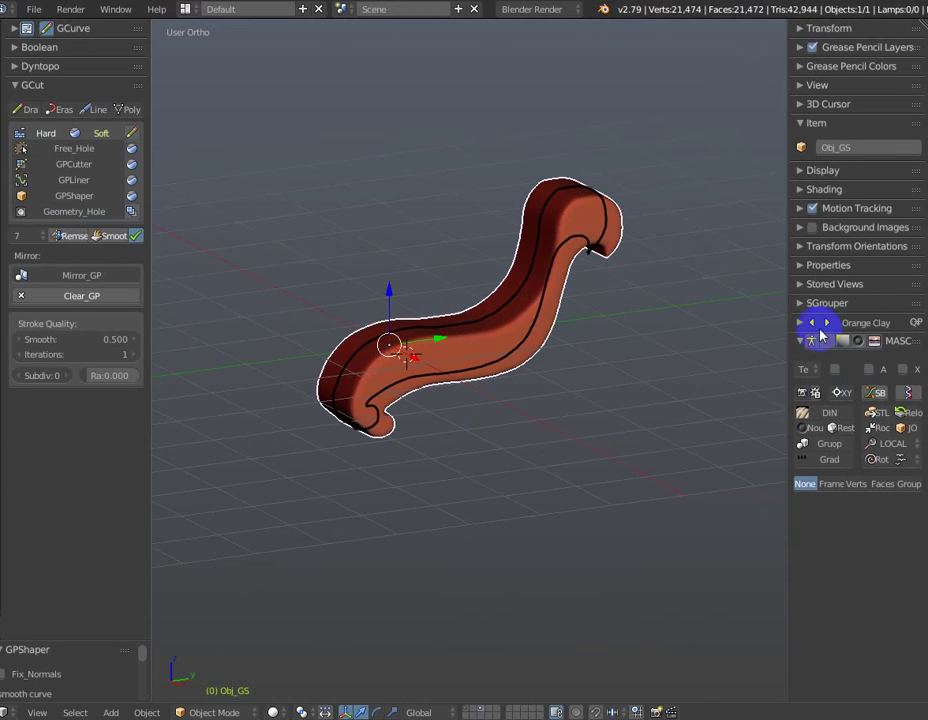
pyautogui.click(822, 322)
pyautogui.moveTo(604, 334)
pyautogui.keyDown('alt'); pyautogui.mouseDown(button='middle')
pyautogui.moveTo(583, 322)
pyautogui.moveTo(559, 369)
pyautogui.moveTo(658, 400)
pyautogui.moveTo(600, 430)
pyautogui.mouseUp(button='middle'); pyautogui.keyUp('alt')
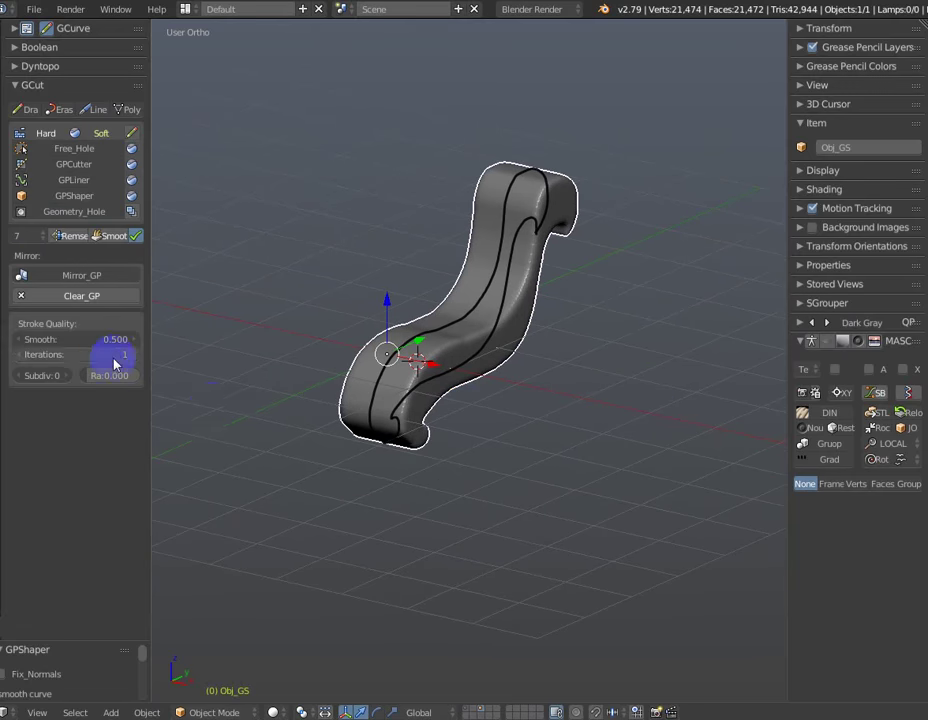
pyautogui.press('F6')
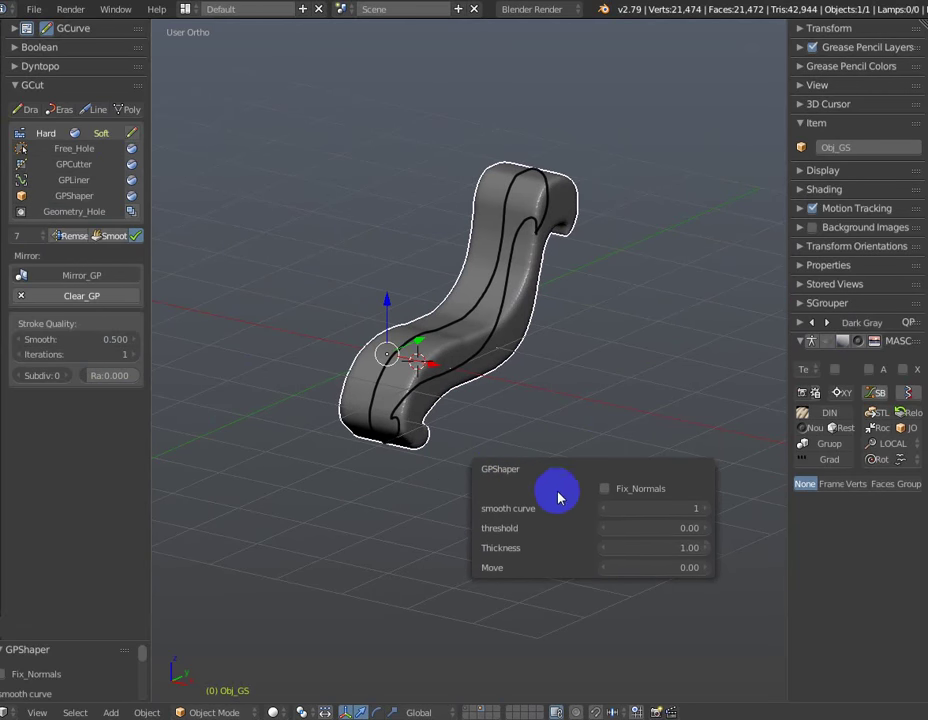
pyautogui.click(644, 551)
pyautogui.write('2.5')
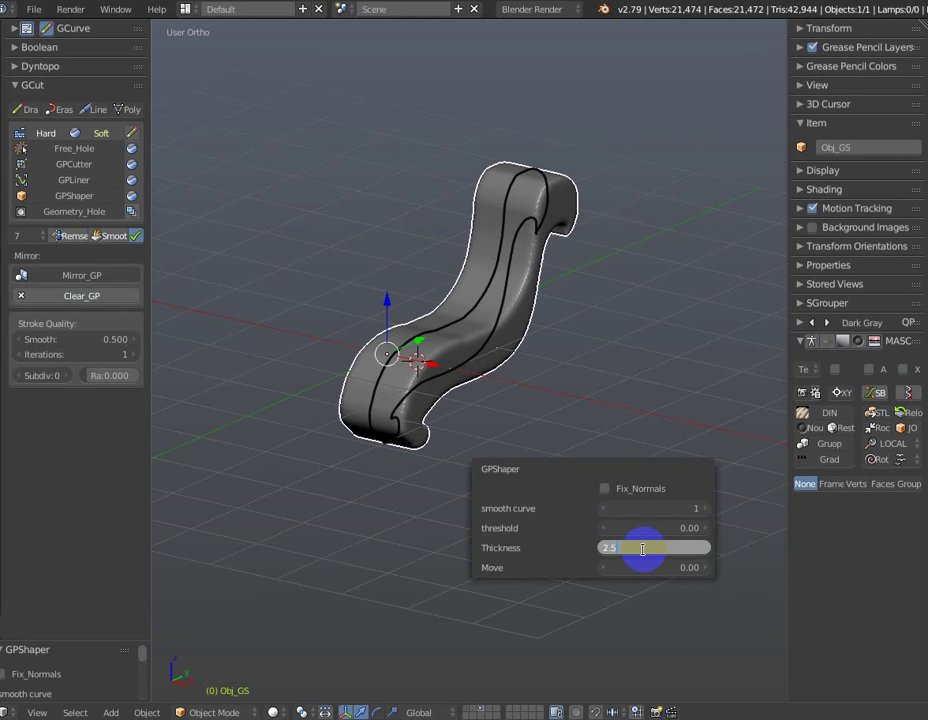
pyautogui.press('Return')
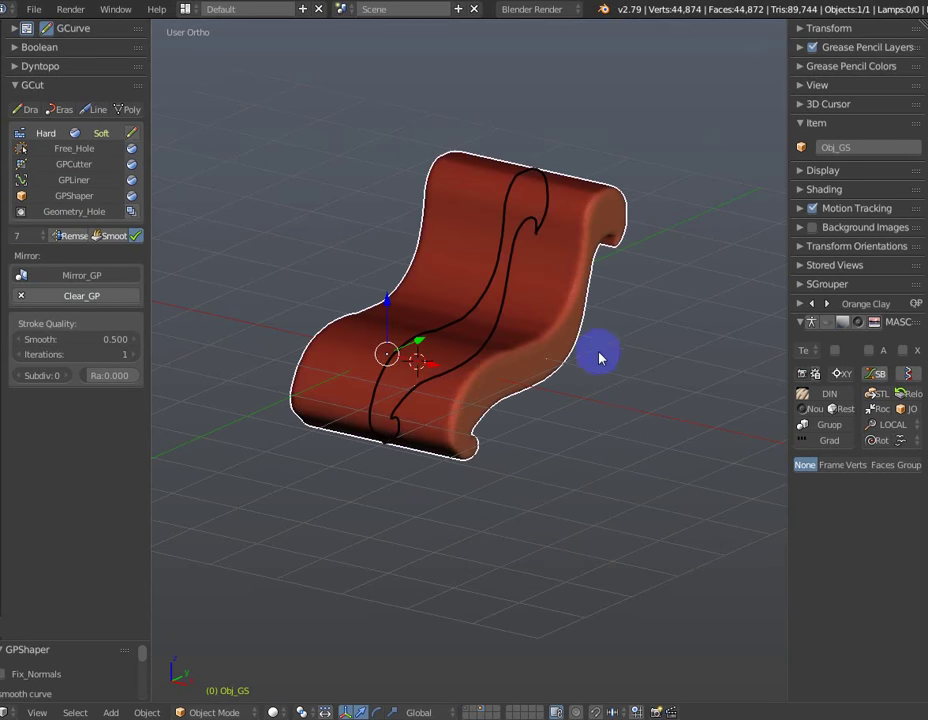
pyautogui.moveTo(593, 352)
pyautogui.mouseDown(button='middle')
pyautogui.moveTo(671, 316)
pyautogui.moveTo(462, 320)
pyautogui.mouseUp(button='middle')
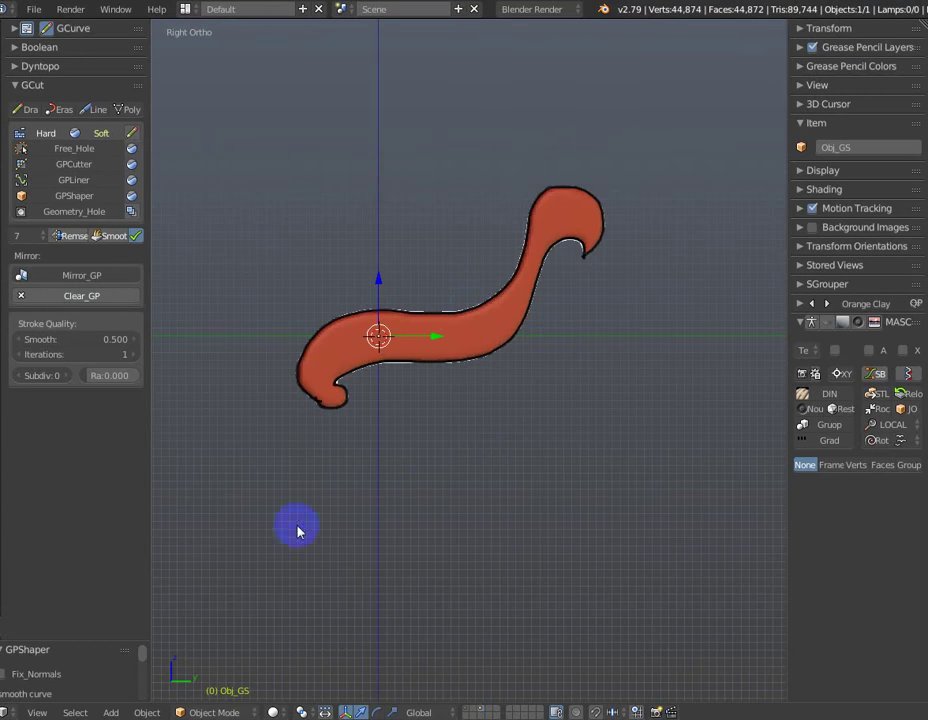
# Set the GPShaper smooth curve value to 5.
pyautogui.press('F6')
pyautogui.moveTo(551, 538); pyautogui.dragTo(534, 466)
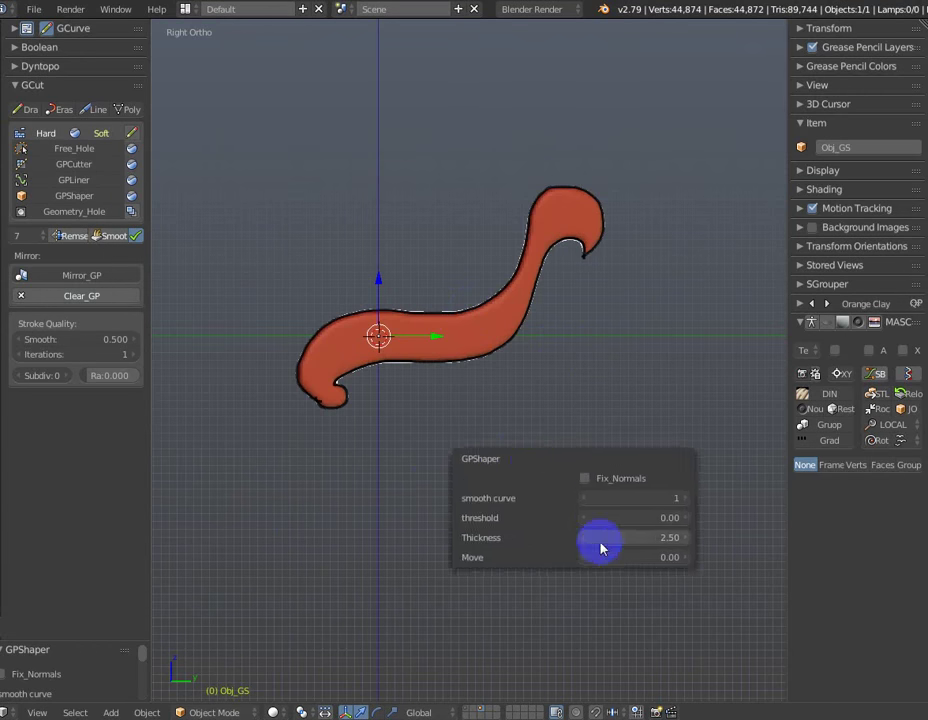
pyautogui.click(614, 497)
pyautogui.write('5')
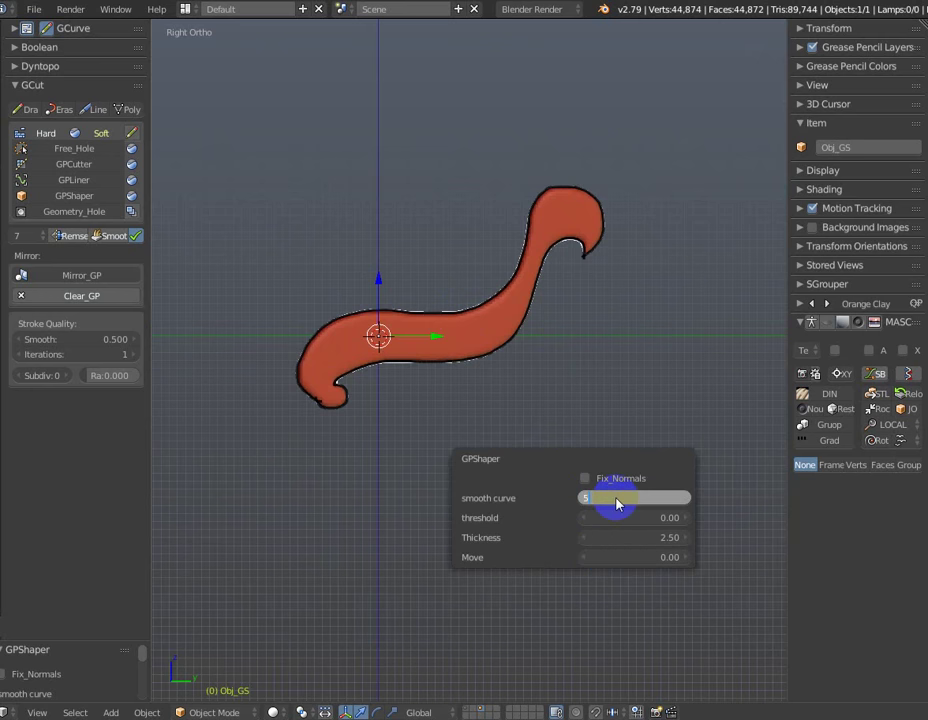
pyautogui.press('Return')
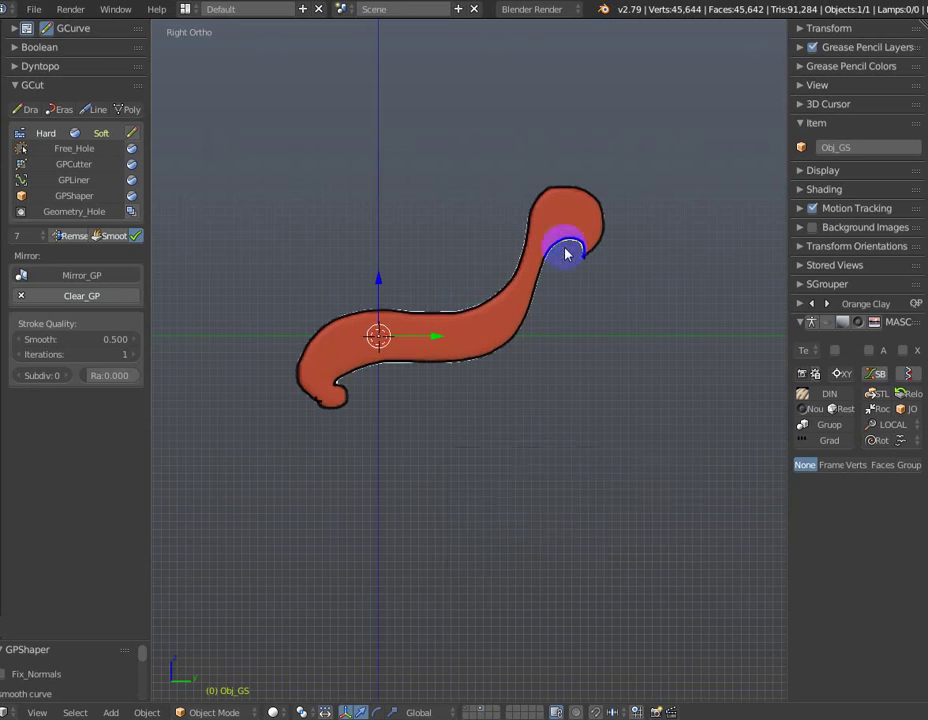
# Delete the leftover grease pencil outline, shade the seat dark grey and deselect all.
pyautogui.scroll(2, 570, 230)
pyautogui.scroll(-1, 580, 215)
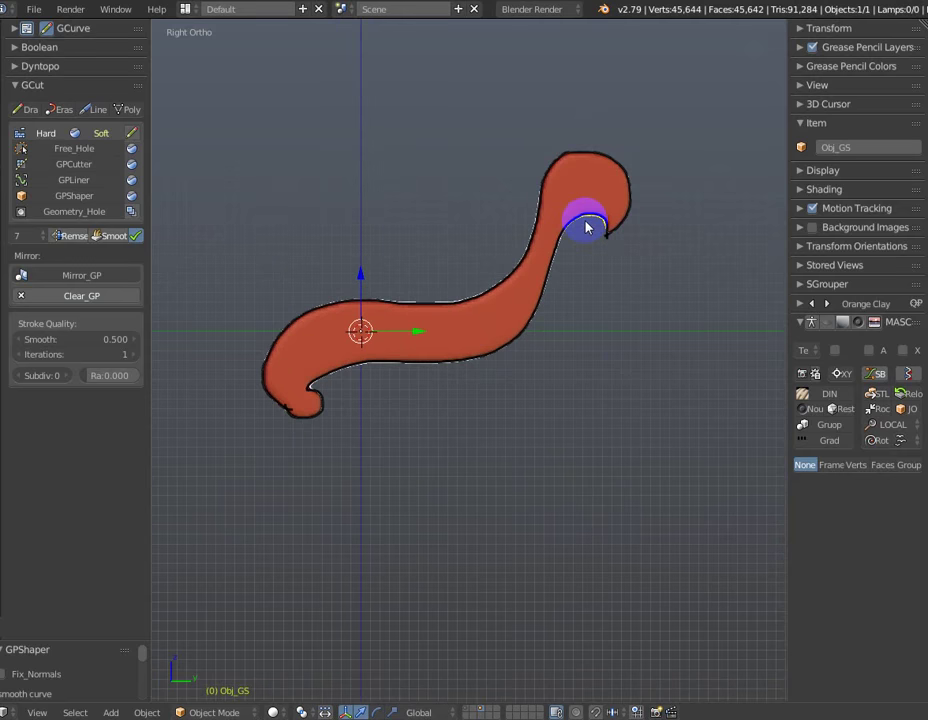
pyautogui.hotkey('d', 'x')
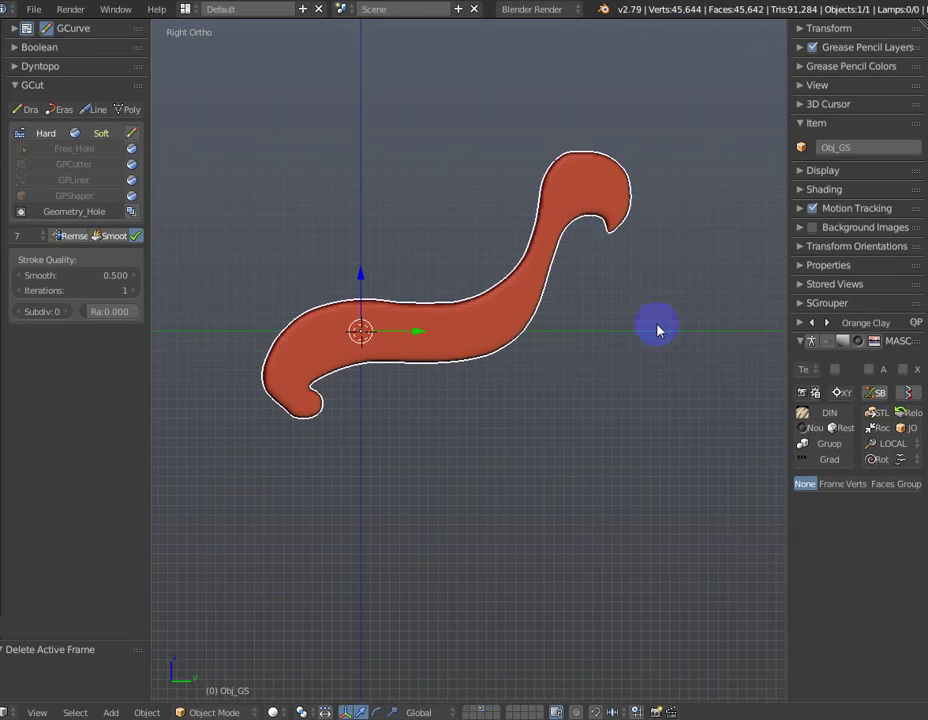
pyautogui.click(812, 322)
pyautogui.moveTo(520, 345)
pyautogui.mouseDown(button='middle')
pyautogui.moveTo(472, 354)
pyautogui.moveTo(607, 396)
pyautogui.moveTo(636, 416)
pyautogui.moveTo(620, 384)
pyautogui.moveTo(603, 447)
pyautogui.moveTo(478, 365)
pyautogui.moveTo(333, 325)
pyautogui.moveTo(214, 326)
pyautogui.moveTo(551, 331)
pyautogui.moveTo(601, 365)
pyautogui.moveTo(489, 326)
pyautogui.moveTo(483, 335)
pyautogui.moveTo(505, 338)
pyautogui.mouseUp(button='middle')
pyautogui.press('a')
# Draw a straight back leg down from the seat as a grease pencil line.
pyautogui.hotkey('ctrl', 'd')
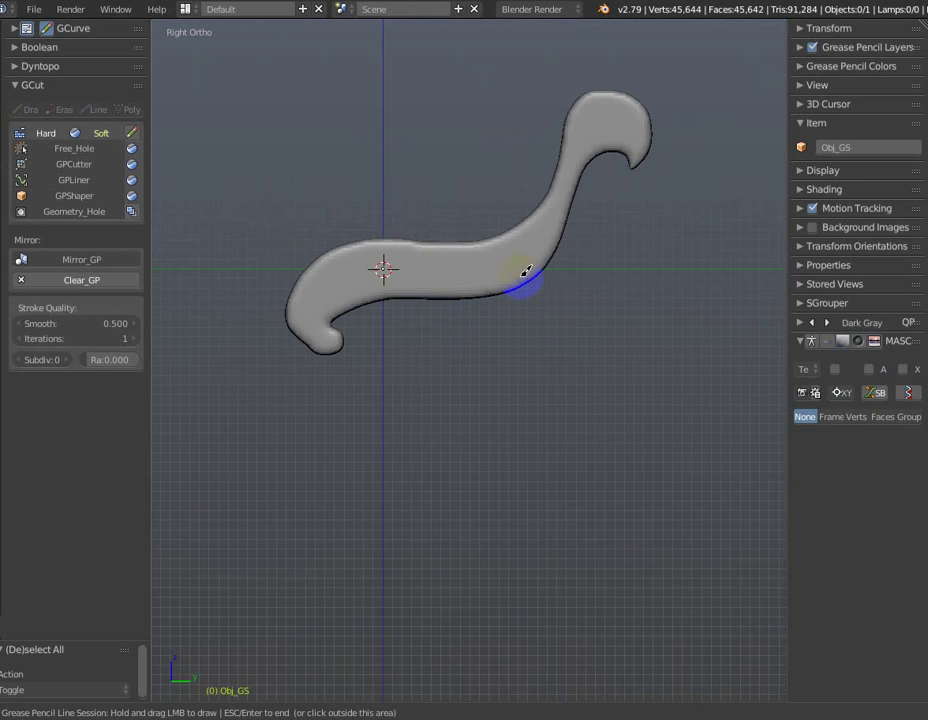
pyautogui.moveTo(526, 271); pyautogui.dragTo(556, 490)
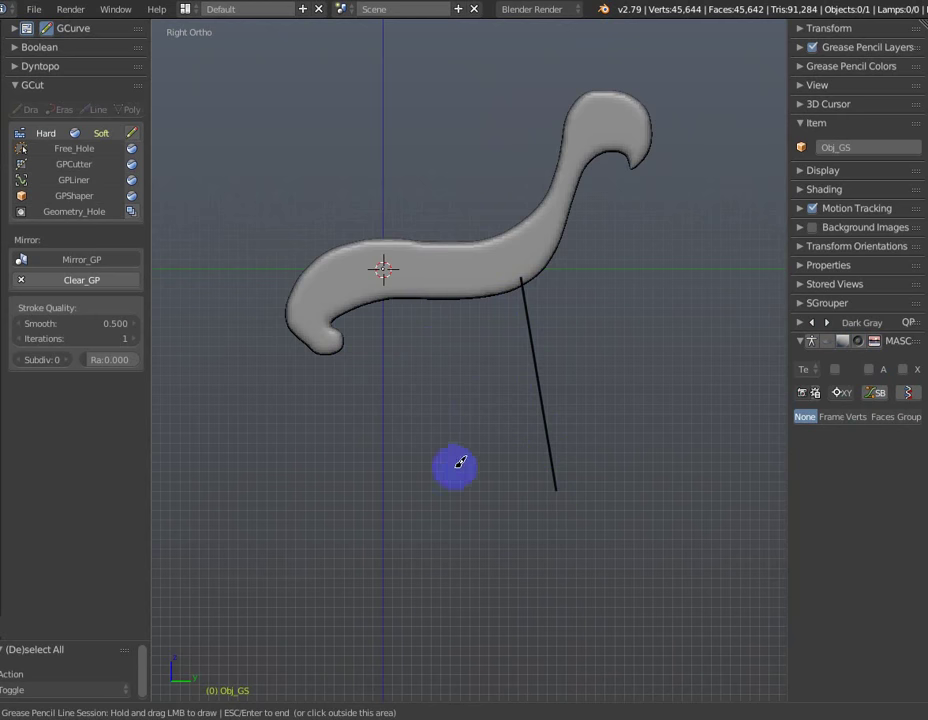
pyautogui.press('Escape')
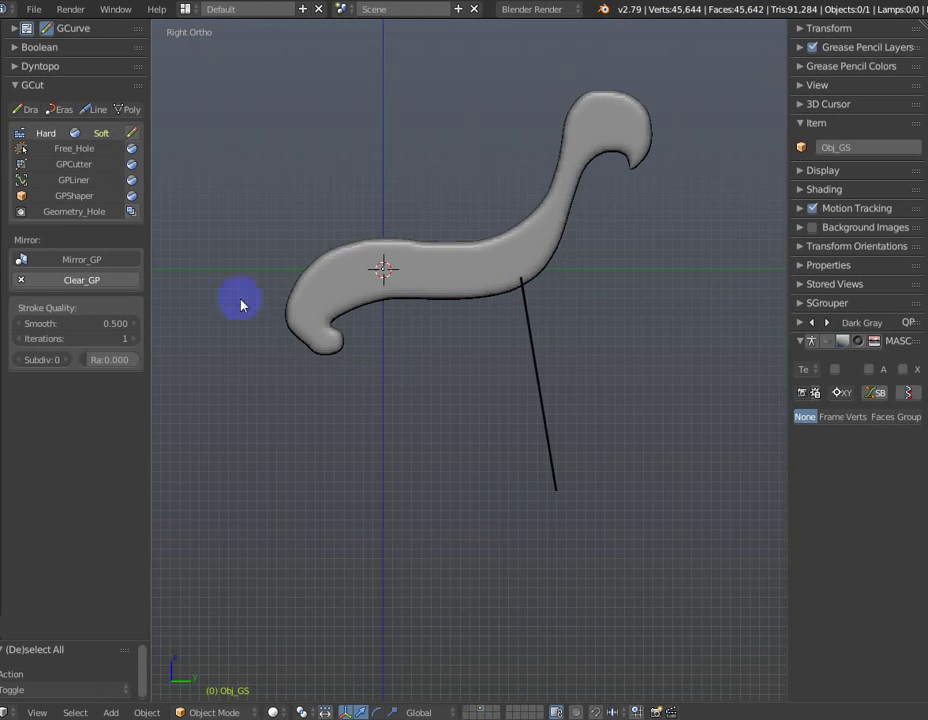
# Sketch the front leg curving down from the seat into a curled scroll.
pyautogui.click(25, 109)
pyautogui.moveTo(335, 322)
pyautogui.mouseDown()
pyautogui.moveTo(361, 297)
pyautogui.moveTo(290, 457)
pyautogui.mouseUp()
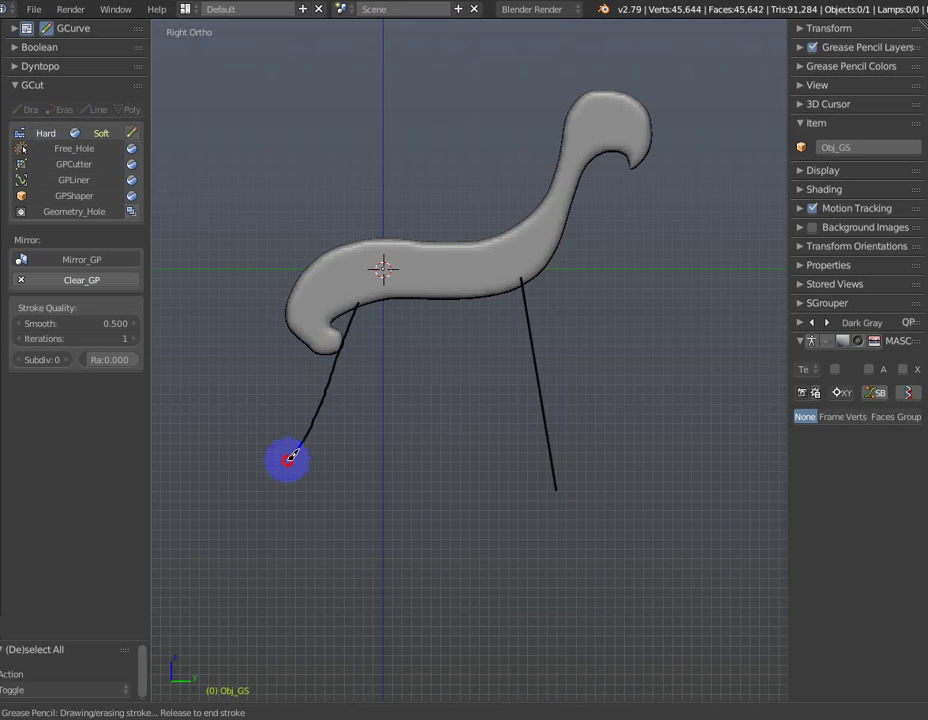
pyautogui.moveTo(253, 479)
pyautogui.mouseDown()
pyautogui.moveTo(224, 468)
pyautogui.moveTo(240, 439)
pyautogui.moveTo(262, 448)
pyautogui.mouseUp()
pyautogui.press('Escape')
pyautogui.scroll(2, 500, 484)
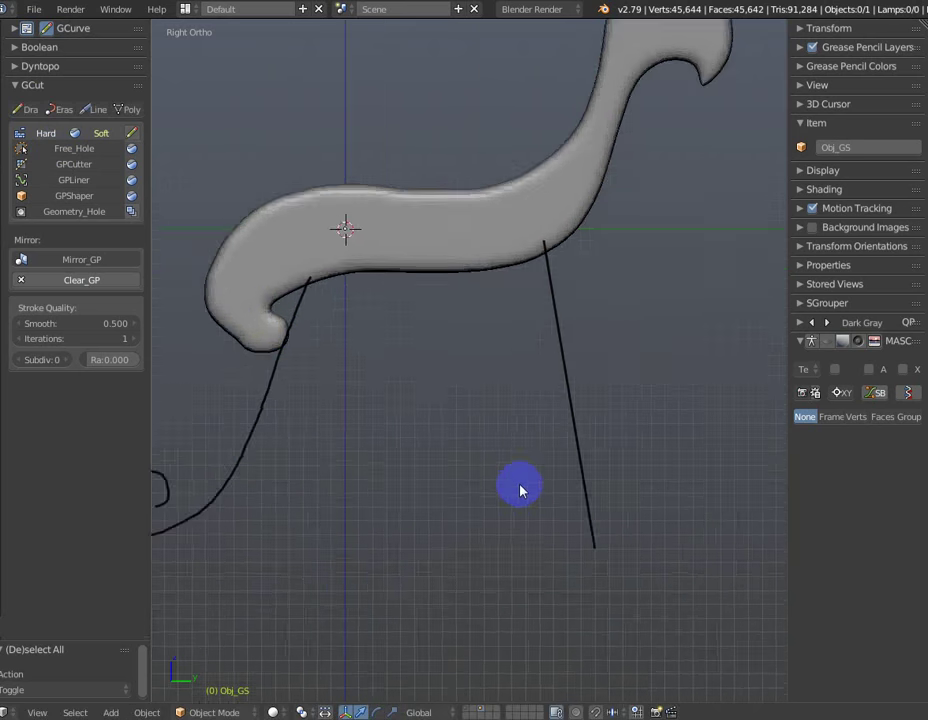
pyautogui.moveTo(558, 410)
pyautogui.keyDown('shift'); pyautogui.mouseDown(button='middle')
pyautogui.moveTo(534, 428)
pyautogui.moveTo(499, 410)
pyautogui.mouseUp(button='middle'); pyautogui.keyUp('shift')
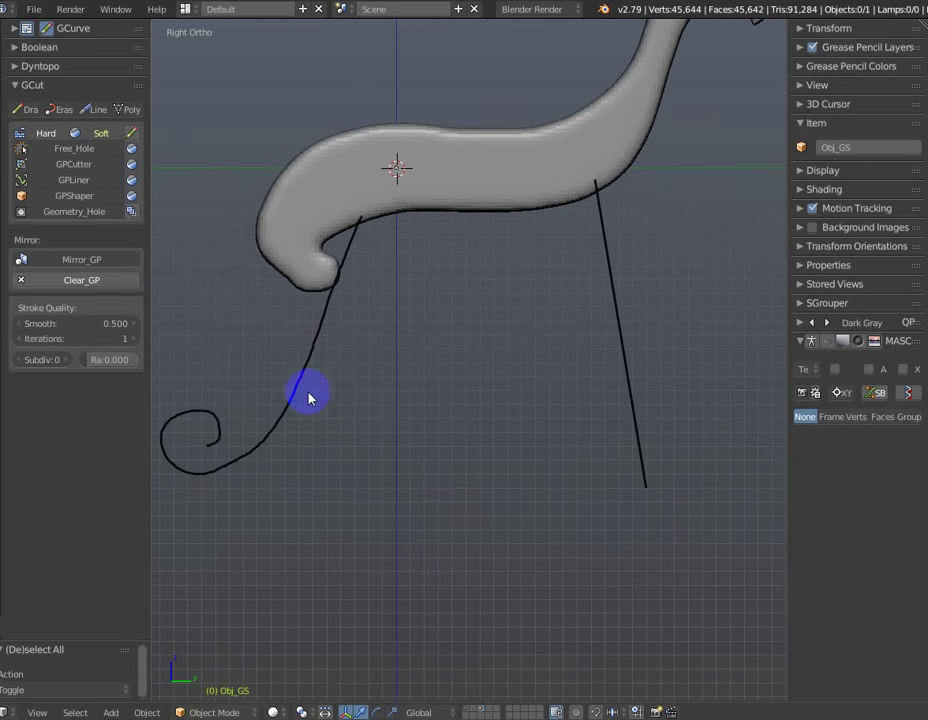
pyautogui.click(85, 323)
pyautogui.write('1.500')
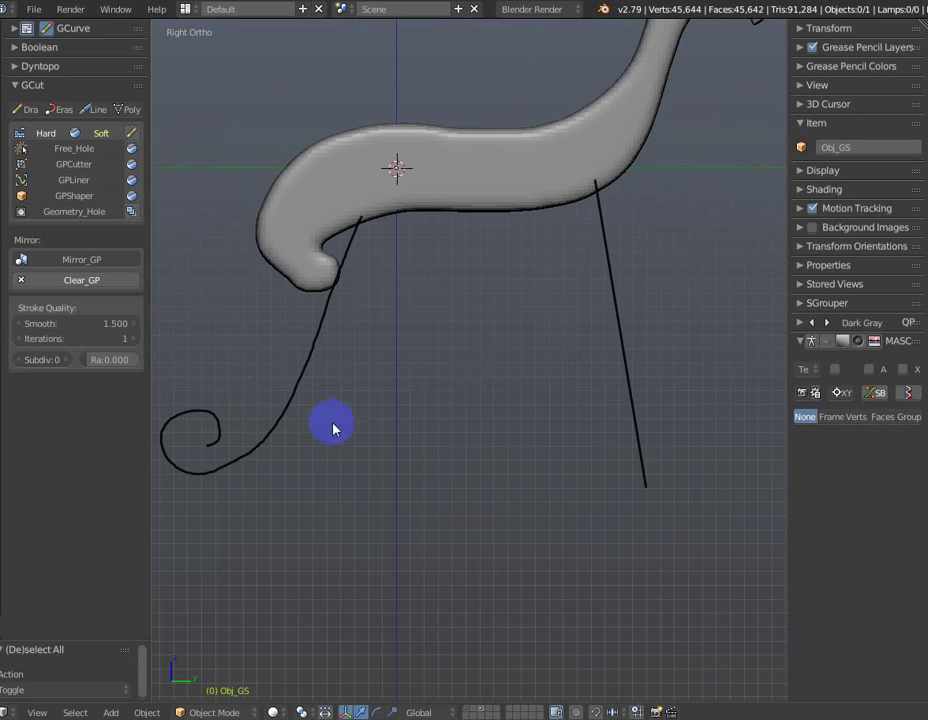
# Sketch the wavy crossbar between the two legs.
pyautogui.press('d')
pyautogui.moveTo(283, 412)
pyautogui.mouseDown()
pyautogui.moveTo(296, 394)
pyautogui.moveTo(470, 429)
pyautogui.moveTo(571, 397)
pyautogui.mouseUp()
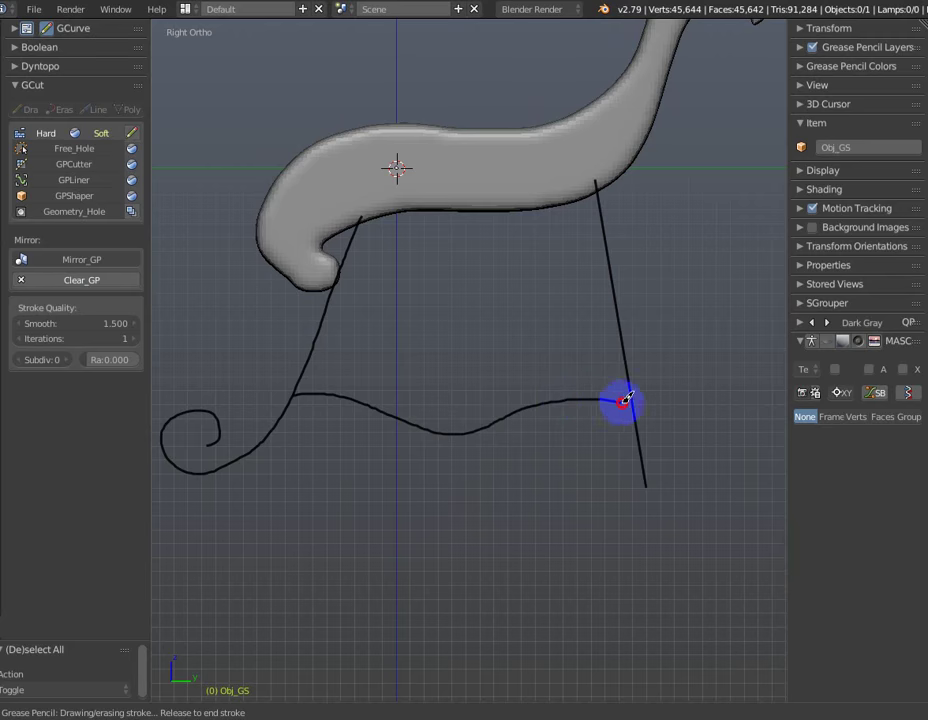
pyautogui.moveTo(634, 403); pyautogui.dragTo(630, 405)
pyautogui.press('Escape')
pyautogui.scroll(-3, 514, 499)
pyautogui.moveTo(514, 499)
pyautogui.mouseDown(button='middle')
pyautogui.moveTo(477, 451)
pyautogui.moveTo(273, 439)
pyautogui.moveTo(391, 447)
pyautogui.moveTo(607, 437)
pyautogui.moveTo(510, 449)
pyautogui.moveTo(495, 463)
pyautogui.moveTo(507, 505)
pyautogui.mouseUp(button='middle')
pyautogui.scroll(2, 495, 463)
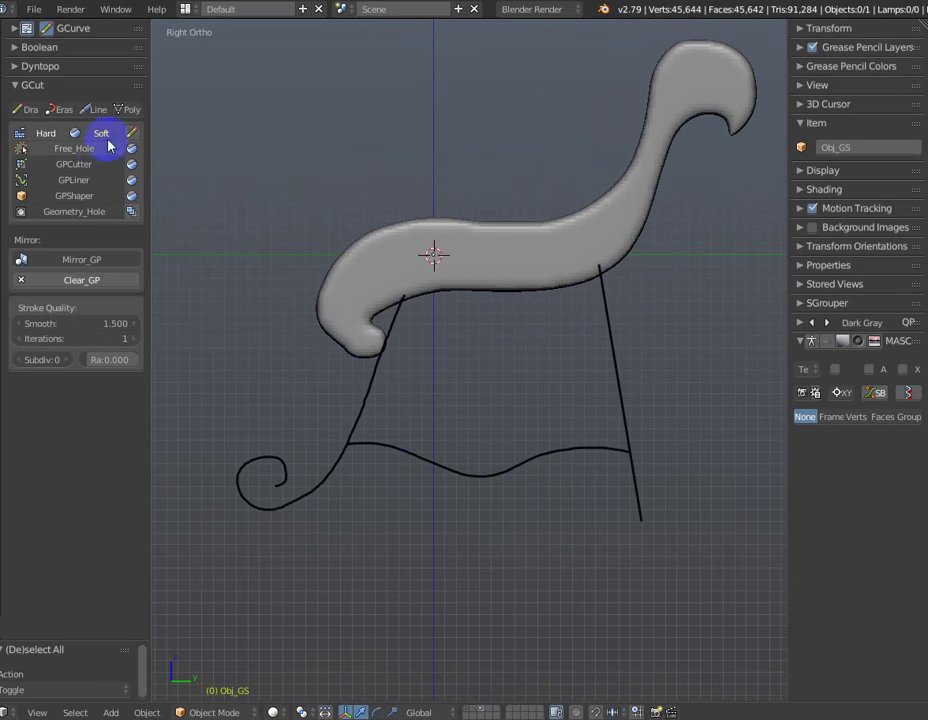
# Convert the leg strokes into tubes with GPTube at a 0.15 diameter.
pyautogui.click(70, 29)
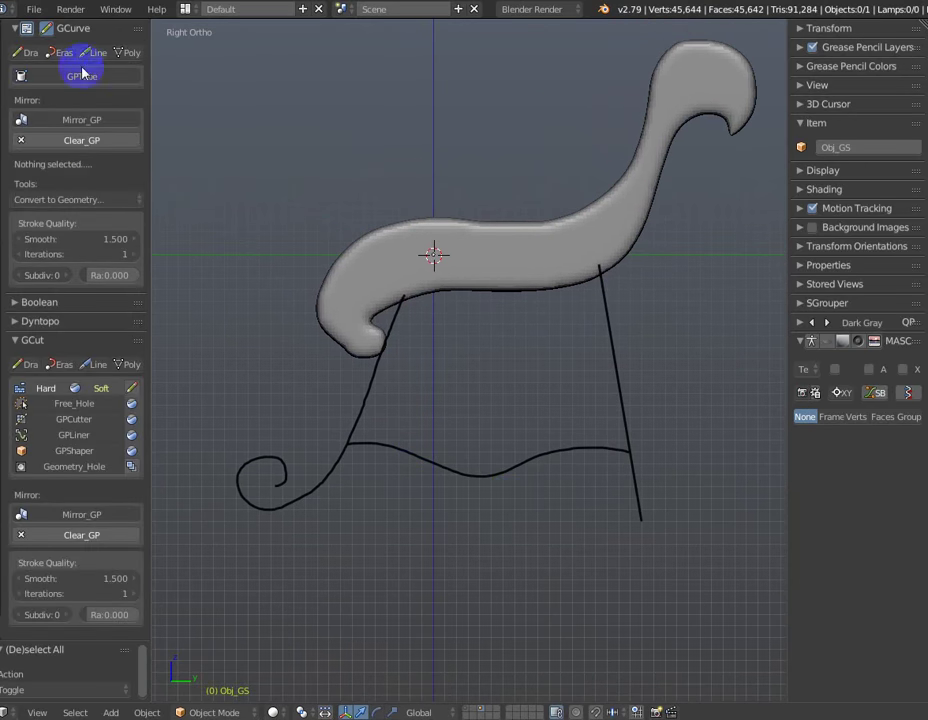
pyautogui.keyDown('ctrl'); pyautogui.click(90, 28); pyautogui.keyUp('ctrl')
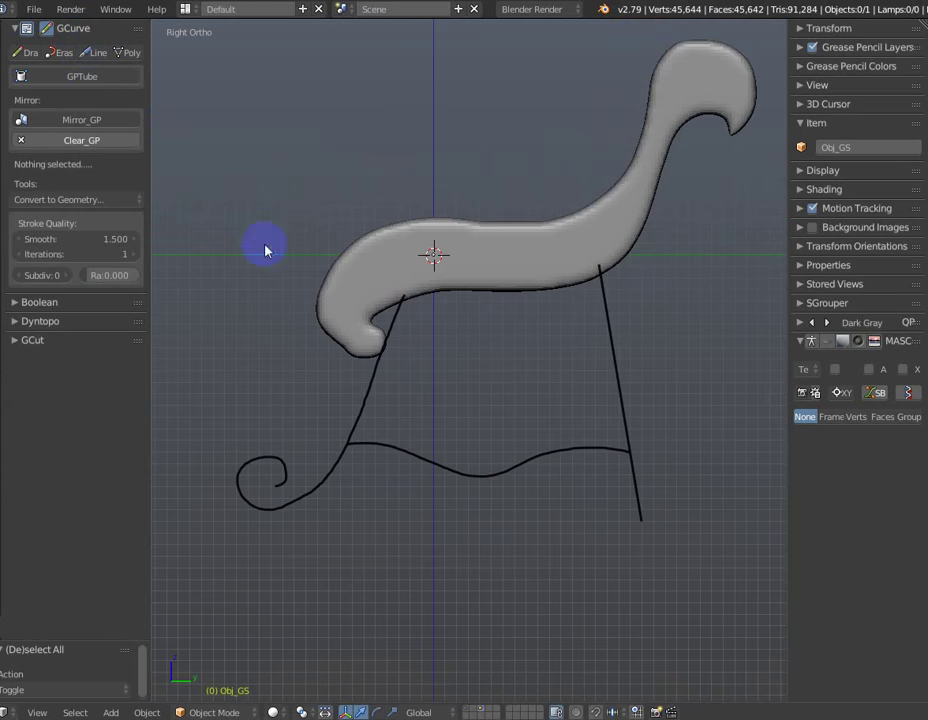
pyautogui.click(78, 76)
pyautogui.press('F6')
pyautogui.moveTo(565, 405)
pyautogui.mouseDown()
pyautogui.moveTo(690, 342)
pyautogui.moveTo(408, 148)
pyautogui.mouseUp()
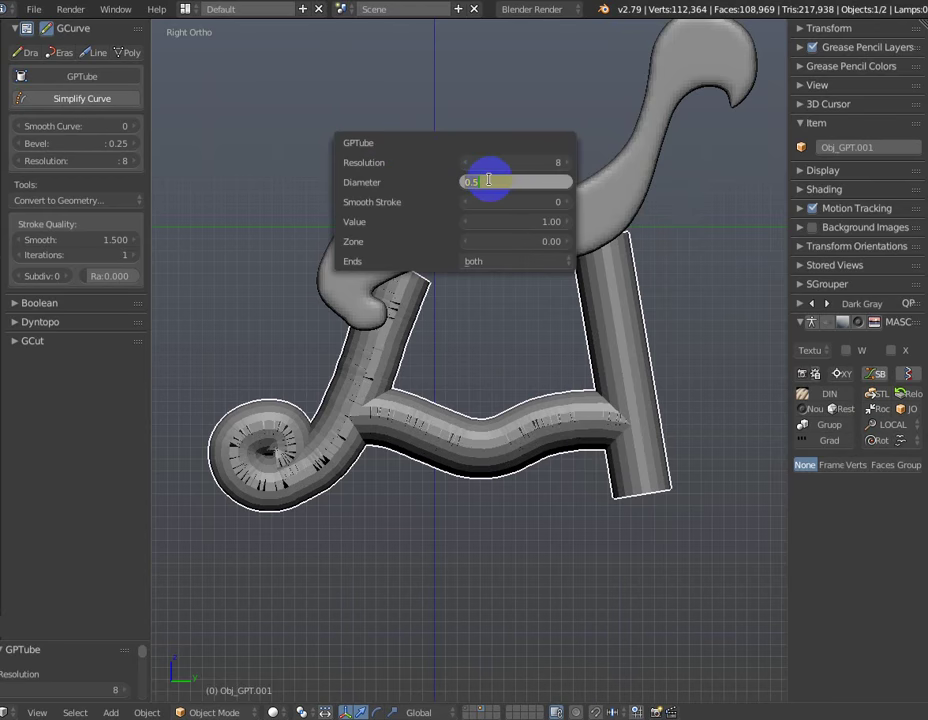
pyautogui.press('Return')
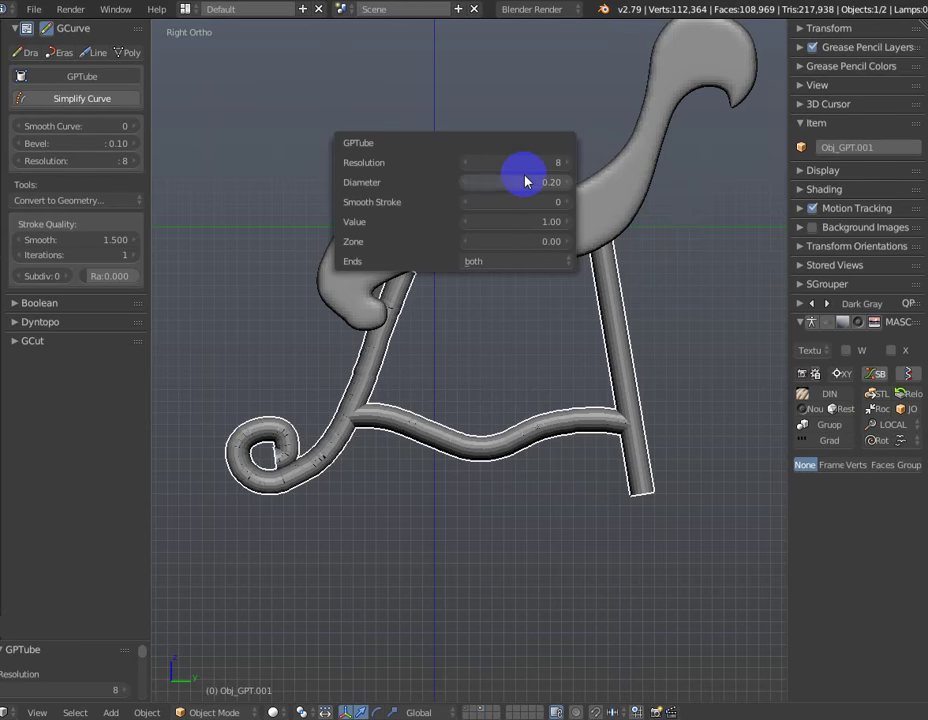
pyautogui.click(521, 176)
pyautogui.write('.15')
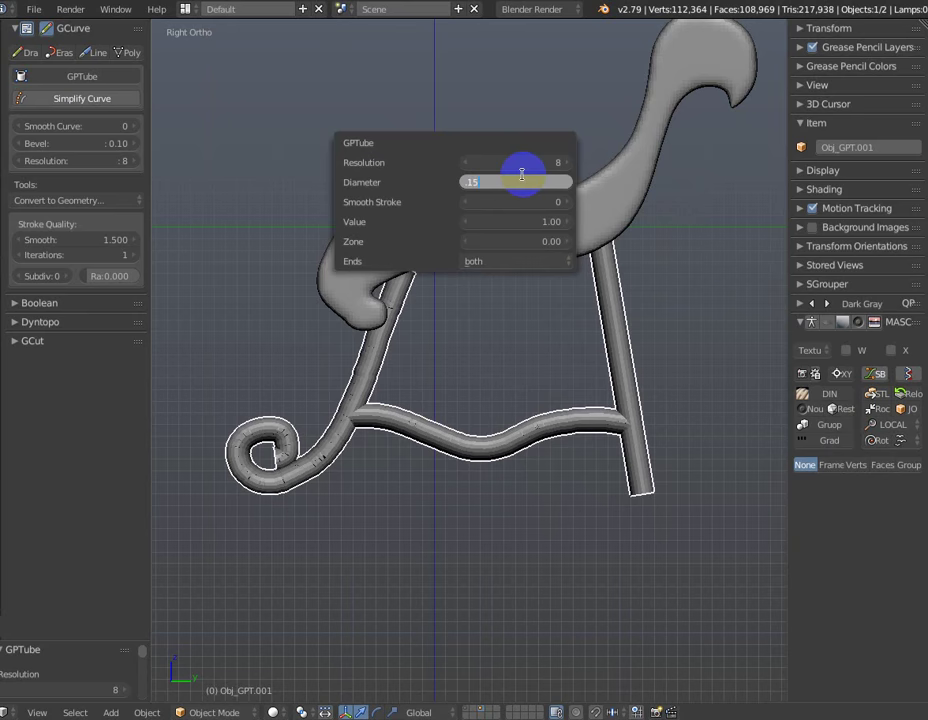
pyautogui.press('Return')
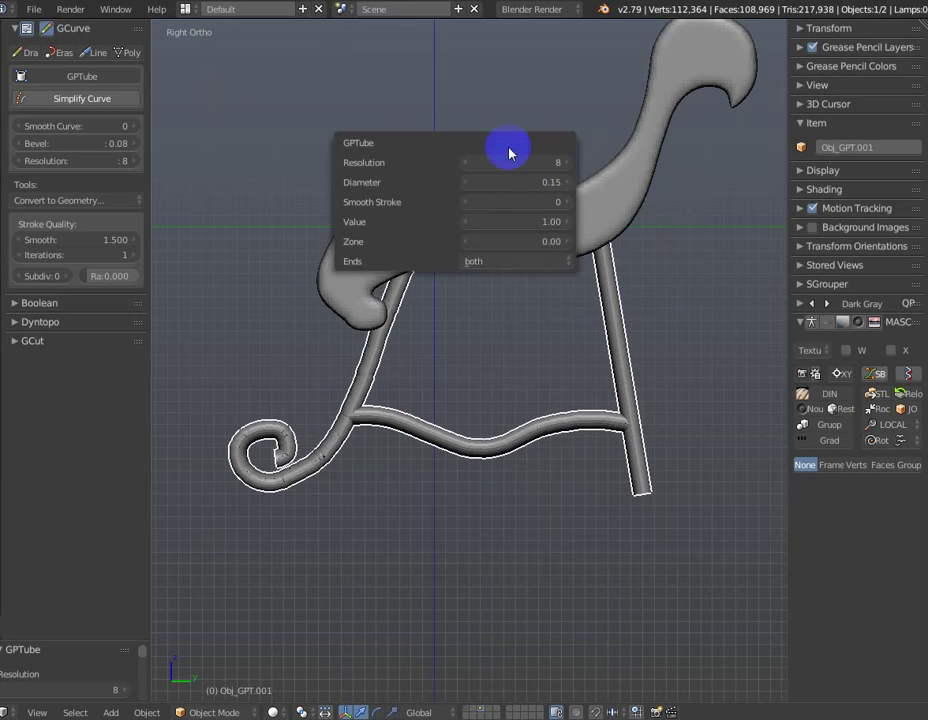
# Set the tubes' stroke smoothing to 33.
pyautogui.moveTo(507, 147); pyautogui.dragTo(406, 95)
pyautogui.click(405, 138)
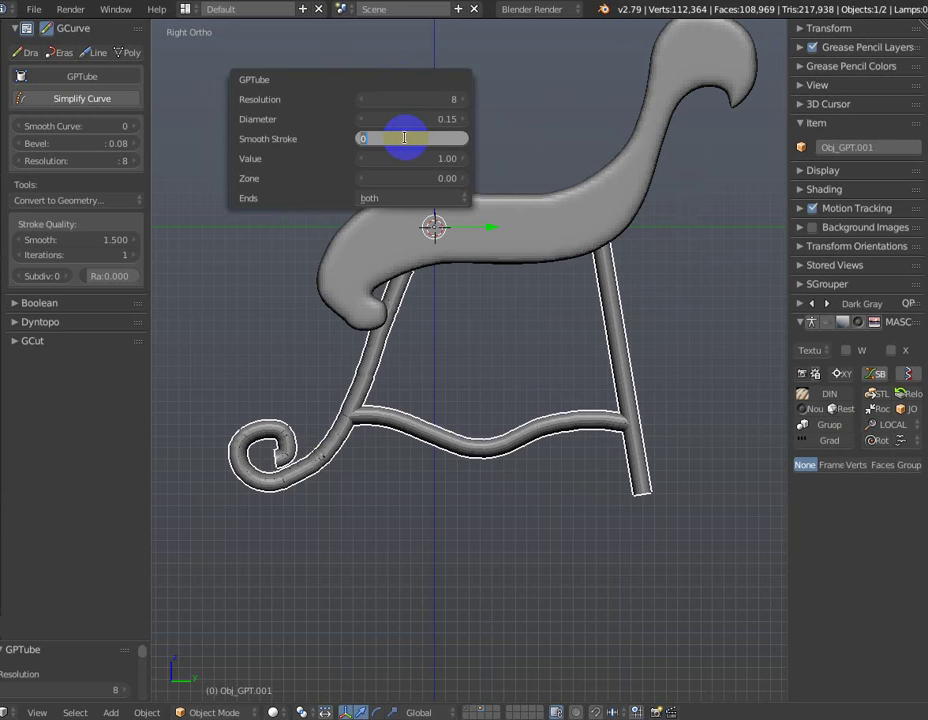
pyautogui.write('5')
pyautogui.press('Return')
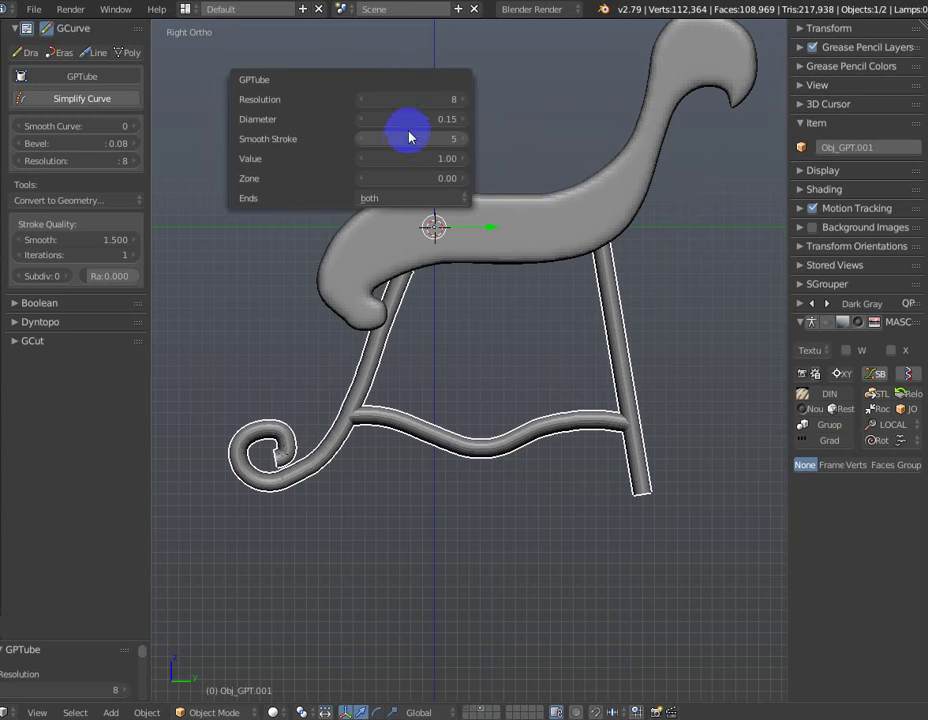
pyautogui.click(407, 139)
pyautogui.write('10')
pyautogui.press('Return')
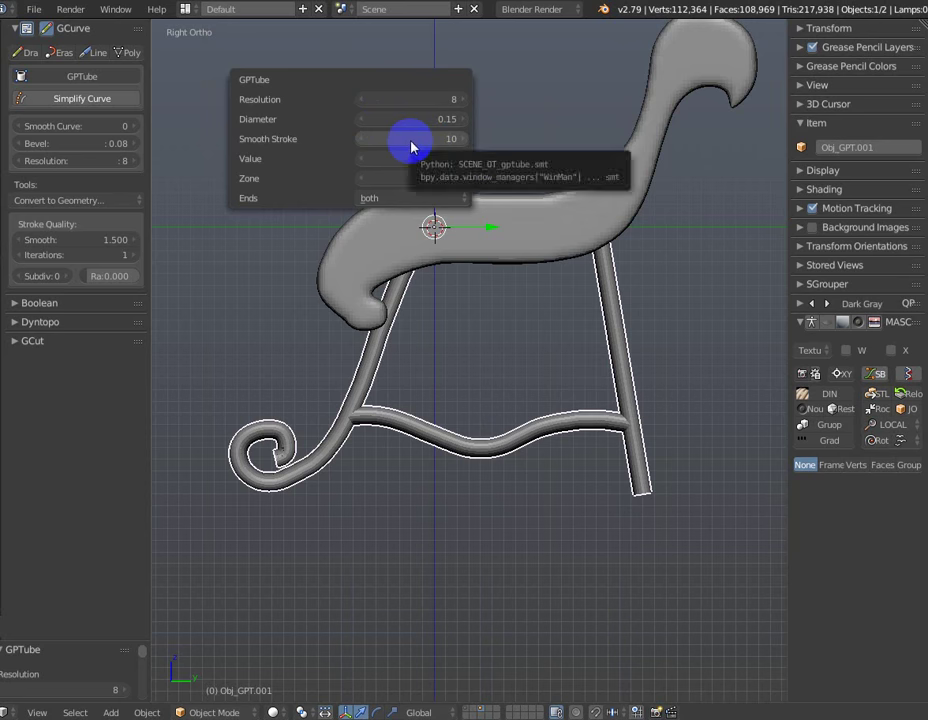
pyautogui.click(418, 140)
pyautogui.moveTo(423, 143); pyautogui.dragTo(476, 133)
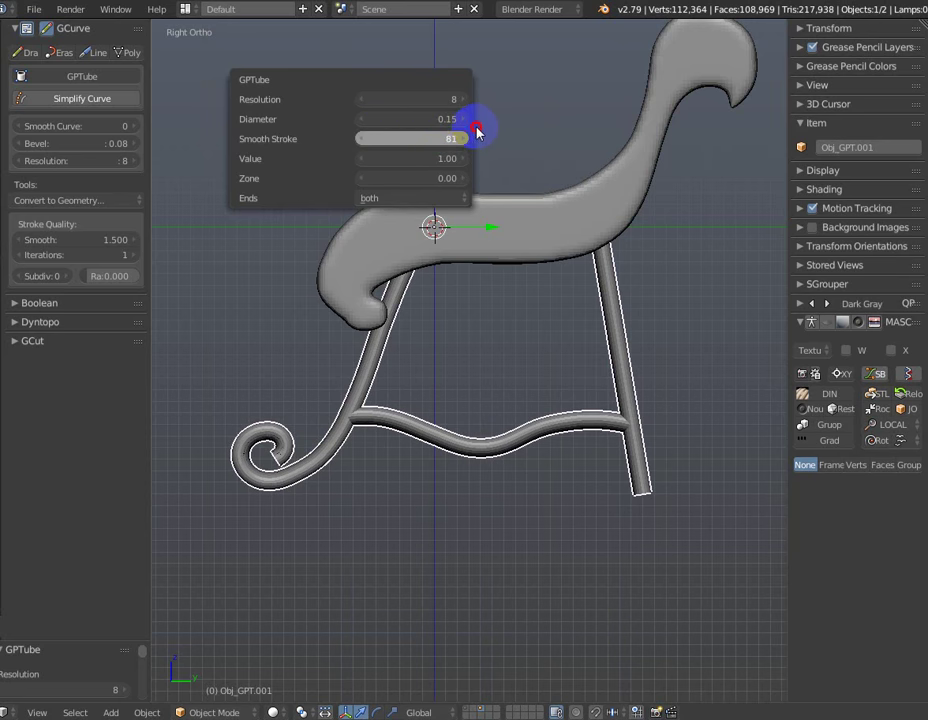
pyautogui.moveTo(478, 133); pyautogui.dragTo(413, 147)
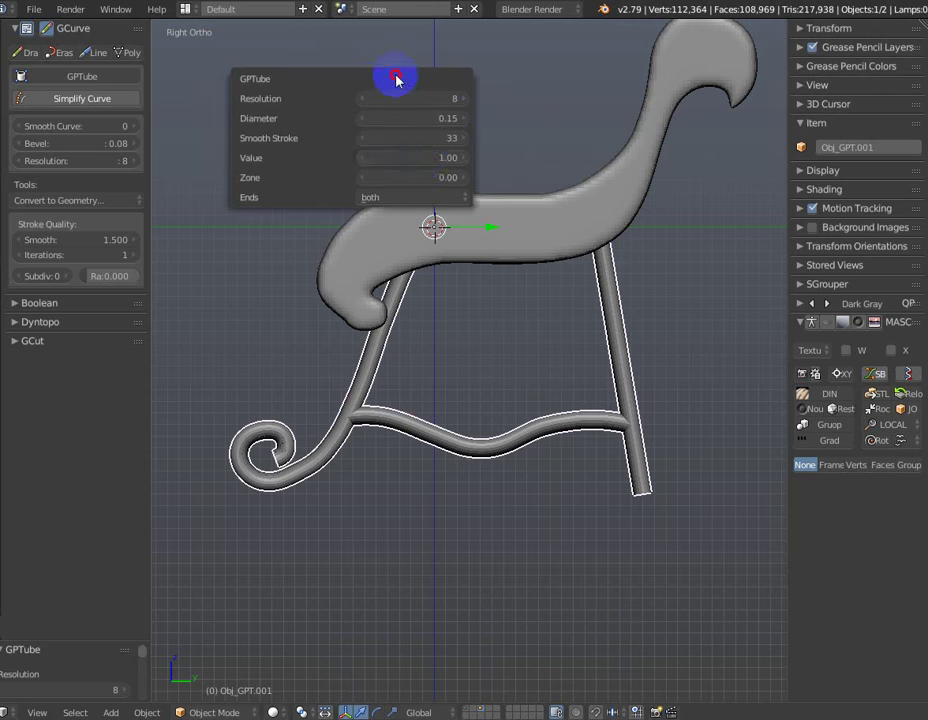
pyautogui.moveTo(394, 79)
pyautogui.mouseDown()
pyautogui.moveTo(647, 255)
pyautogui.moveTo(583, 133)
pyautogui.mouseUp()
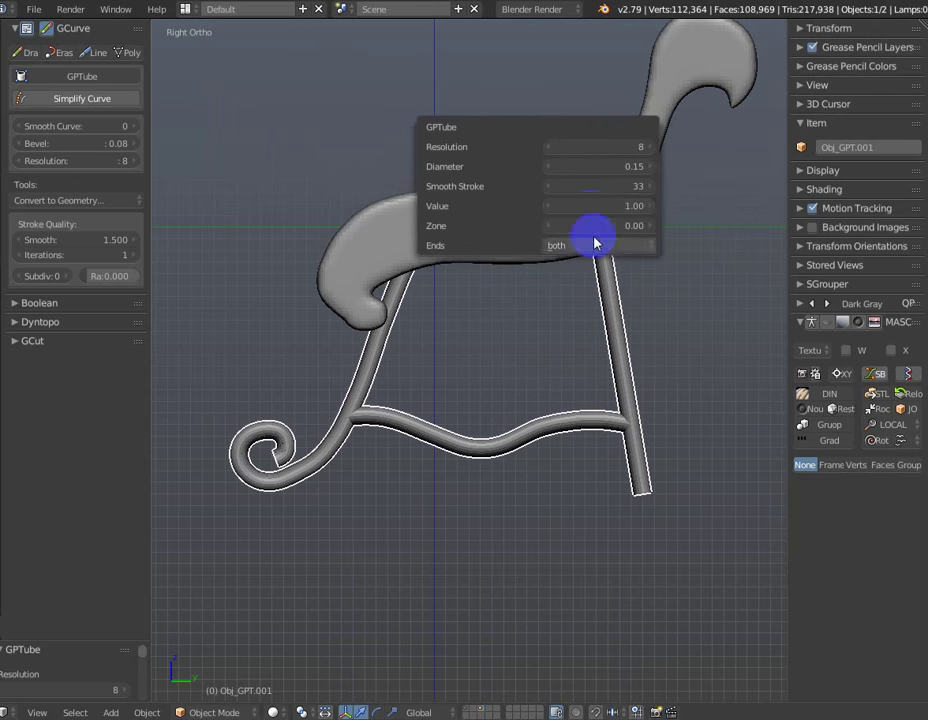
pyautogui.click(528, 350)
# Separate the curled front scroll leg into its own object and select it.
pyautogui.press('Tab')
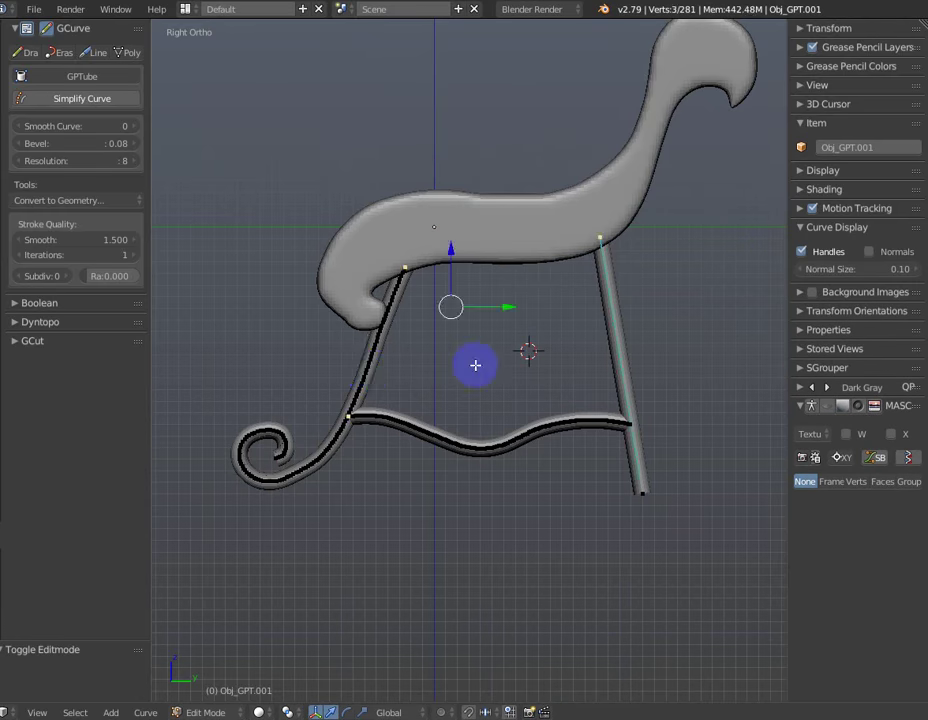
pyautogui.rightClick(367, 370)
pyautogui.press('l')
pyautogui.press('p')
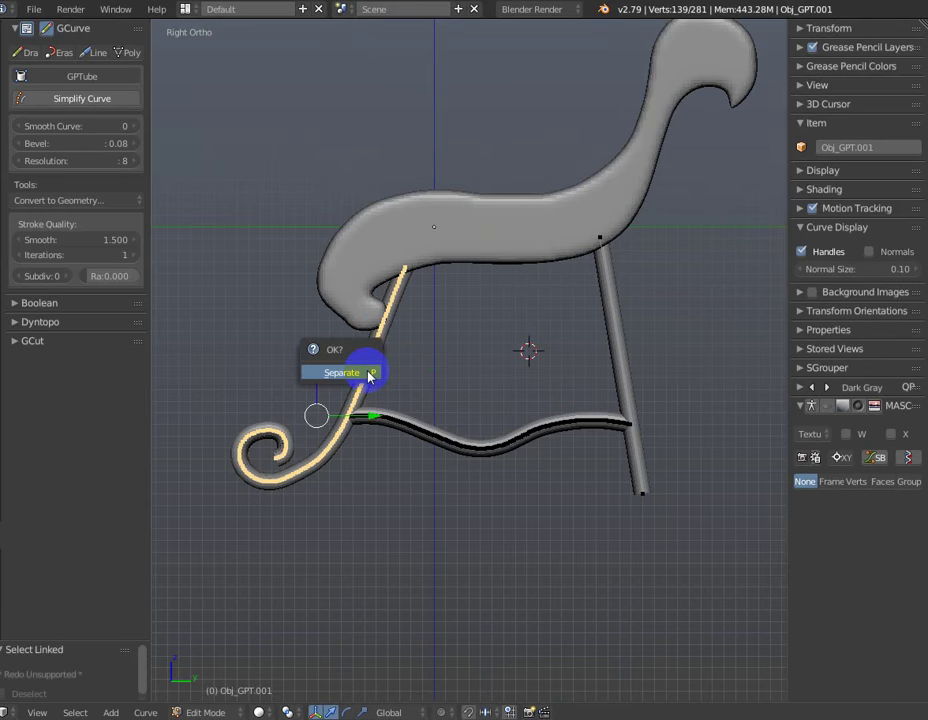
pyautogui.click(362, 373)
pyautogui.press('Tab')
pyautogui.rightClick(373, 388)
# Rebuild the scroll leg as a tube tapering at its last end, value 0.19, zone 0.43.
pyautogui.keyDown('shift'); pyautogui.moveTo(352, 351); pyautogui.dragTo(383, 335, button='middle'); pyautogui.keyUp('shift')
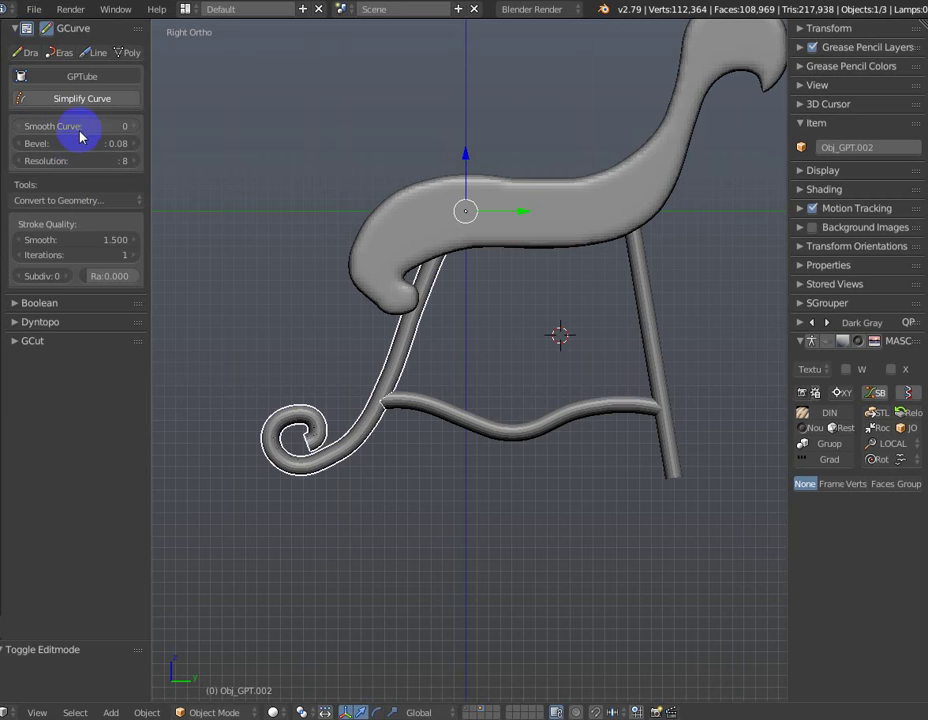
pyautogui.click(89, 77)
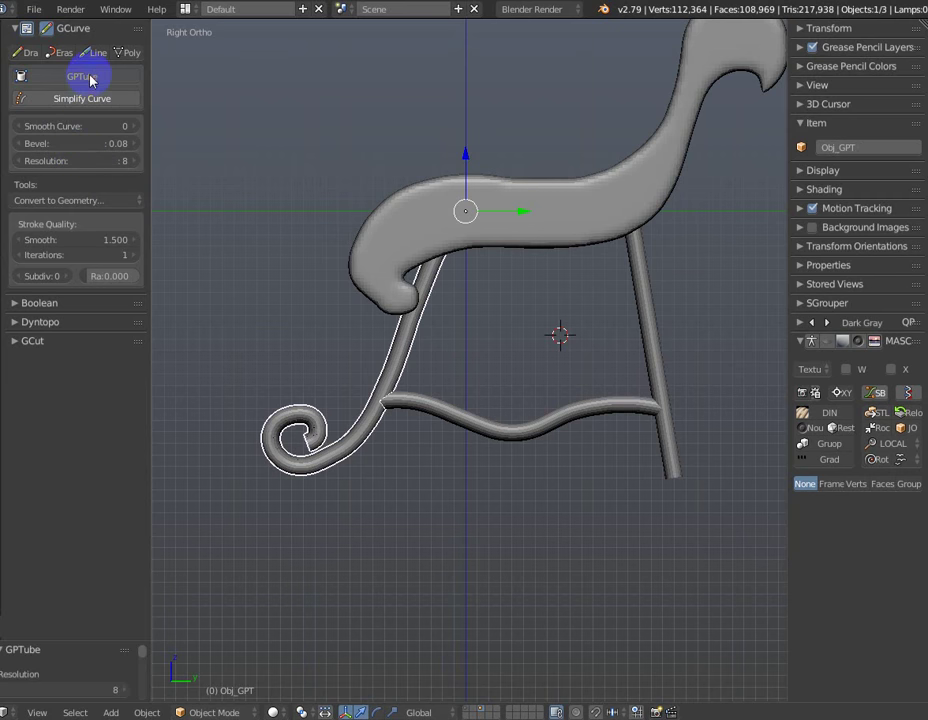
pyautogui.press('F6')
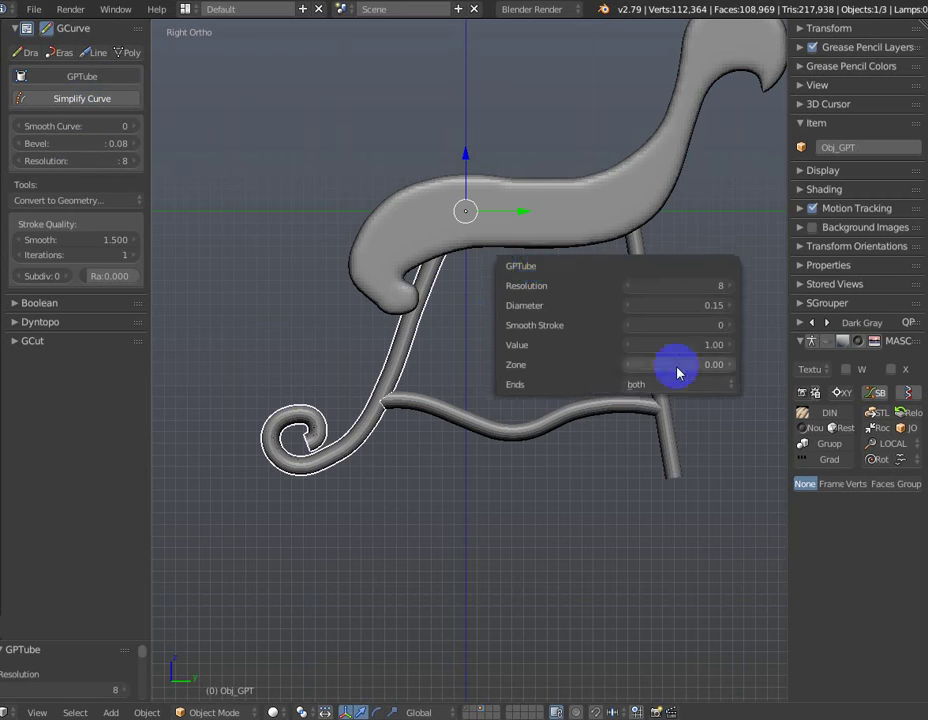
pyautogui.moveTo(621, 265); pyautogui.dragTo(603, 139)
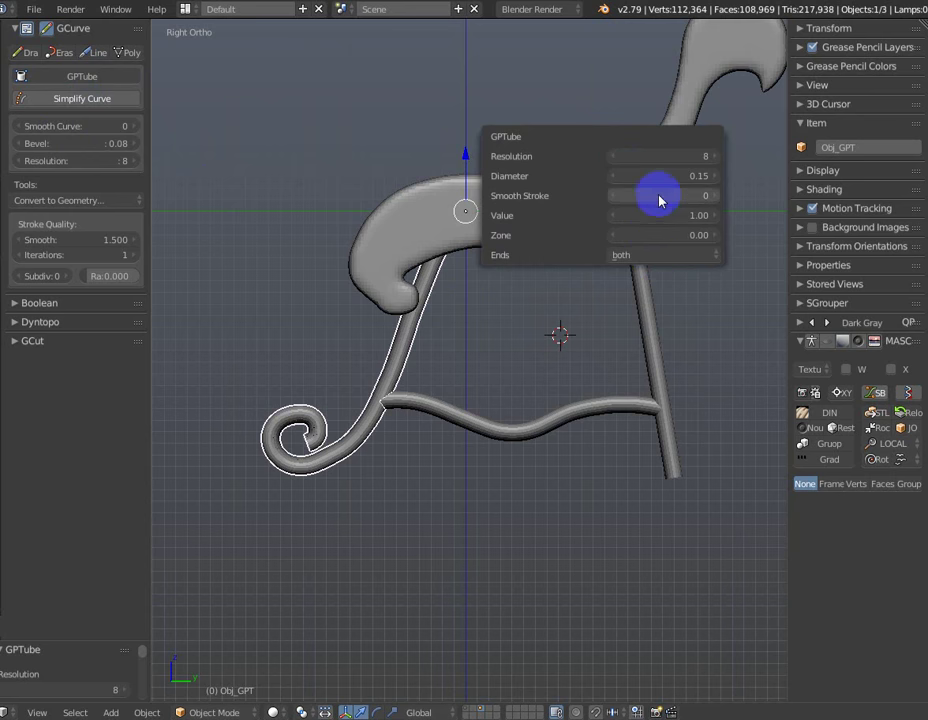
pyautogui.moveTo(660, 220); pyautogui.dragTo(639, 222)
pyautogui.click(671, 257)
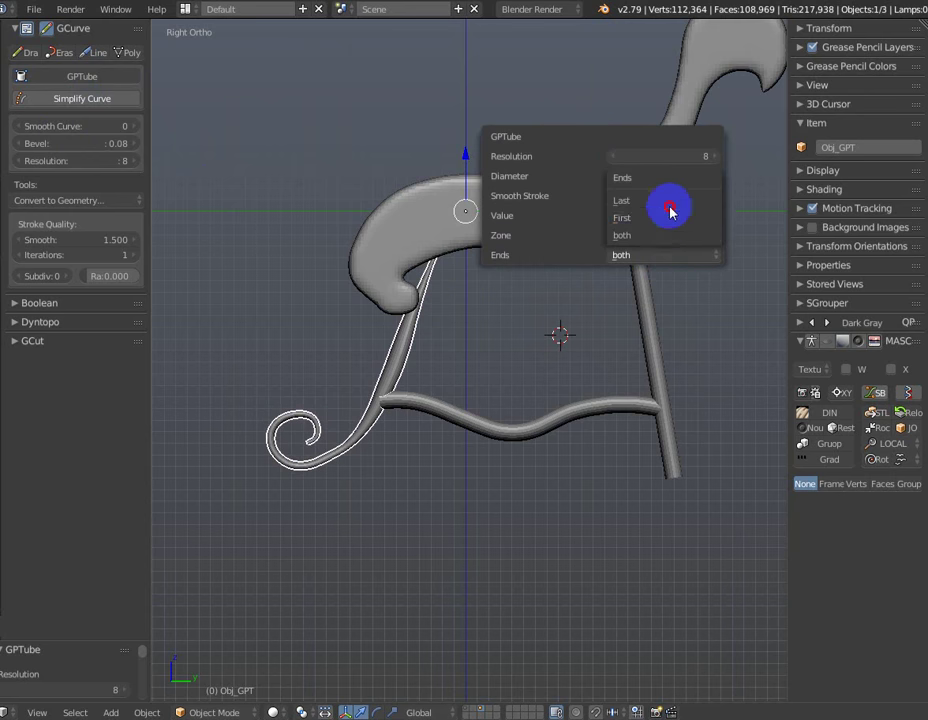
pyautogui.click(670, 204)
pyautogui.click(683, 234)
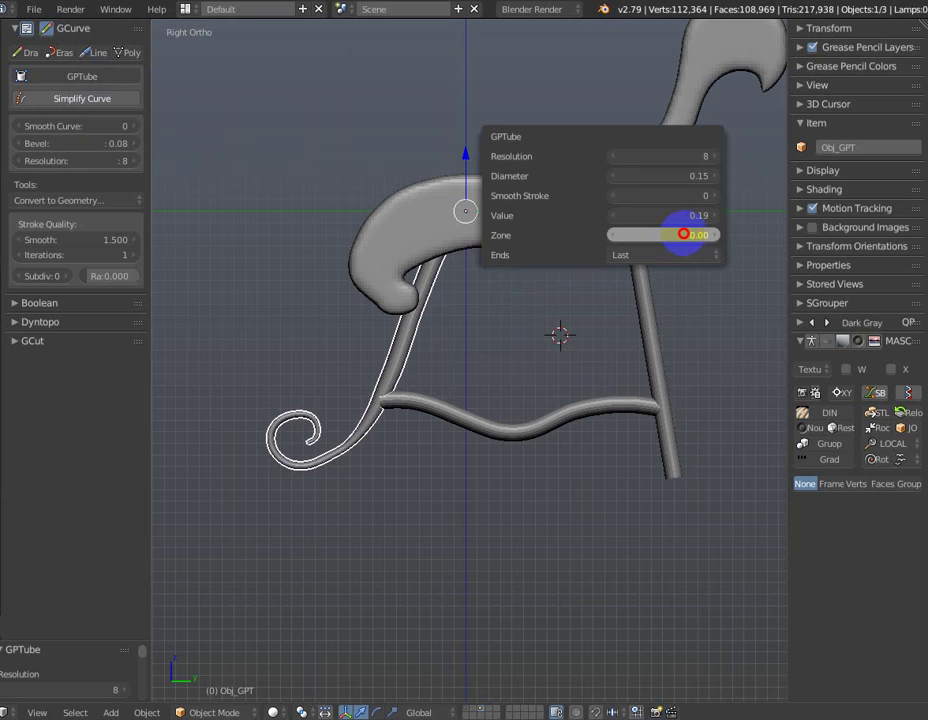
pyautogui.moveTo(686, 238)
pyautogui.mouseDown()
pyautogui.moveTo(632, 243)
pyautogui.moveTo(704, 240)
pyautogui.moveTo(673, 248)
pyautogui.moveTo(720, 250)
pyautogui.mouseUp()
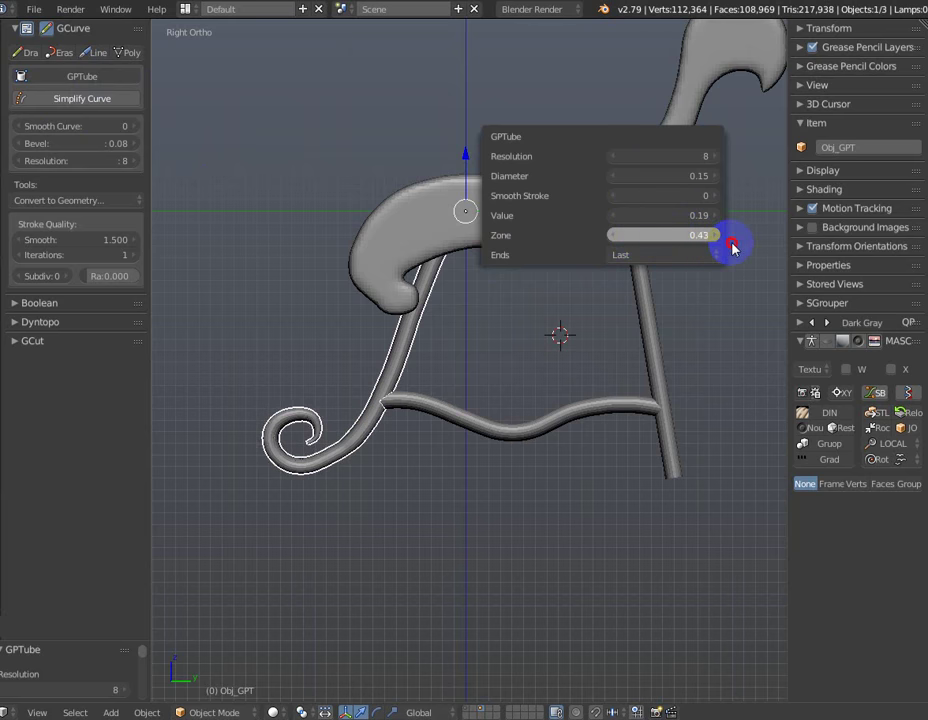
# Close the tube settings and select the wavy crossbar with the back leg.
pyautogui.click(565, 451)
pyautogui.moveTo(565, 451)
pyautogui.keyDown('shift'); pyautogui.mouseDown(button='middle')
pyautogui.moveTo(524, 423)
pyautogui.moveTo(505, 386)
pyautogui.moveTo(513, 359)
pyautogui.mouseUp(button='middle'); pyautogui.keyUp('shift')
pyautogui.rightClick(472, 365)
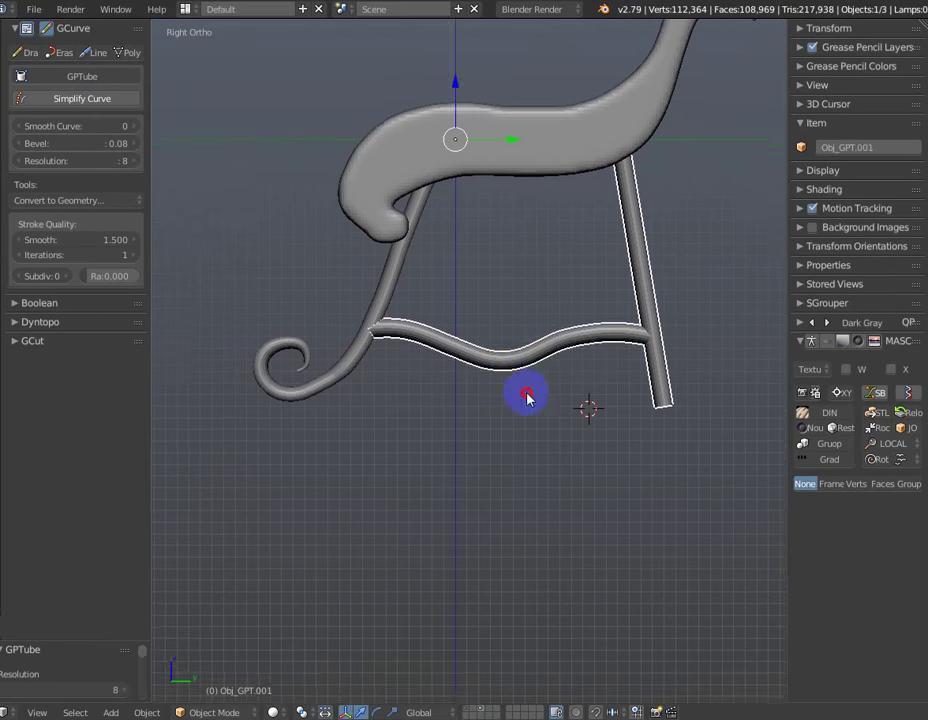
# Separate the wavy crossbar from the back leg into its own object.
pyautogui.press('Tab')
pyautogui.hotkey('ctrl', 'l')
pyautogui.press('p')
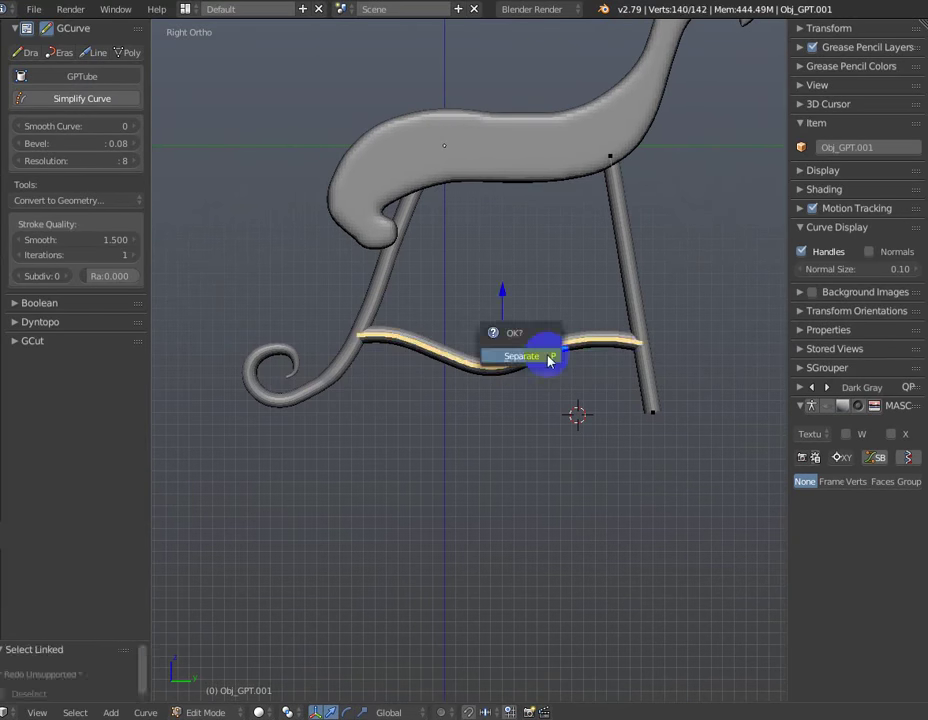
pyautogui.click(549, 358)
pyautogui.press('Tab')
pyautogui.rightClick(451, 370)
pyautogui.moveTo(451, 370)
pyautogui.keyDown('shift'); pyautogui.mouseDown(button='middle')
pyautogui.moveTo(536, 410)
pyautogui.moveTo(571, 394)
pyautogui.mouseUp(button='middle'); pyautogui.keyUp('shift')
# On the scroll leg, nudge the point where the curl meets the leg with soft falloff.
pyautogui.rightClick(402, 364)
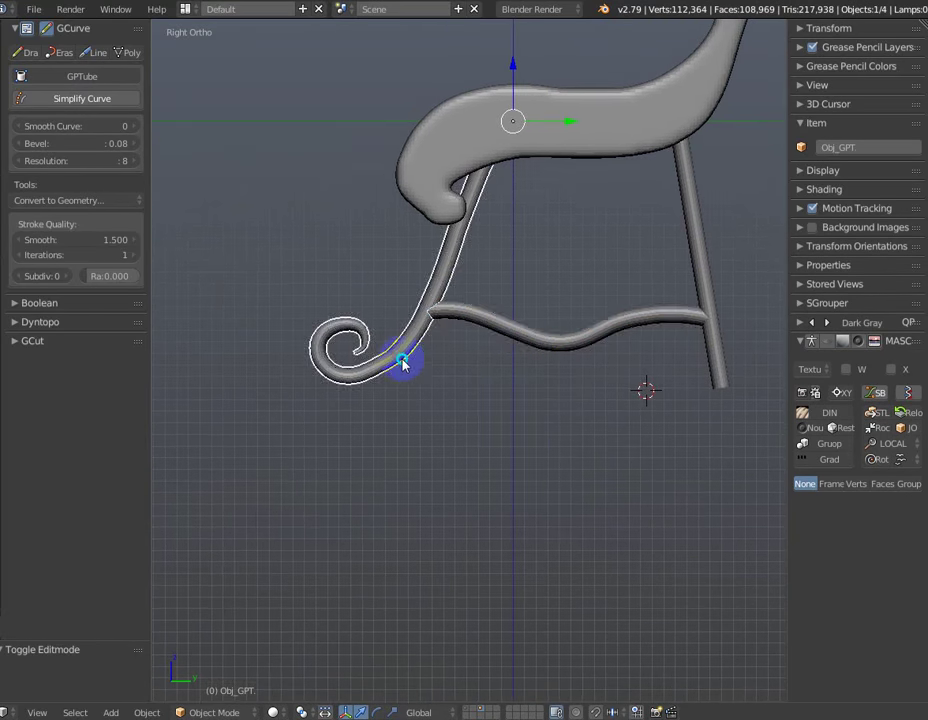
pyautogui.keyDown('shift'); pyautogui.moveTo(418, 392); pyautogui.dragTo(472, 364, button='middle'); pyautogui.keyUp('shift')
pyautogui.press('Tab')
pyautogui.scroll(2, 474, 379)
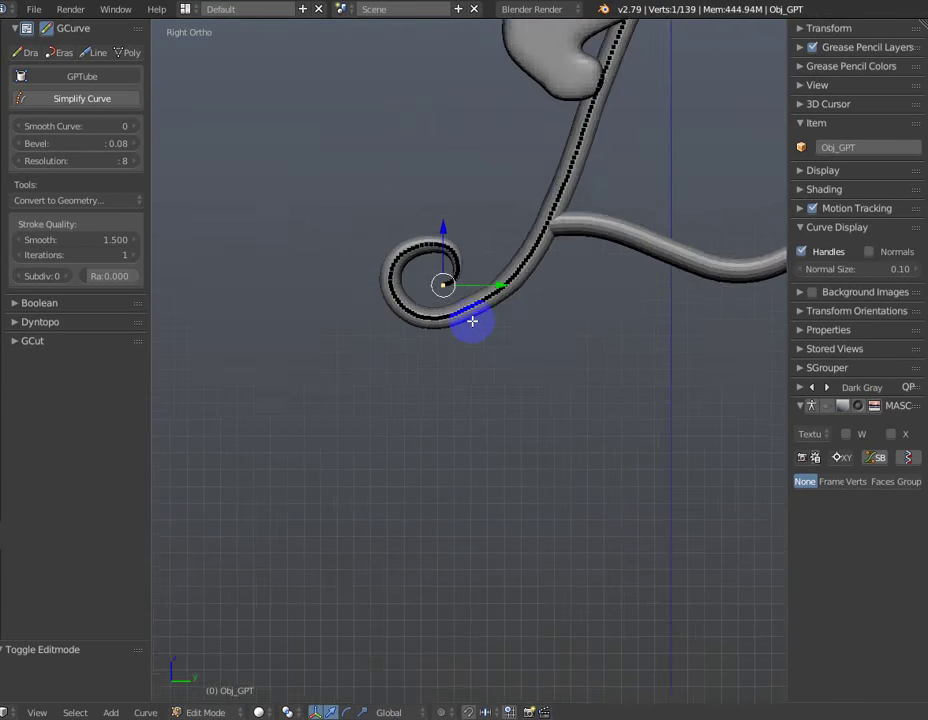
pyautogui.rightClick(486, 298)
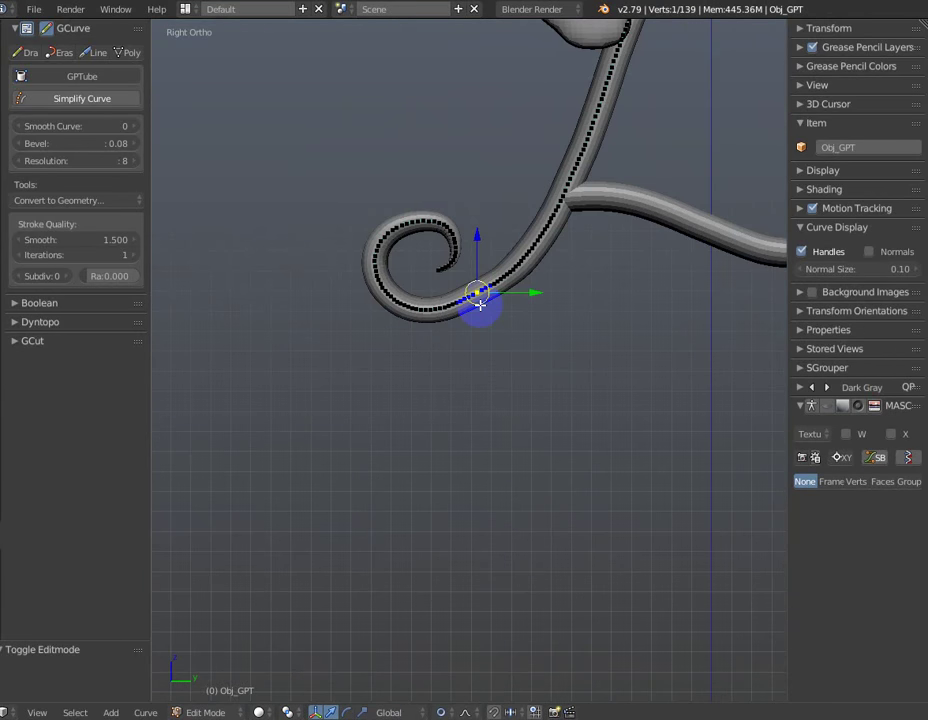
pyautogui.press('g')
pyautogui.scroll(3, 495, 317)
pyautogui.click(507, 318)
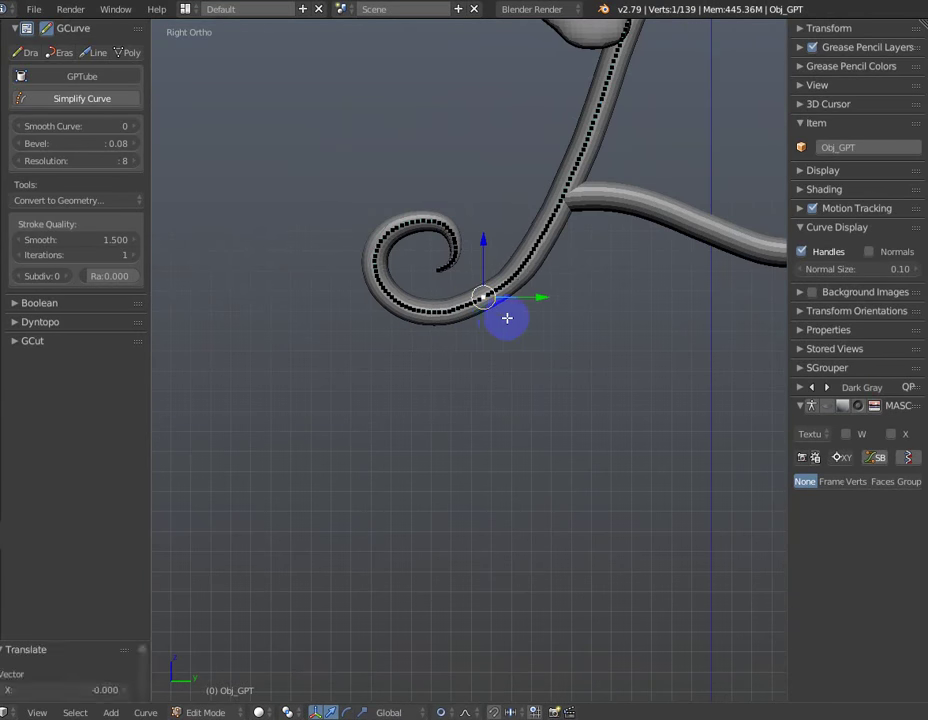
# Select the curl's points and test their curve smoothing, returning it to 0.
pyautogui.keyDown('ctrl'); pyautogui.moveTo(558, 232); pyautogui.dragTo(605, 303); pyautogui.keyUp('ctrl')
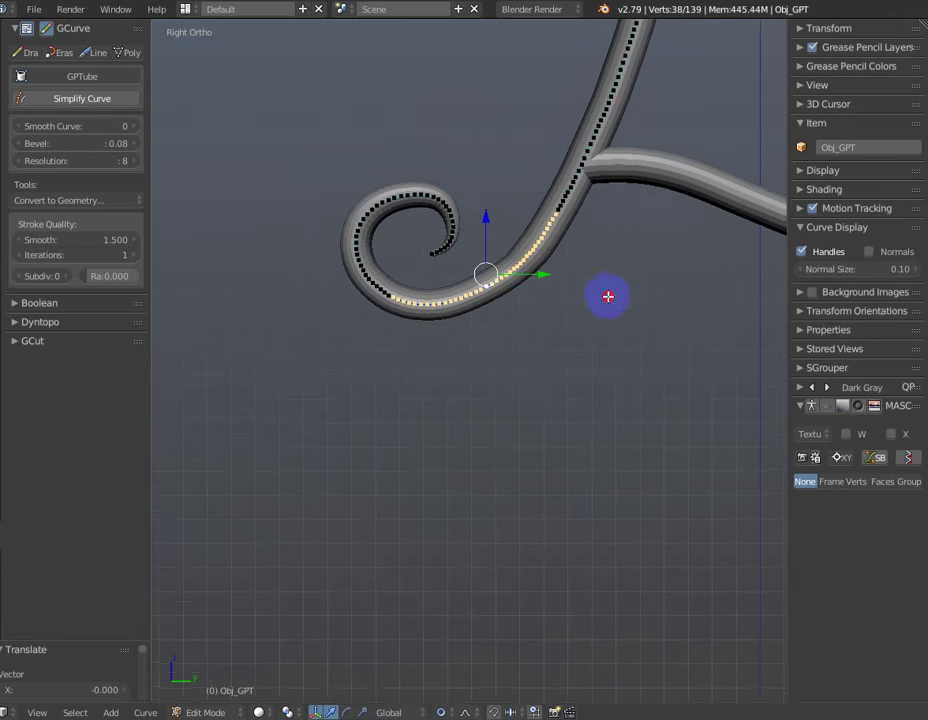
pyautogui.scroll(1, 605, 303)
pyautogui.keyDown('ctrl'); pyautogui.moveTo(558, 171); pyautogui.dragTo(363, 315); pyautogui.keyUp('ctrl')
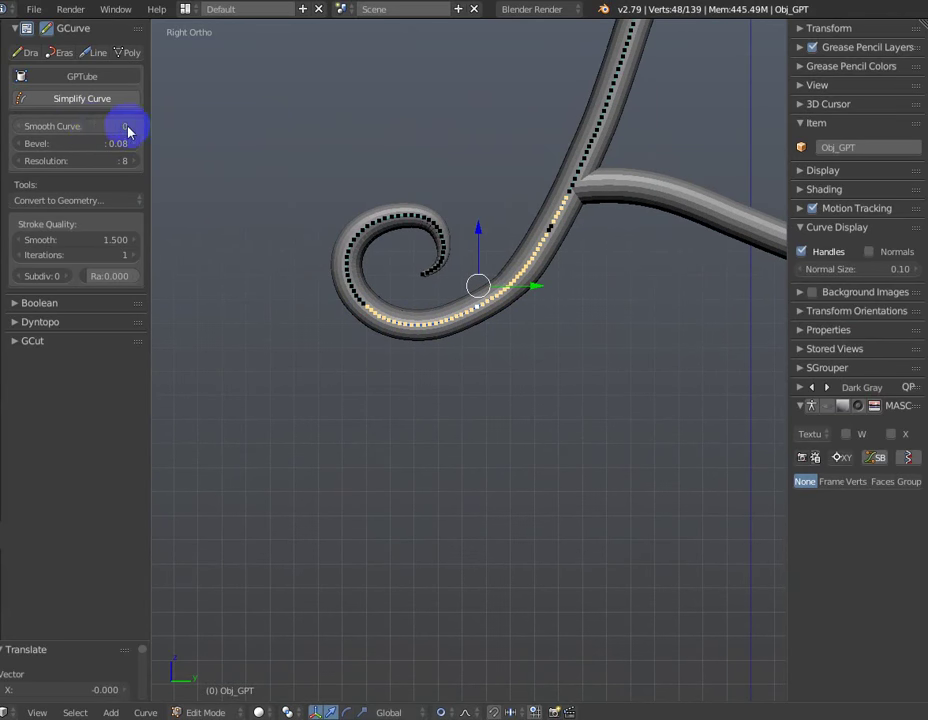
pyautogui.click(92, 125)
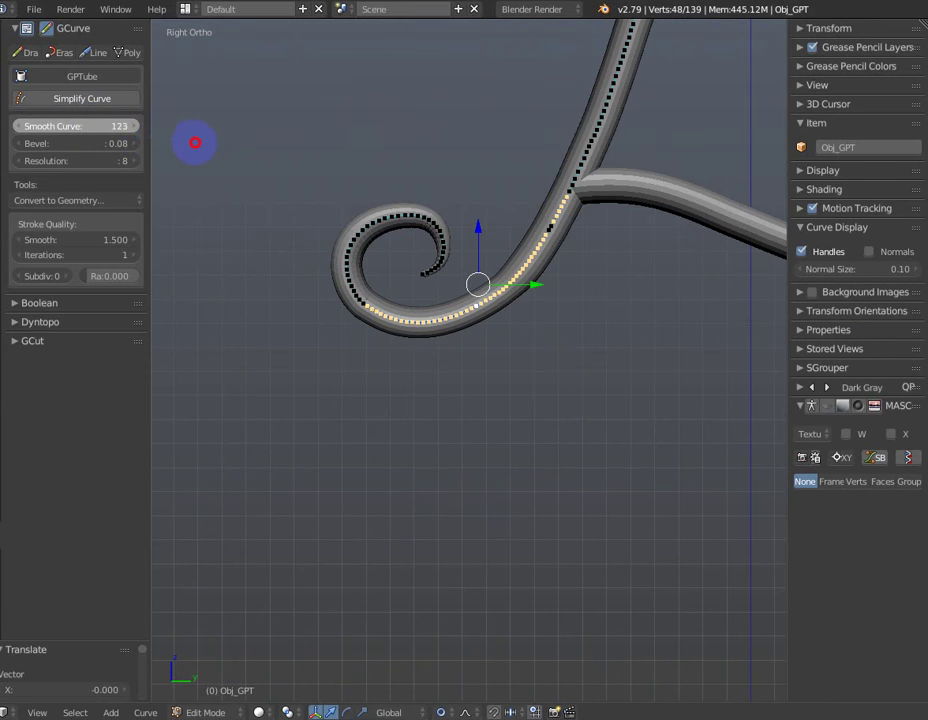
pyautogui.moveTo(219, 144); pyautogui.dragTo(114, 176)
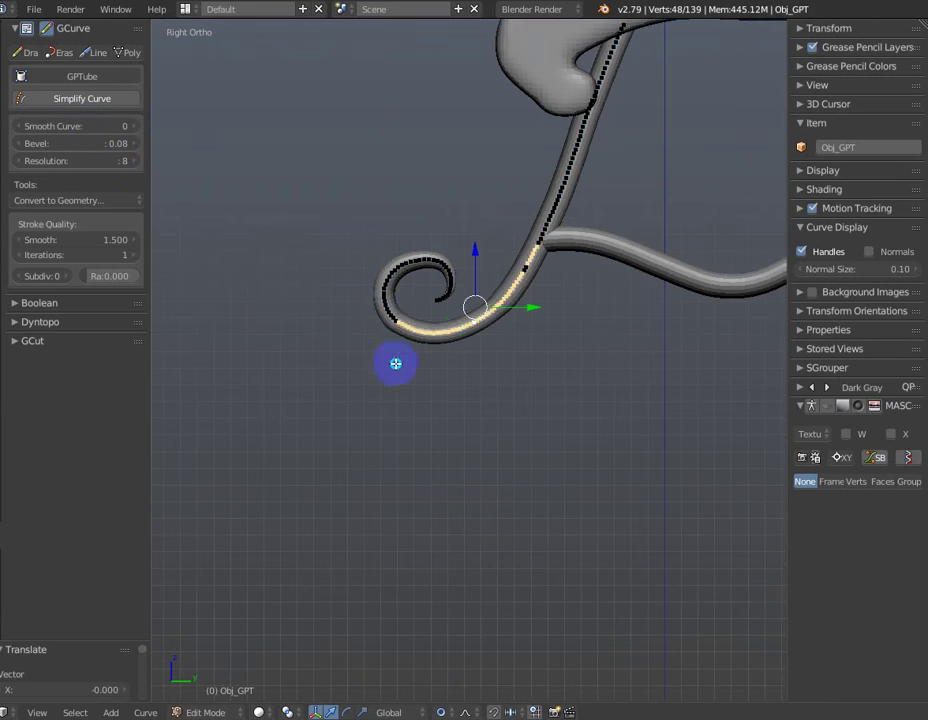
pyautogui.moveTo(275, 155)
pyautogui.keyDown('ctrl'); pyautogui.mouseDown()
pyautogui.moveTo(403, 358)
pyautogui.moveTo(377, 133)
pyautogui.moveTo(404, 283)
pyautogui.moveTo(214, 81)
pyautogui.mouseUp(); pyautogui.keyUp('ctrl')
pyautogui.click(68, 125)
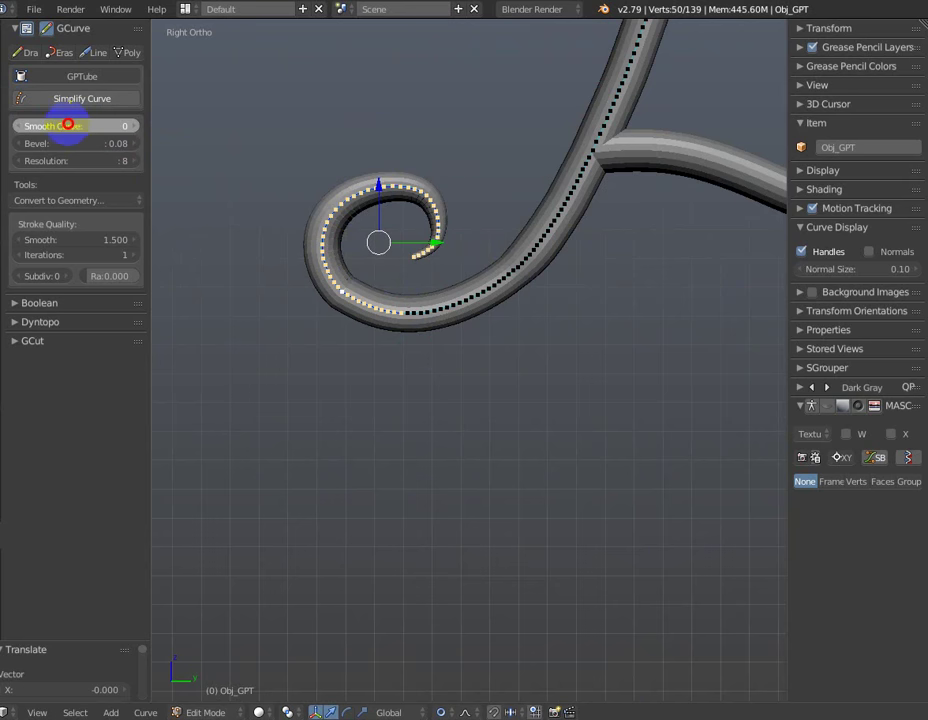
pyautogui.moveTo(73, 124); pyautogui.dragTo(101, 124)
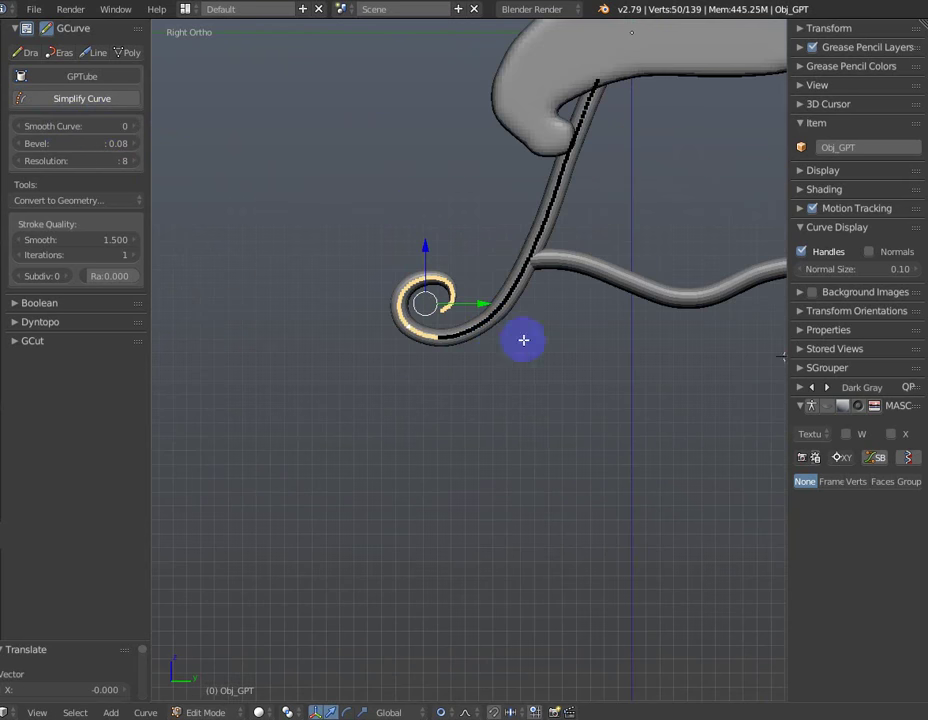
pyautogui.moveTo(524, 340); pyautogui.dragTo(460, 355)
# Leave Edit Mode and select the wavy stretcher bar.
pyautogui.scroll(4, 447, 364)
pyautogui.scroll(-4, 642, 321)
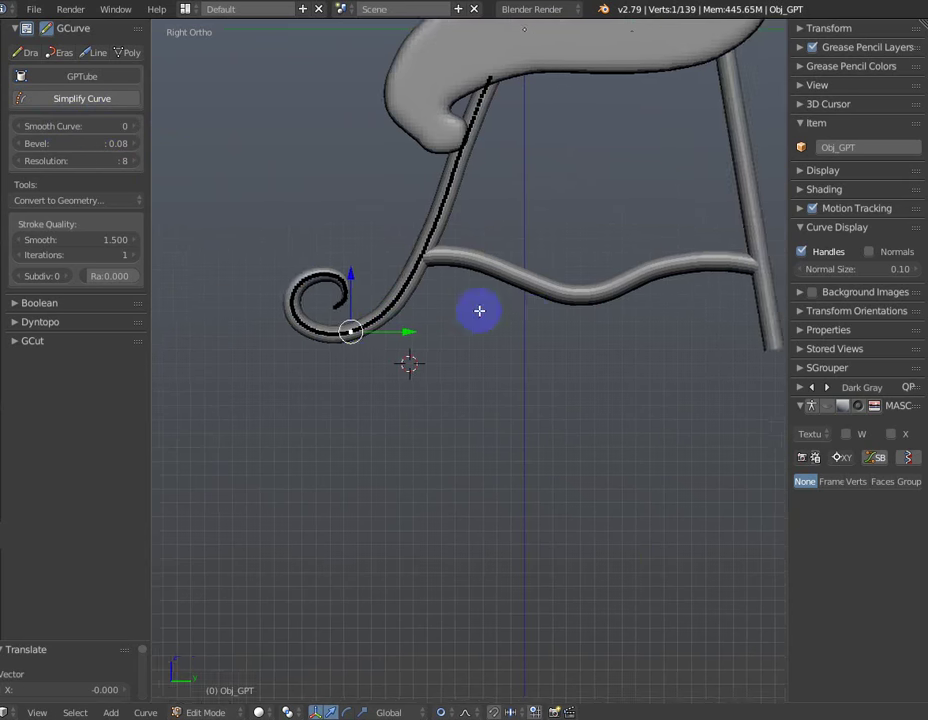
pyautogui.press('Tab')
pyautogui.rightClick(506, 272)
pyautogui.keyDown('shift'); pyautogui.moveTo(578, 348); pyautogui.dragTo(518, 383, button='middle'); pyautogui.keyUp('shift')
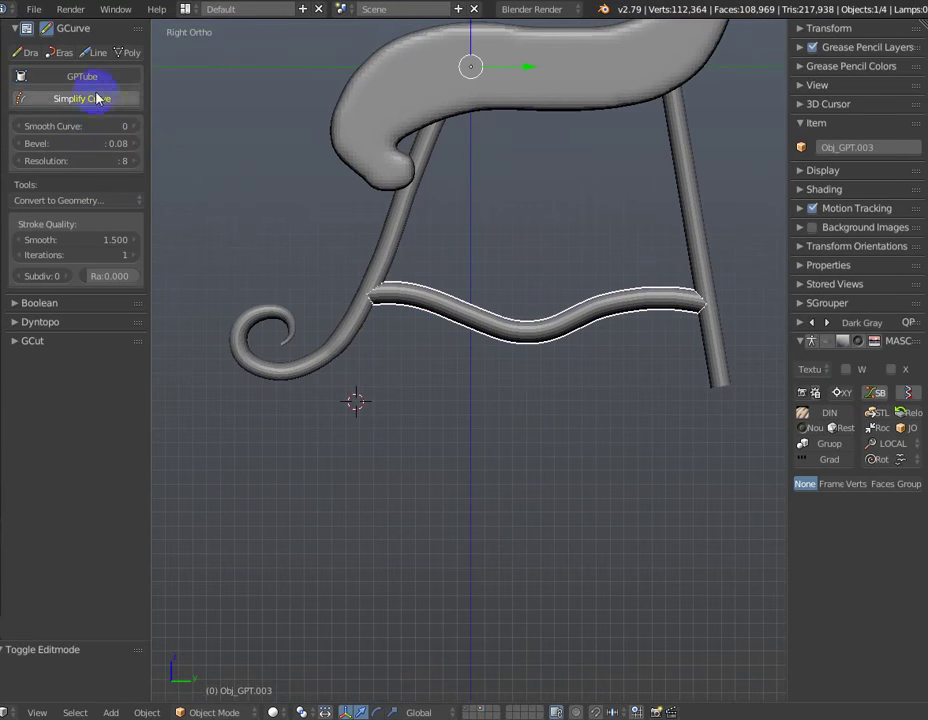
# Rebuild the wavy bar as a tube shaped at both ends: diameter 0.22, value 0.40, zone 1.63.
pyautogui.click(97, 78)
pyautogui.keyDown('shift'); pyautogui.moveTo(493, 306); pyautogui.dragTo(489, 306, button='middle'); pyautogui.keyUp('shift')
pyautogui.press('F6')
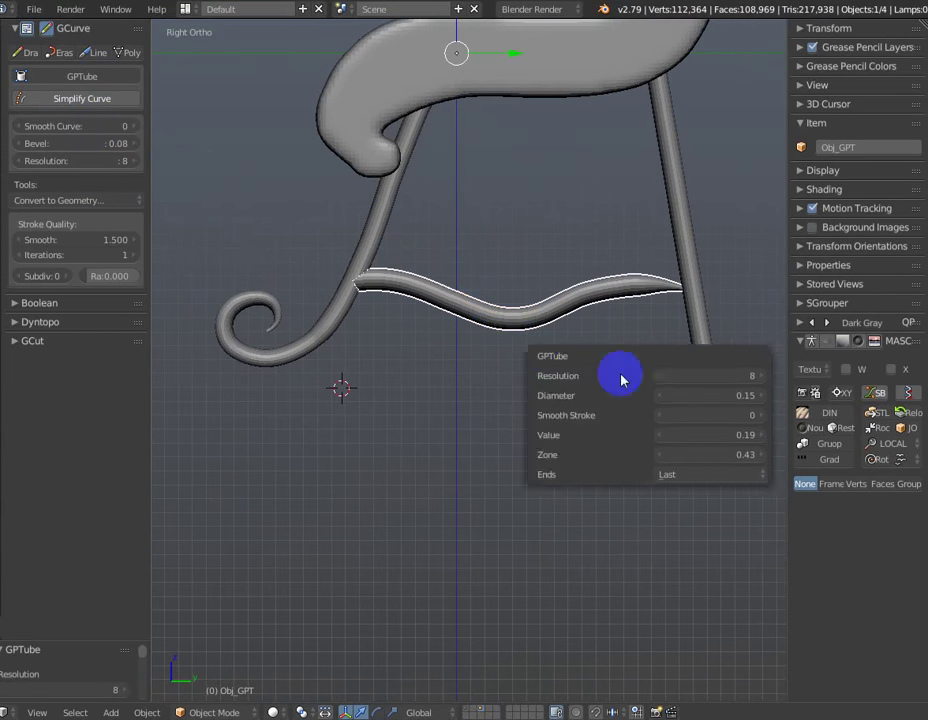
pyautogui.click(641, 524)
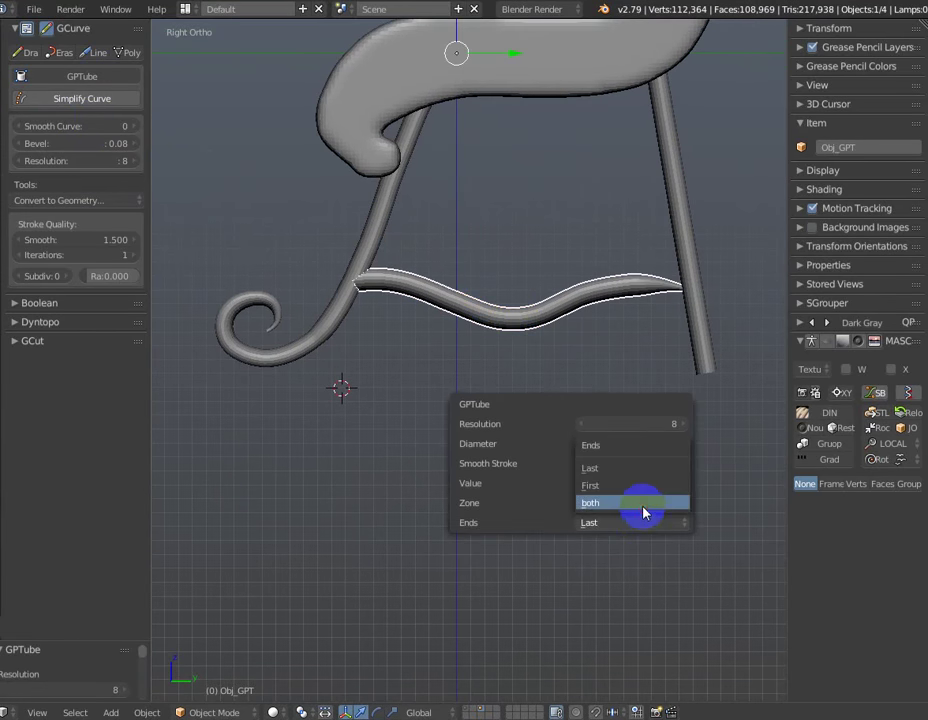
pyautogui.click(645, 502)
pyautogui.moveTo(600, 429); pyautogui.dragTo(642, 431)
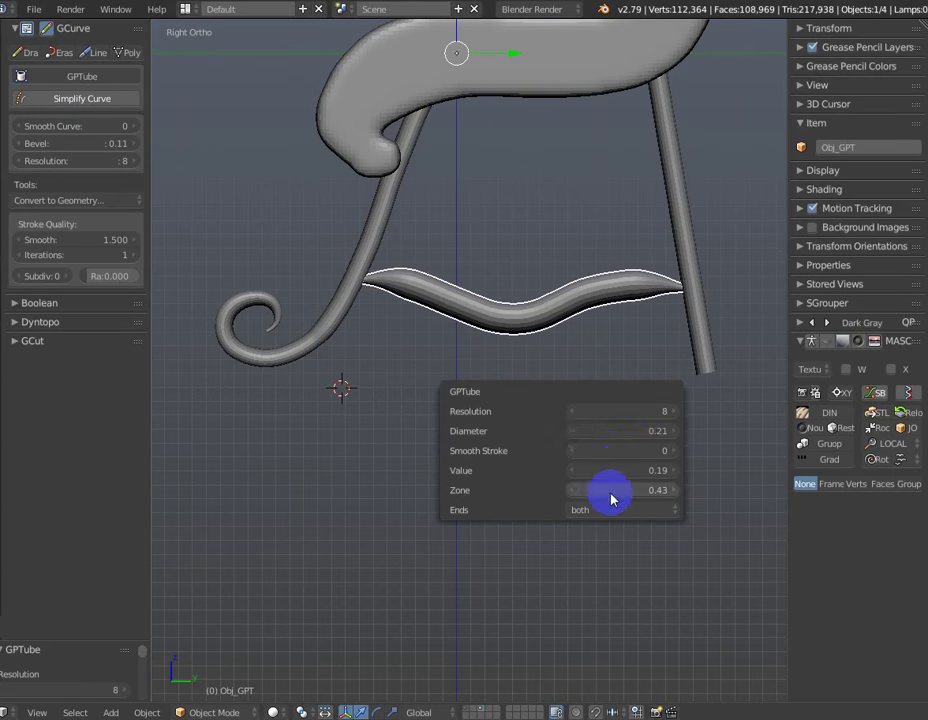
pyautogui.moveTo(607, 493)
pyautogui.mouseDown()
pyautogui.moveTo(642, 493)
pyautogui.moveTo(619, 473)
pyautogui.mouseUp()
pyautogui.moveTo(607, 489)
pyautogui.mouseDown()
pyautogui.moveTo(623, 491)
pyautogui.moveTo(603, 492)
pyautogui.mouseUp()
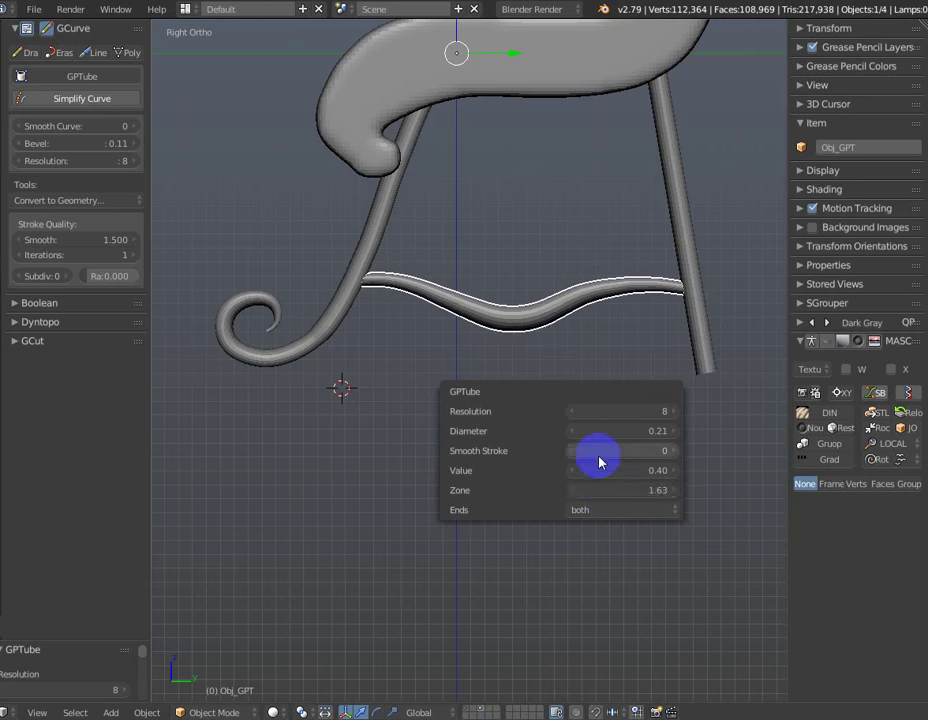
pyautogui.moveTo(600, 431); pyautogui.dragTo(578, 428)
# Close the tube settings and add the straight leg to the selection.
pyautogui.click(418, 300)
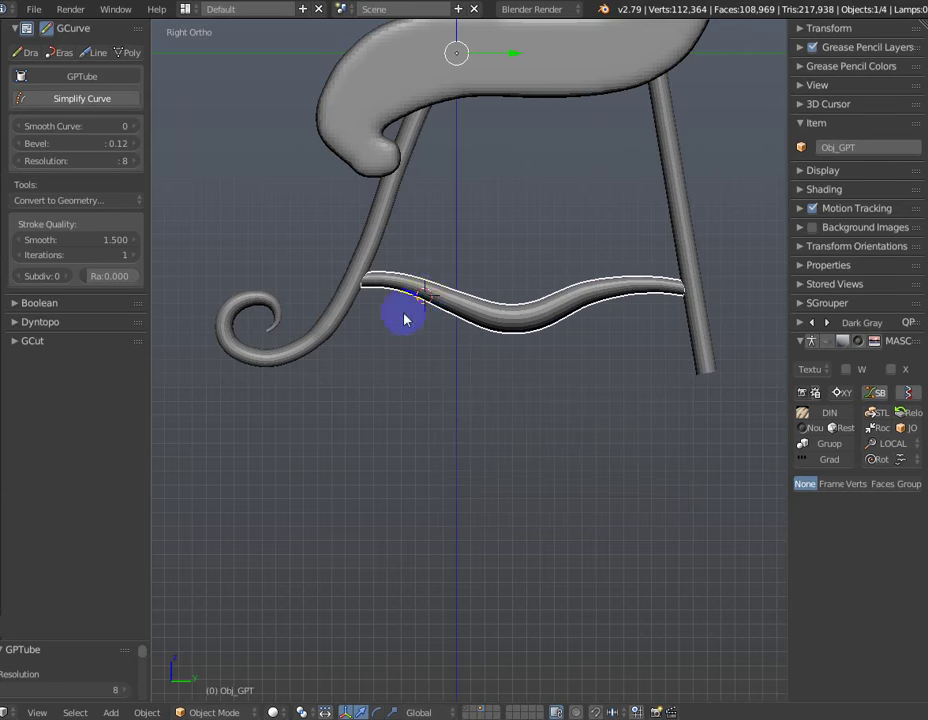
pyautogui.scroll(-2, 500, 369)
pyautogui.keyDown('shift'); pyautogui.click(613, 293); pyautogui.keyUp('shift')
# Add the spiral leg to the selection and move the leg-and-stretcher set to the seat's right side.
pyautogui.keyDown('shift'); pyautogui.click(370, 335); pyautogui.keyUp('shift')
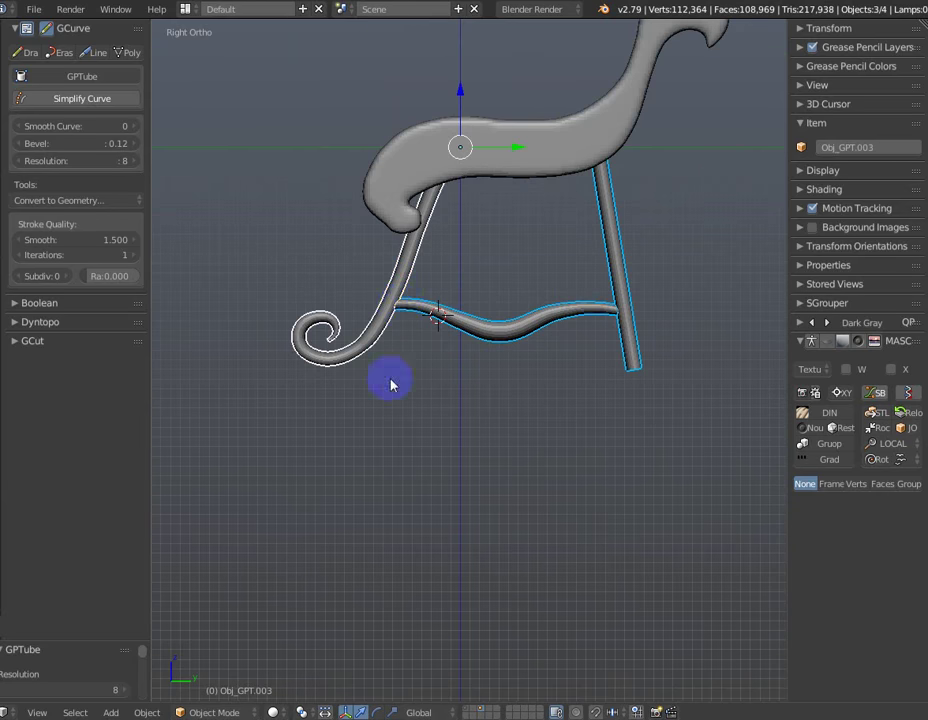
pyautogui.press('KP_1')
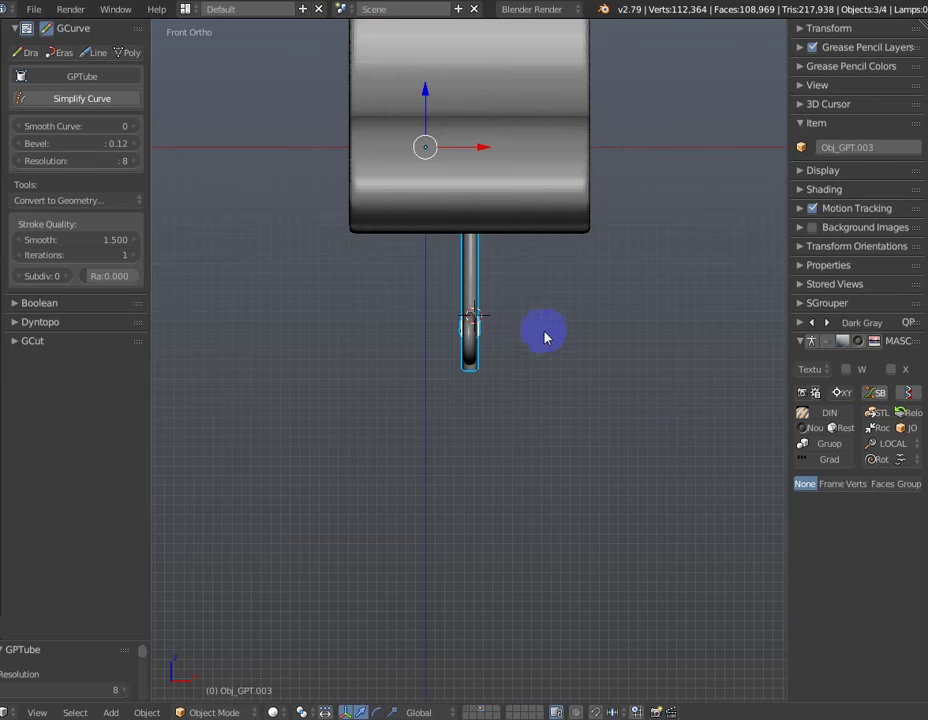
pyautogui.moveTo(490, 168); pyautogui.dragTo(580, 180)
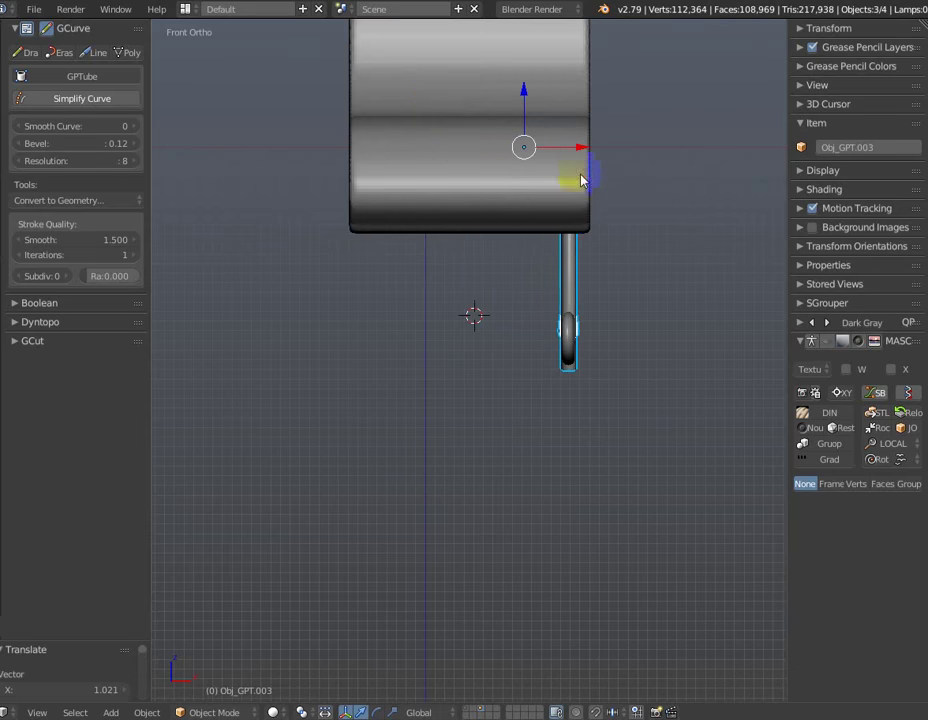
pyautogui.keyDown('shift'); pyautogui.moveTo(584, 260); pyautogui.dragTo(590, 280, button='middle'); pyautogui.keyUp('shift')
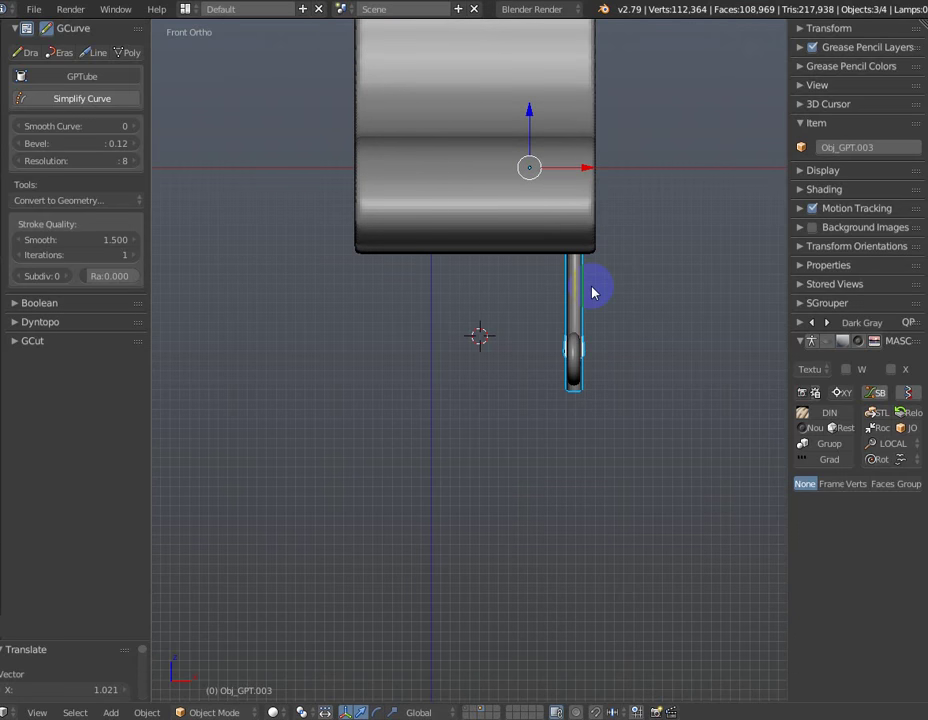
# Duplicate the leg set, shift the copy -2.042 along X to the opposite side, then deselect.
pyautogui.hotkey('shift', 'd')
pyautogui.press('Escape')
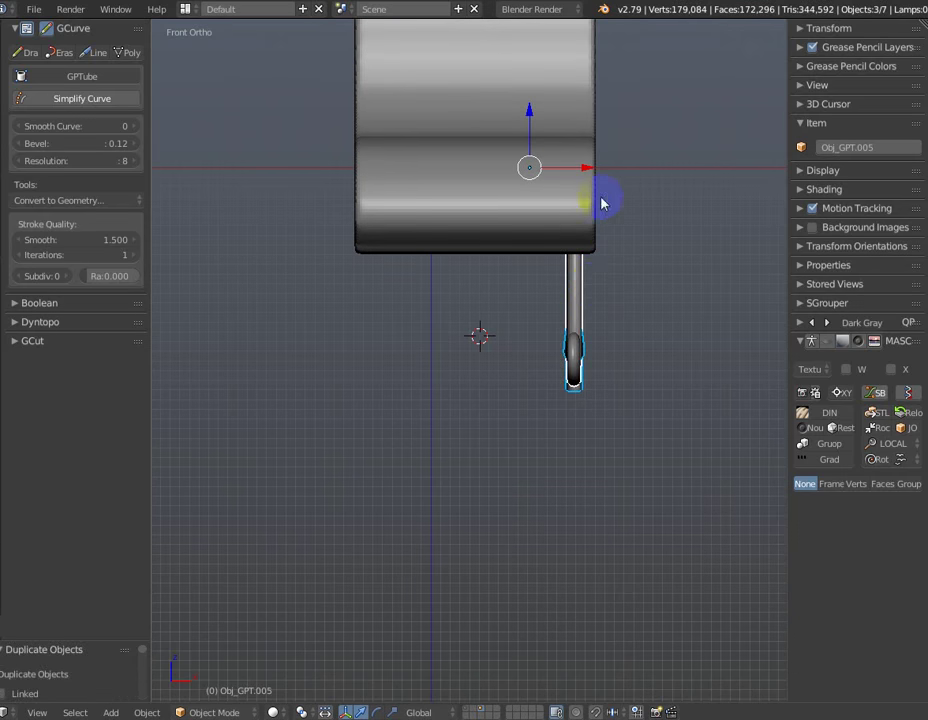
pyautogui.moveTo(601, 204); pyautogui.dragTo(639, 270)
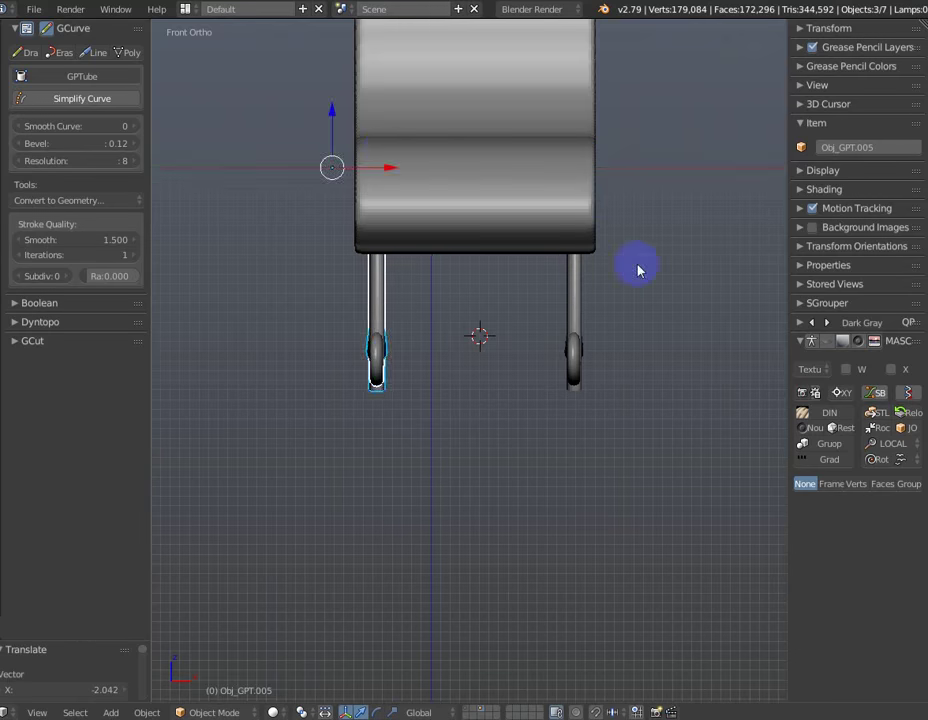
pyautogui.moveTo(639, 270)
pyautogui.mouseDown(button='middle')
pyautogui.moveTo(472, 259)
pyautogui.moveTo(294, 283)
pyautogui.moveTo(385, 331)
pyautogui.moveTo(460, 400)
pyautogui.moveTo(400, 367)
pyautogui.moveTo(410, 354)
pyautogui.mouseUp(button='middle')
pyautogui.scroll(2, 385, 331)
pyautogui.scroll(-1, 412, 348)
pyautogui.press('a')
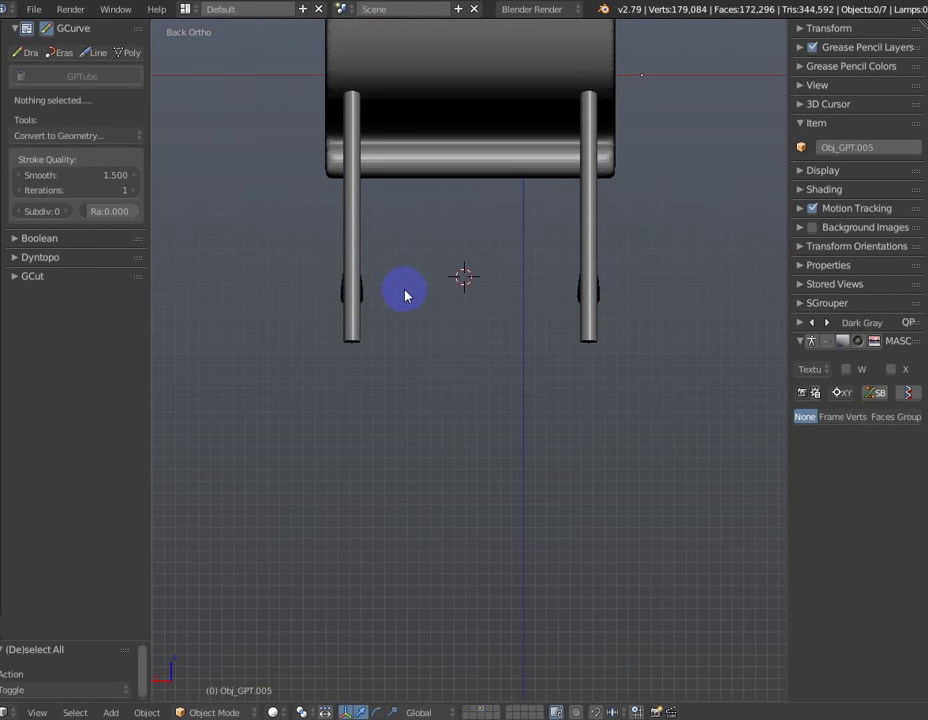
# Sketch a trial spiral stroke between the back legs, then undo it.
pyautogui.press('d')
pyautogui.moveTo(362, 280); pyautogui.dragTo(357, 280)
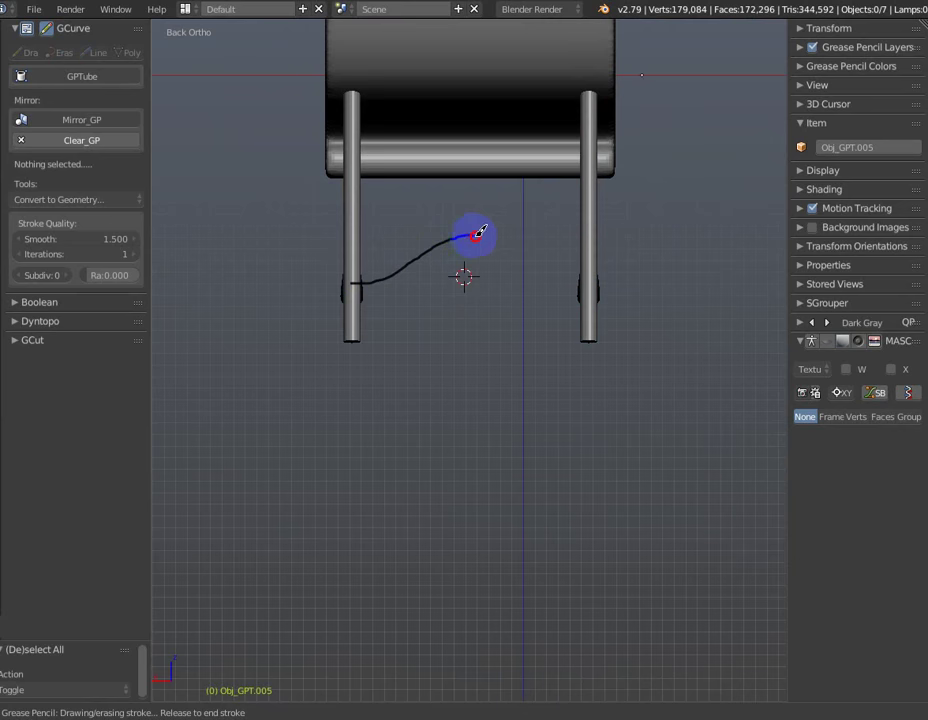
pyautogui.moveTo(459, 246); pyautogui.dragTo(462, 258)
pyautogui.scroll(1, 466, 280)
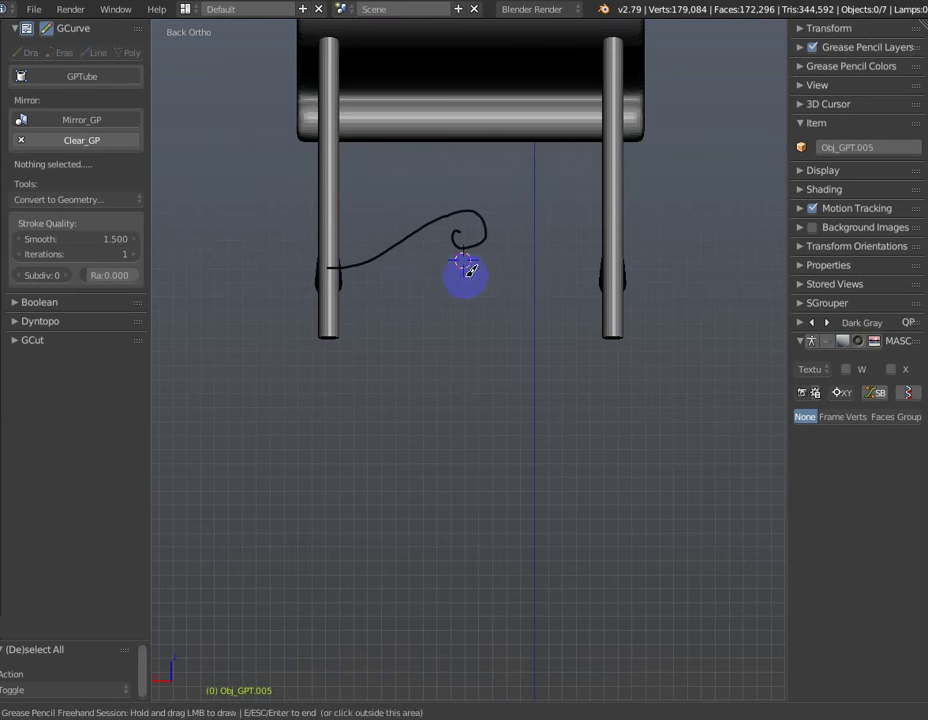
pyautogui.press('Escape')
pyautogui.keyDown('shift'); pyautogui.moveTo(514, 282); pyautogui.dragTo(503, 315, button='middle'); pyautogui.keyUp('shift')
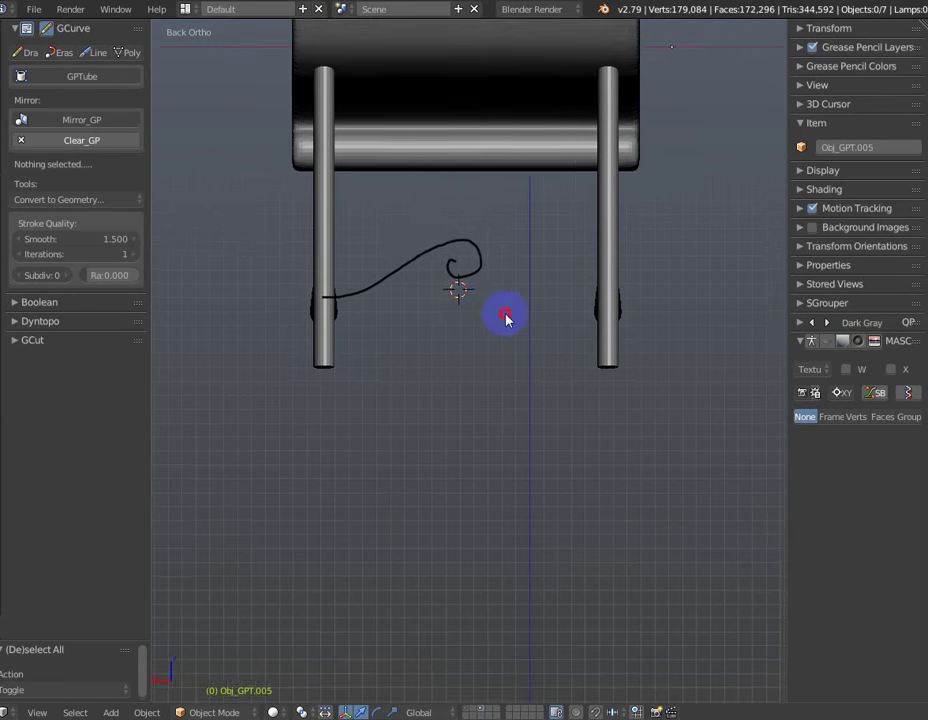
pyautogui.hotkey('ctrl', 'z')
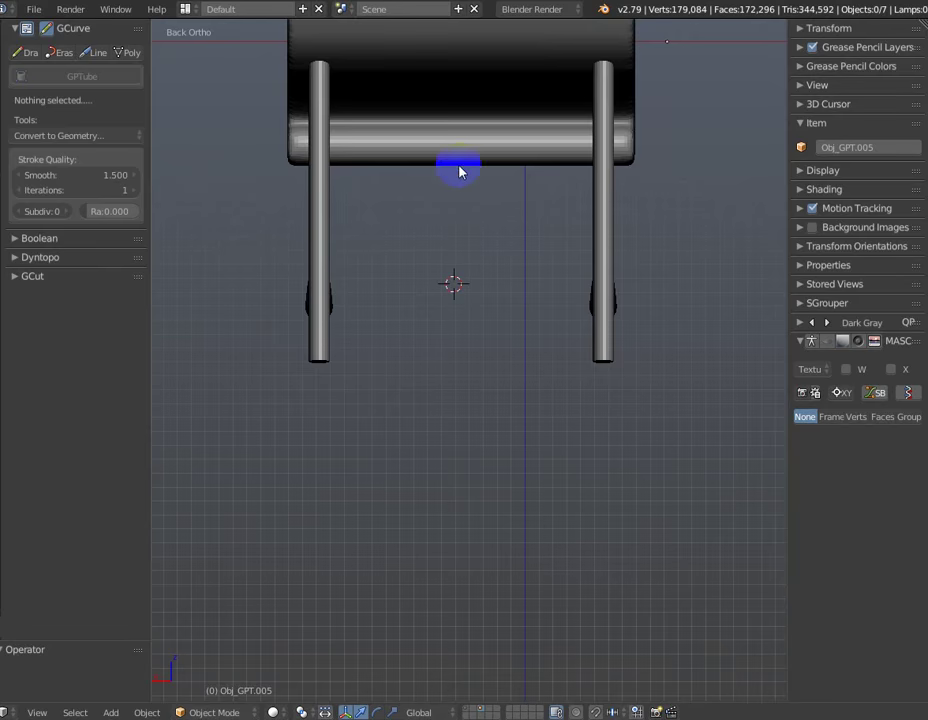
# Duplicate Obj_GS and draw the lower and upper spiral scroll strokes from the left leg.
pyautogui.click(459, 172)
pyautogui.scroll(1, 473, 277)
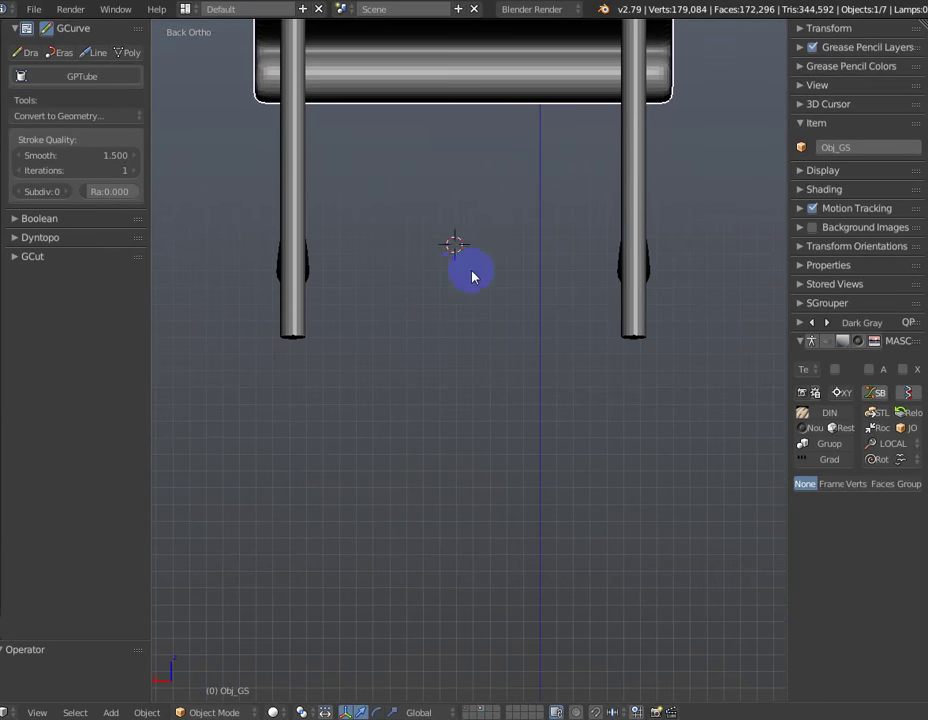
pyautogui.hotkey('shift', 'd')
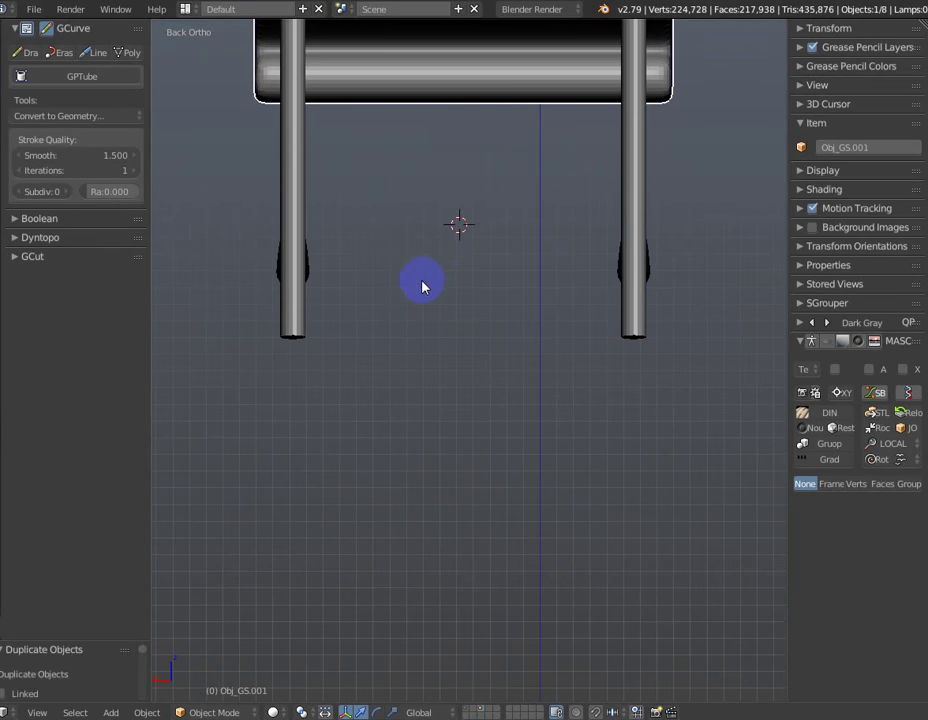
pyautogui.moveTo(302, 279); pyautogui.dragTo(316, 248)
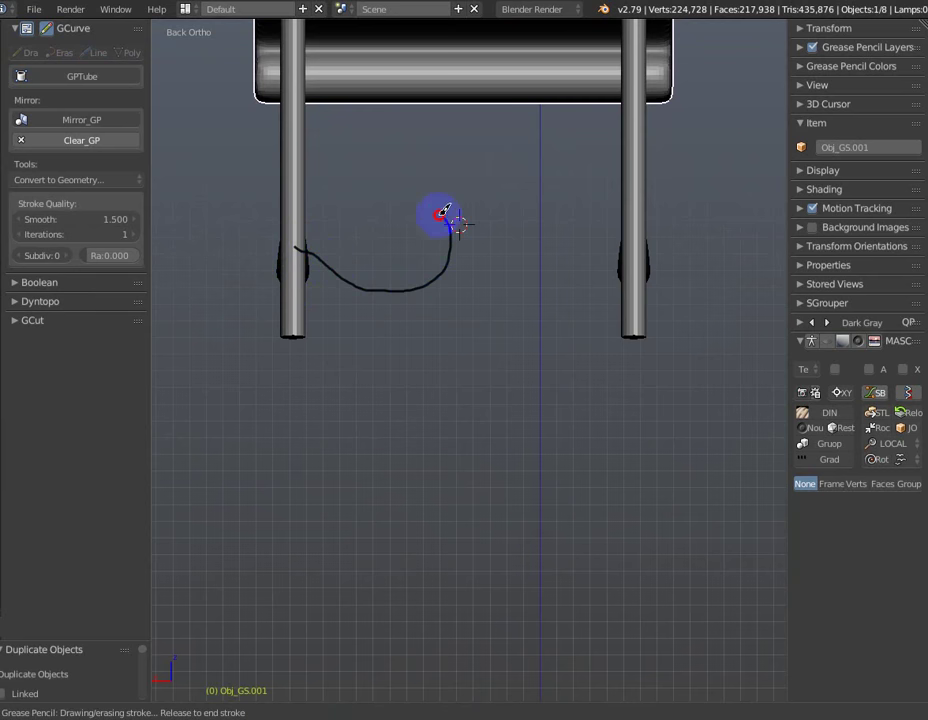
pyautogui.moveTo(436, 228); pyautogui.dragTo(431, 236)
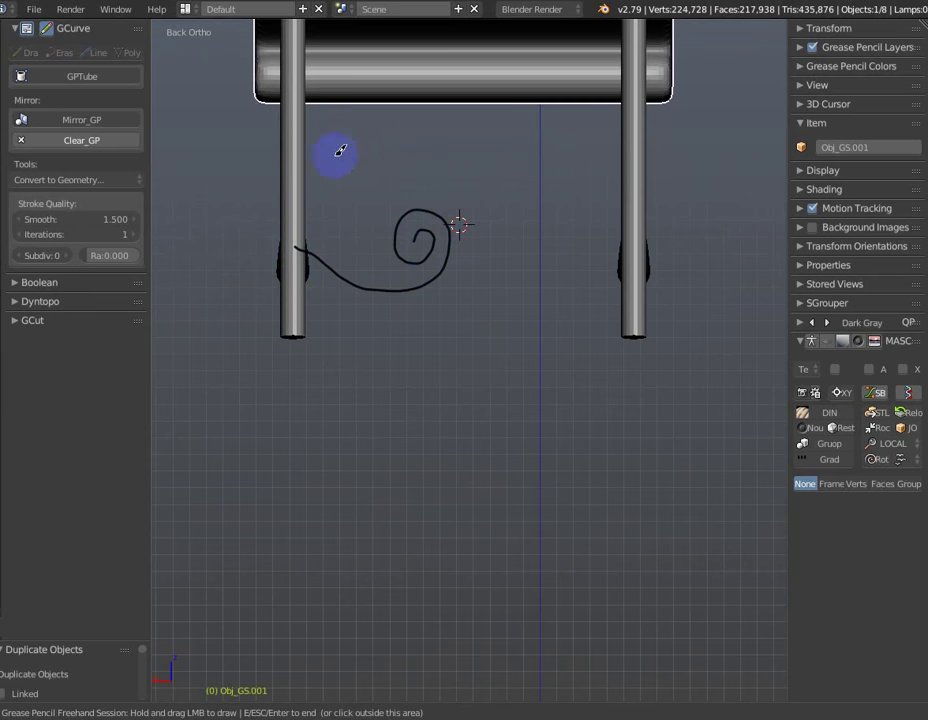
pyautogui.moveTo(303, 173)
pyautogui.mouseDown()
pyautogui.moveTo(337, 140)
pyautogui.moveTo(406, 155)
pyautogui.mouseUp()
pyautogui.press('Escape')
# Mirror the scroll strokes onto the right side and place the 3D cursor between them.
pyautogui.click(89, 120)
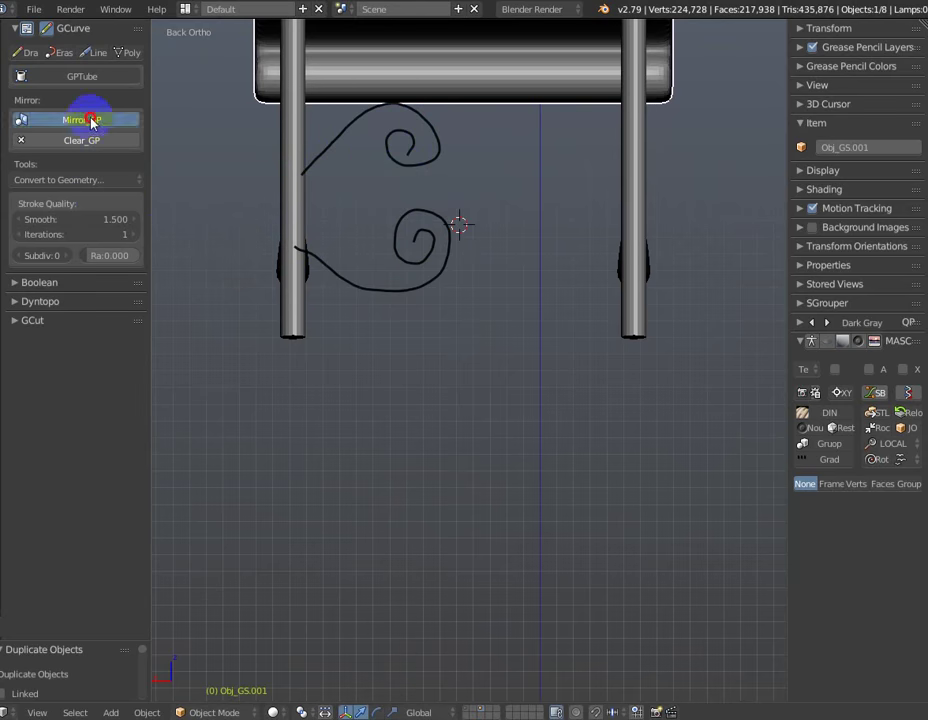
pyautogui.moveTo(386, 222)
pyautogui.keyDown('shift'); pyautogui.mouseDown(button='middle')
pyautogui.moveTo(480, 271)
pyautogui.moveTo(487, 302)
pyautogui.mouseUp(button='middle'); pyautogui.keyUp('shift')
pyautogui.scroll(1, 505, 315)
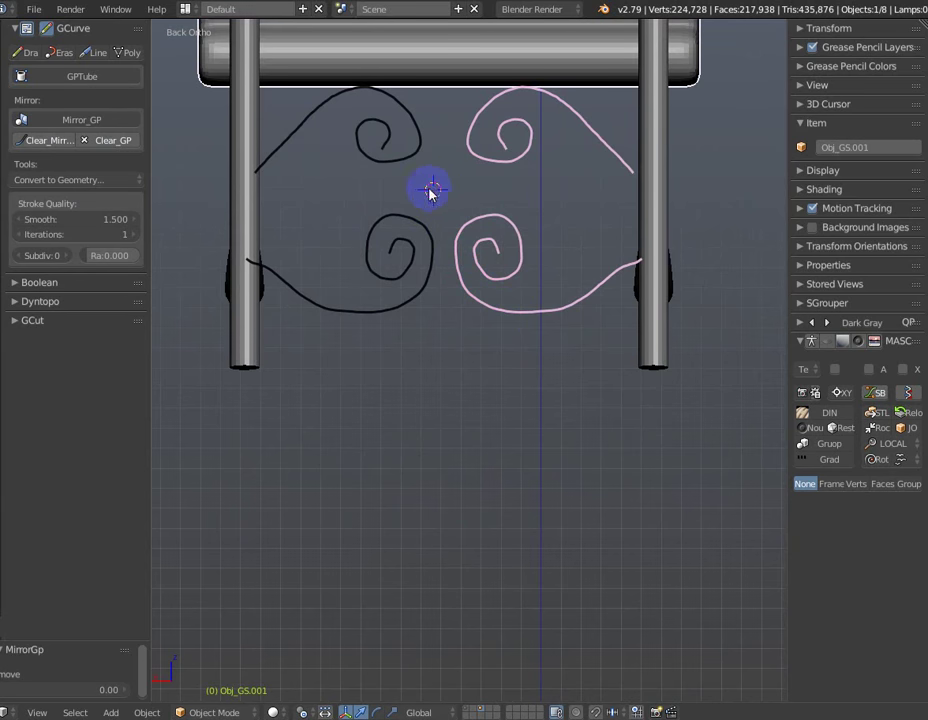
pyautogui.moveTo(429, 192); pyautogui.dragTo(417, 186)
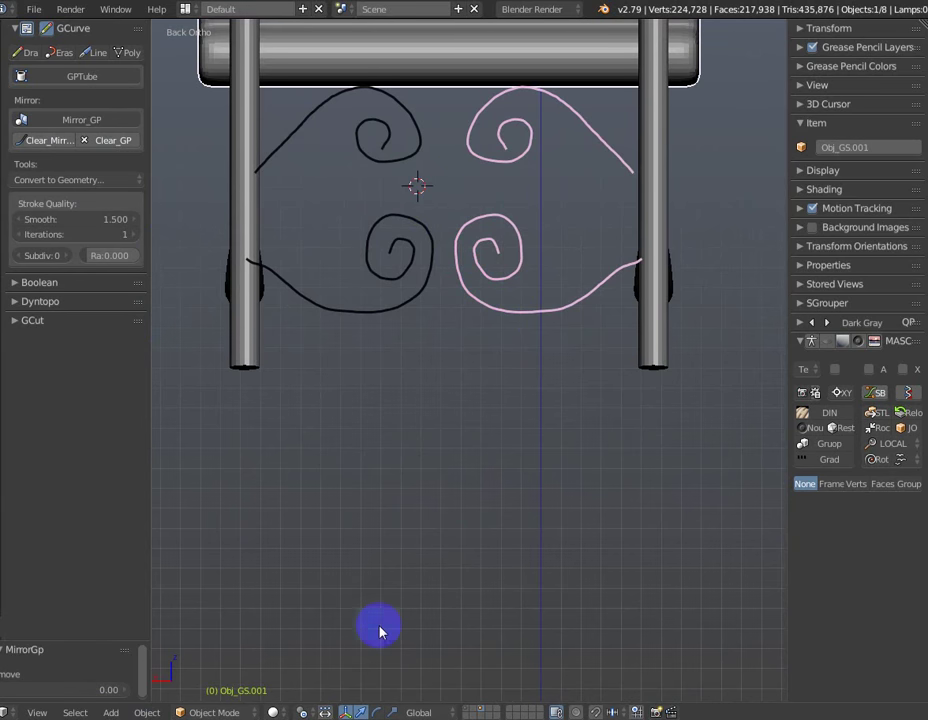
# Set the mirror offset to -0.03 so the two scroll halves nearly meet.
pyautogui.press('F6')
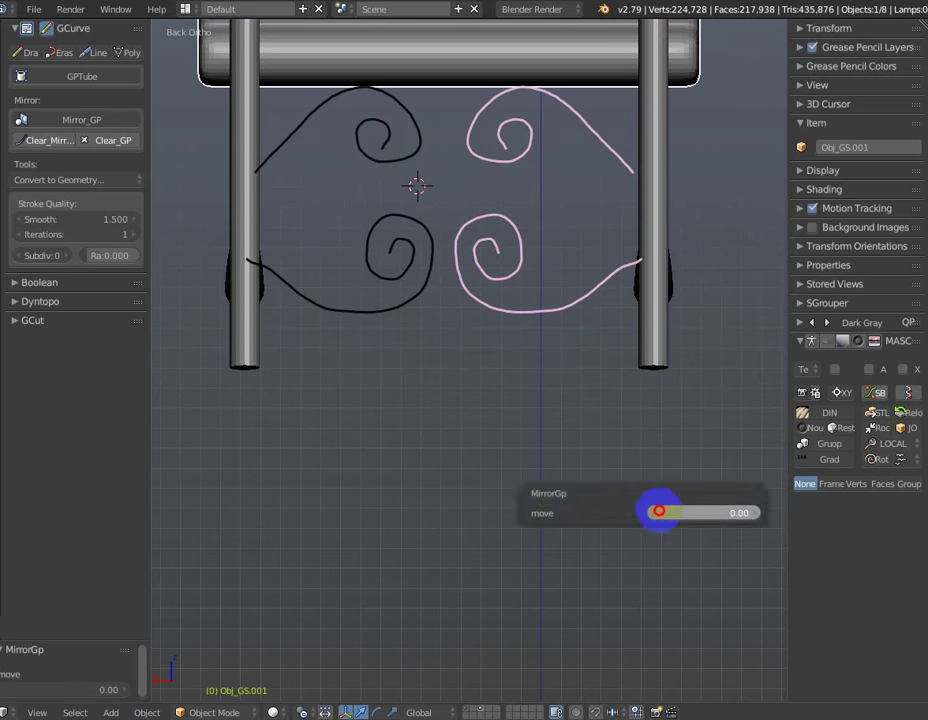
pyautogui.moveTo(659, 511); pyautogui.dragTo(645, 513)
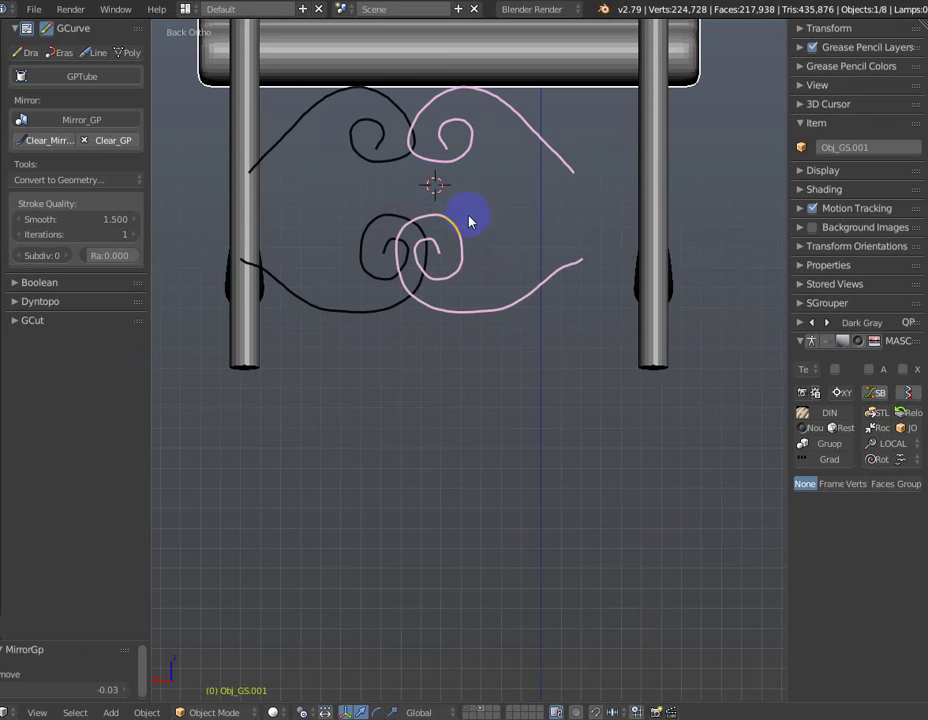
pyautogui.press('F6')
pyautogui.click(635, 245)
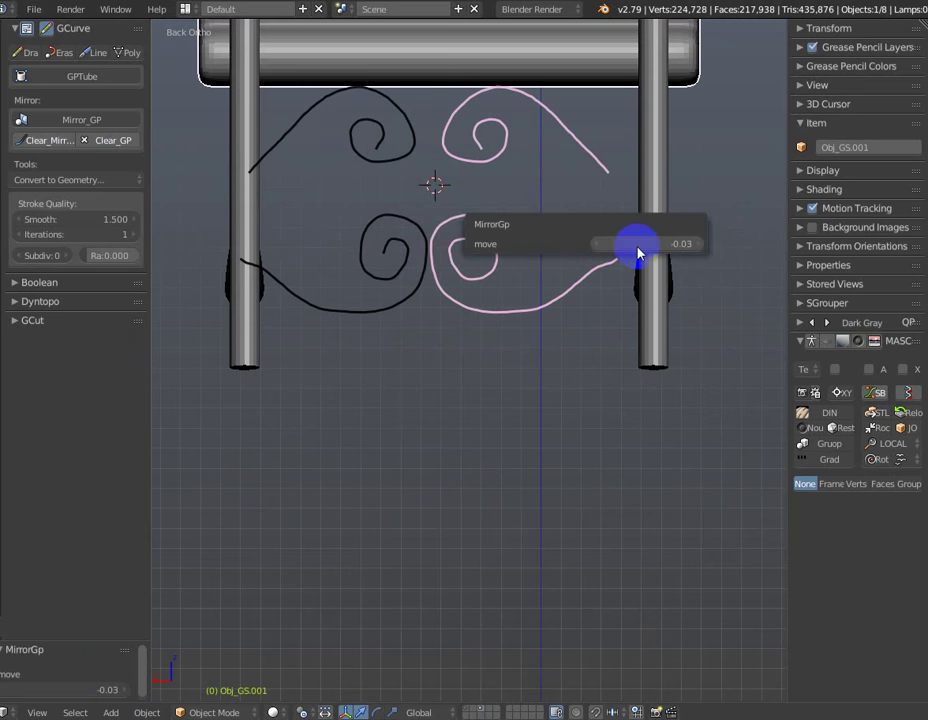
pyautogui.write('0')
pyautogui.press('Return')
pyautogui.scroll(-2, 505, 370)
pyautogui.scroll(1, 505, 353)
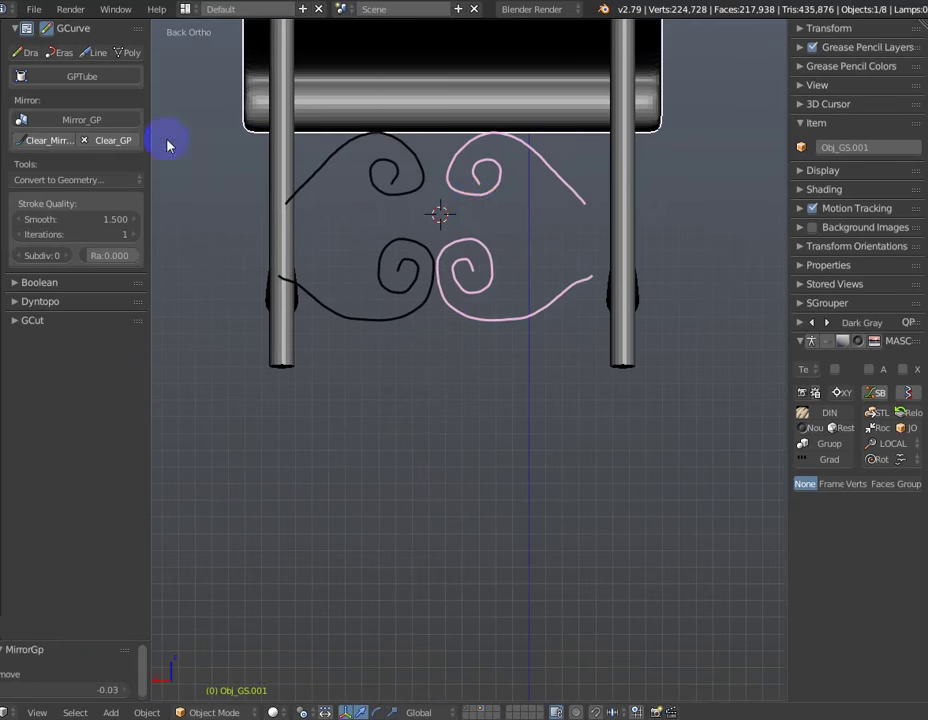
pyautogui.keyDown('shift'); pyautogui.moveTo(460, 205); pyautogui.dragTo(507, 253, button='middle'); pyautogui.keyUp('shift')
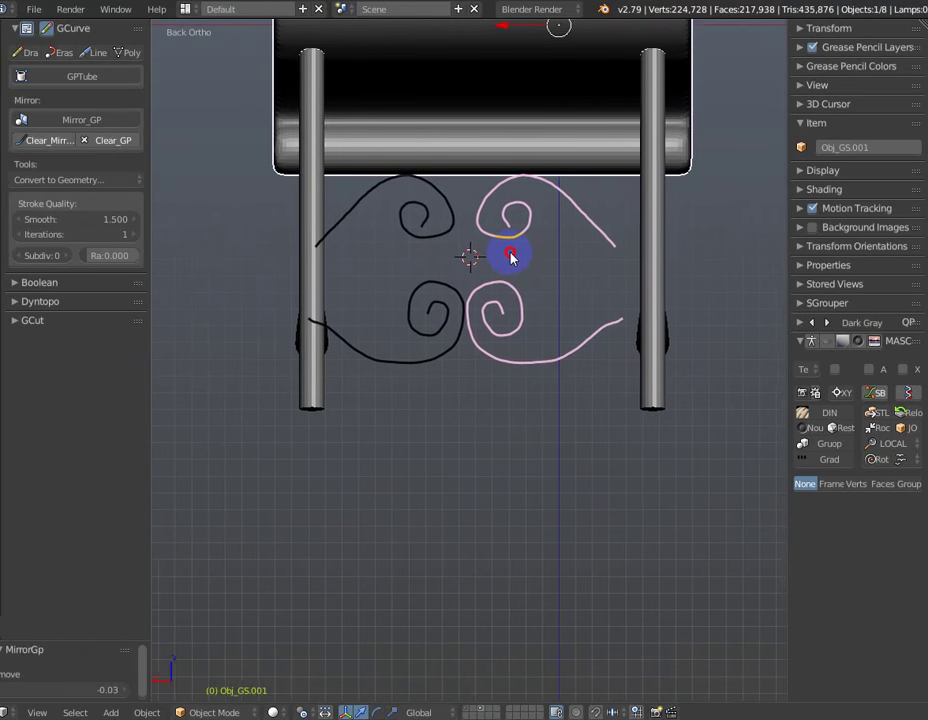
# Convert the strokes with GPTube, thicken the tubes and set Smooth Stroke to 30.
pyautogui.click(68, 80)
pyautogui.scroll(1, 598, 253)
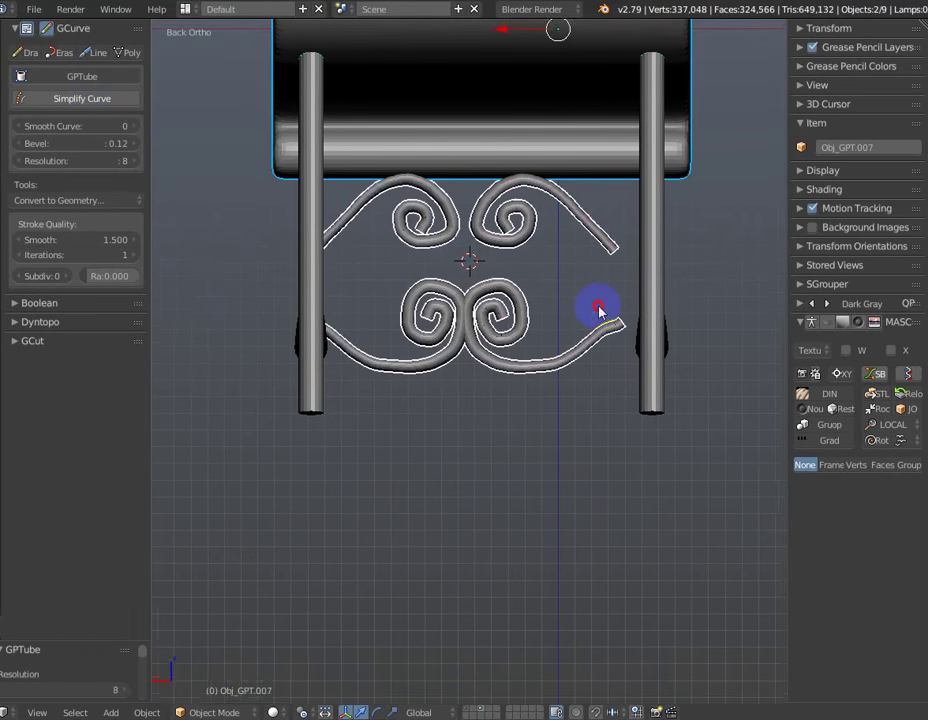
pyautogui.scroll(1, 586, 306)
pyautogui.press('F6')
pyautogui.moveTo(752, 350); pyautogui.dragTo(770, 349)
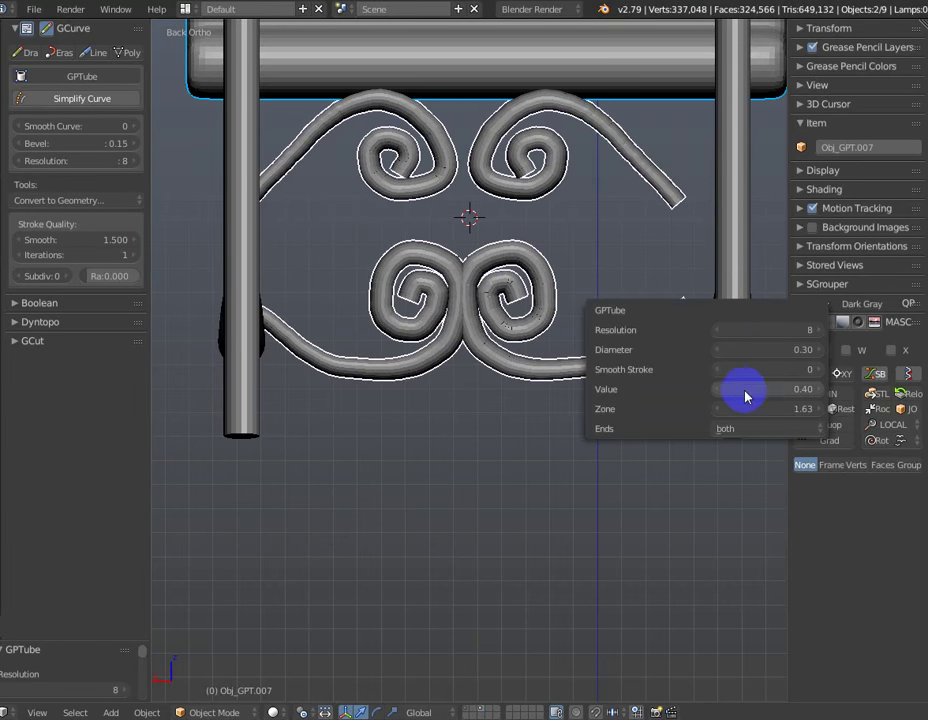
pyautogui.click(745, 370)
pyautogui.moveTo(783, 373); pyautogui.dragTo(824, 376)
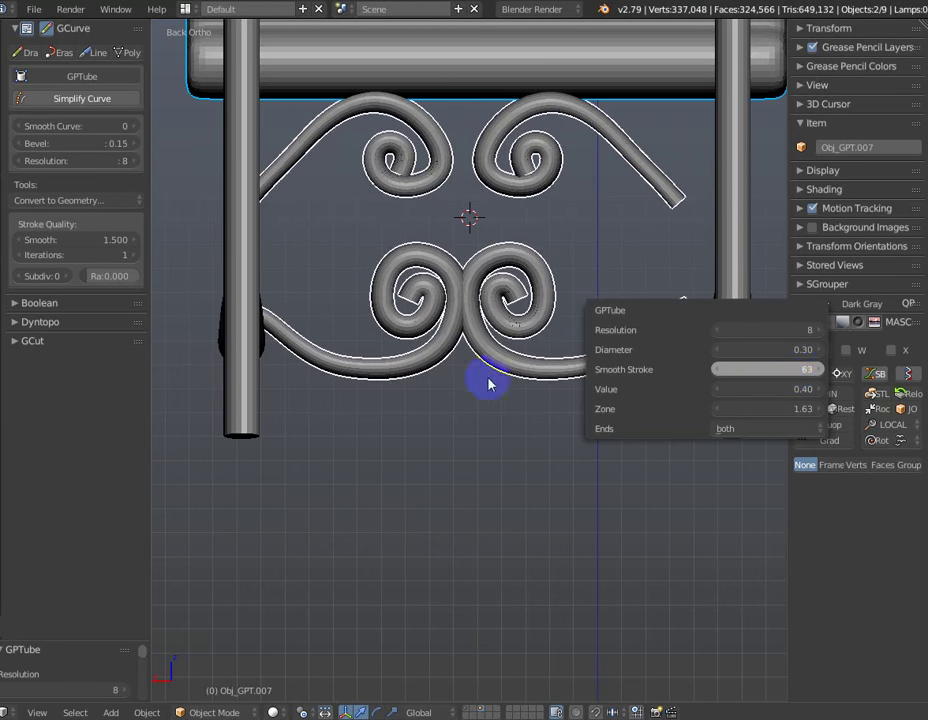
pyautogui.moveTo(696, 315)
pyautogui.mouseDown()
pyautogui.moveTo(736, 375)
pyautogui.moveTo(563, 378)
pyautogui.mouseUp()
pyautogui.write('30')
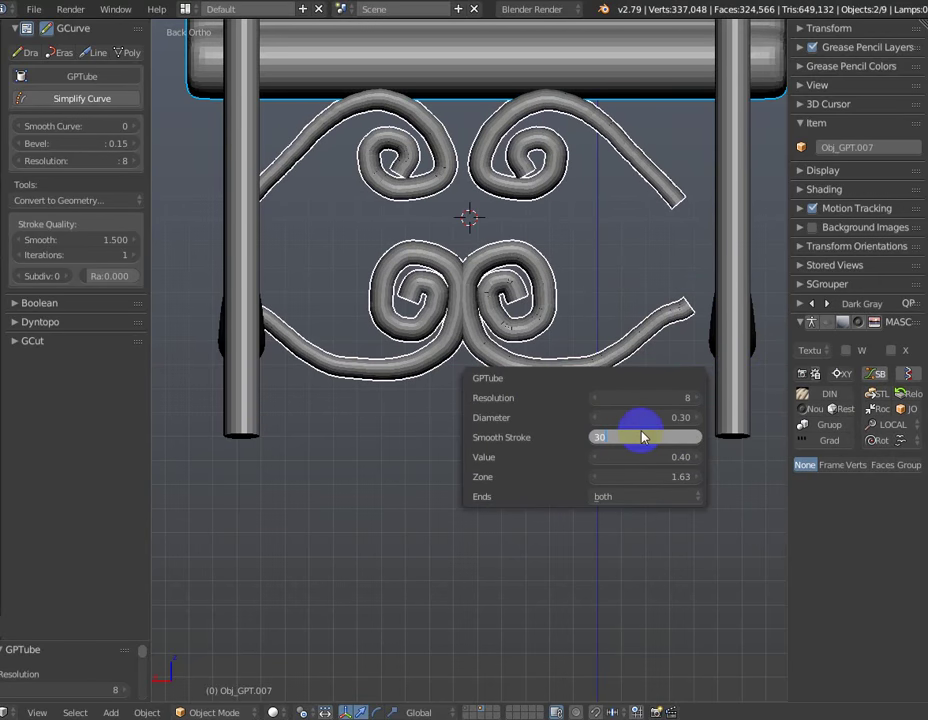
pyautogui.press('Return')
# Flare only the Last end of each tube, with taper Value 0.10 and Zone 0.90.
pyautogui.moveTo(607, 379); pyautogui.dragTo(468, 420)
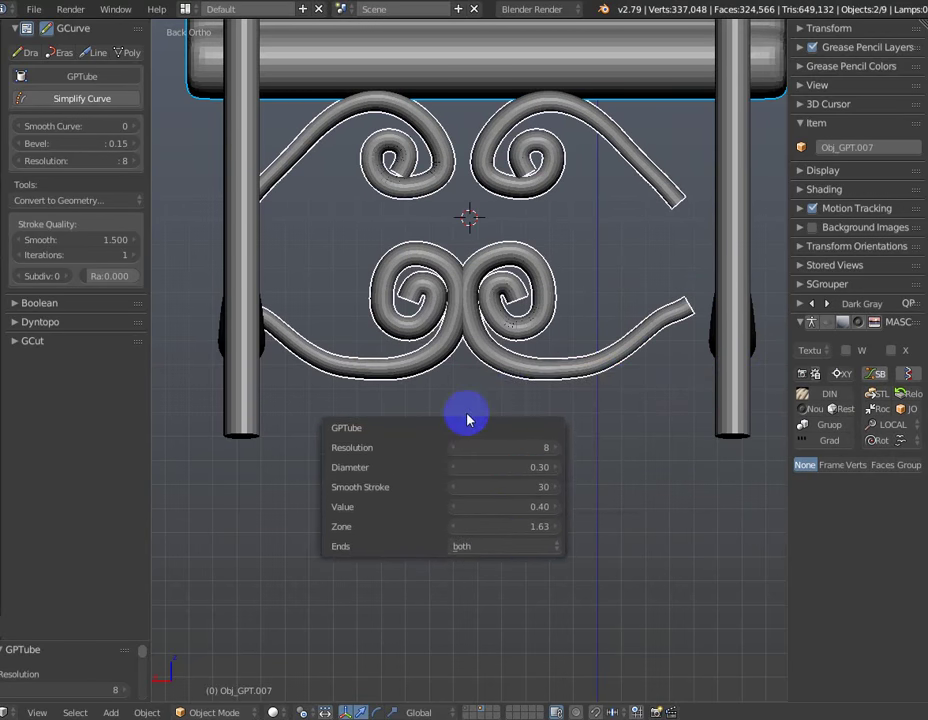
pyautogui.click(497, 546)
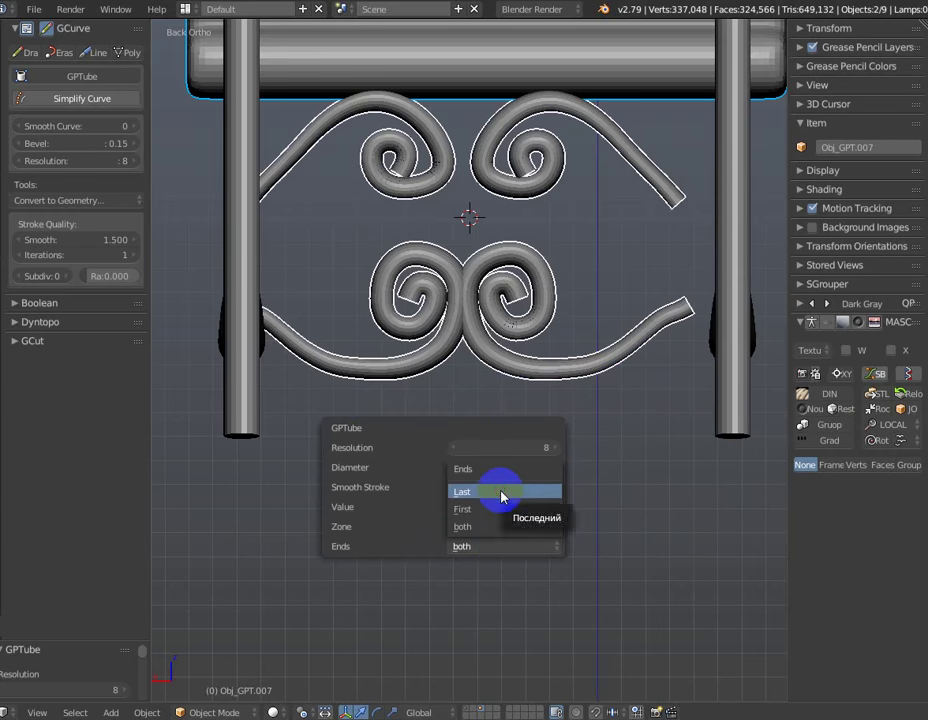
pyautogui.click(501, 492)
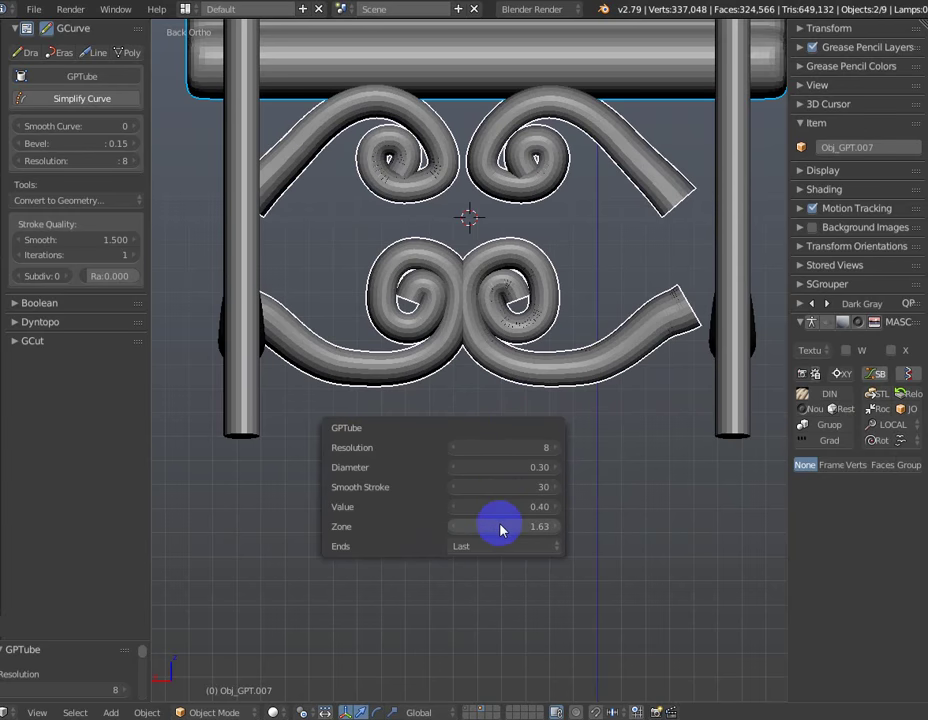
pyautogui.click(498, 525)
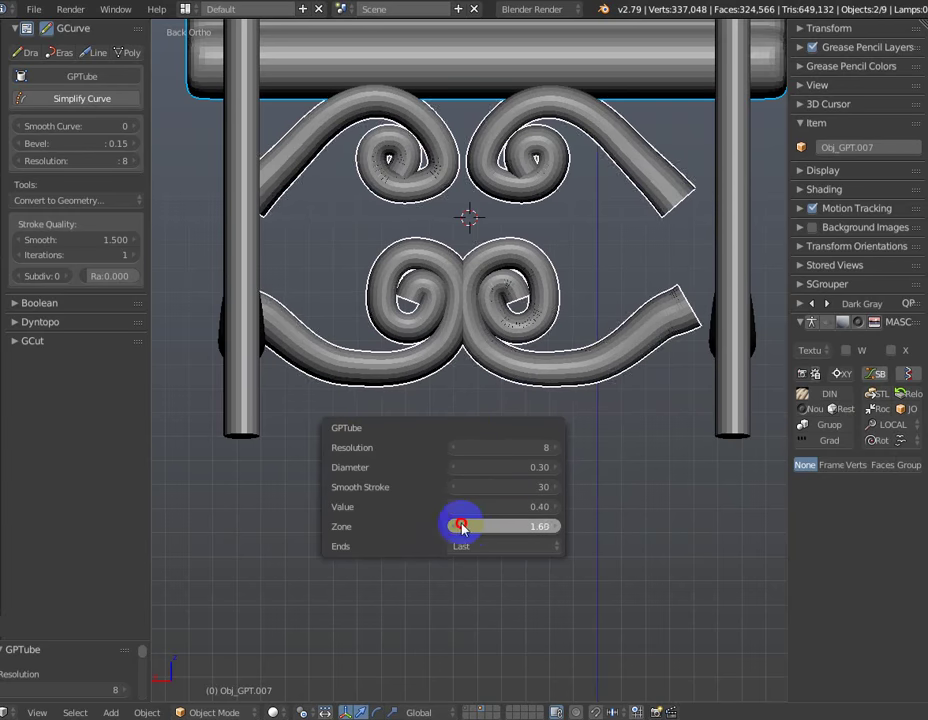
pyautogui.moveTo(461, 527); pyautogui.dragTo(493, 524)
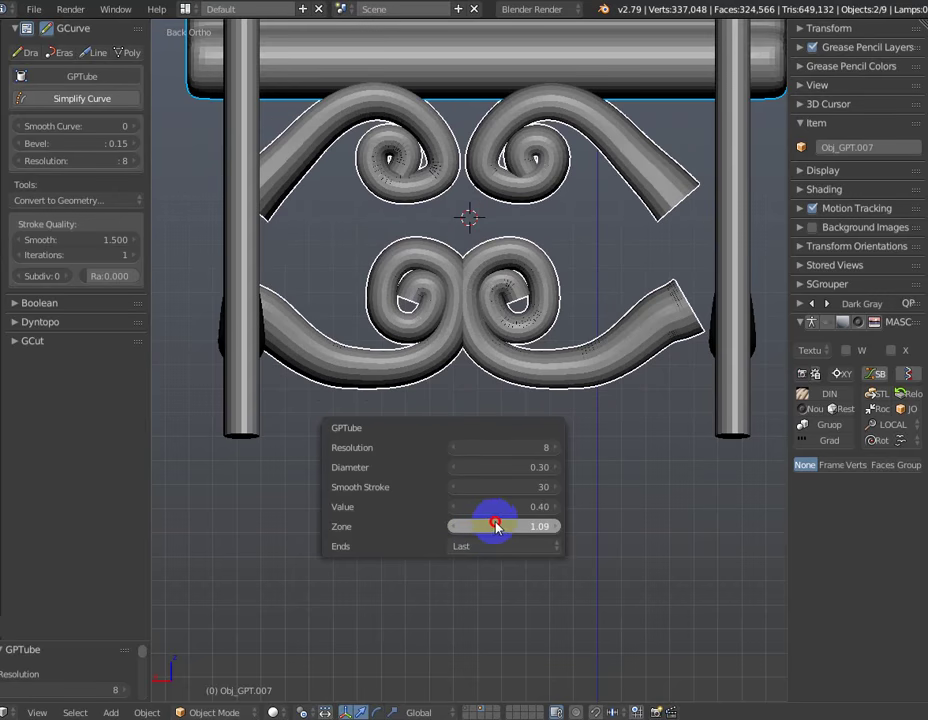
pyautogui.click(492, 507)
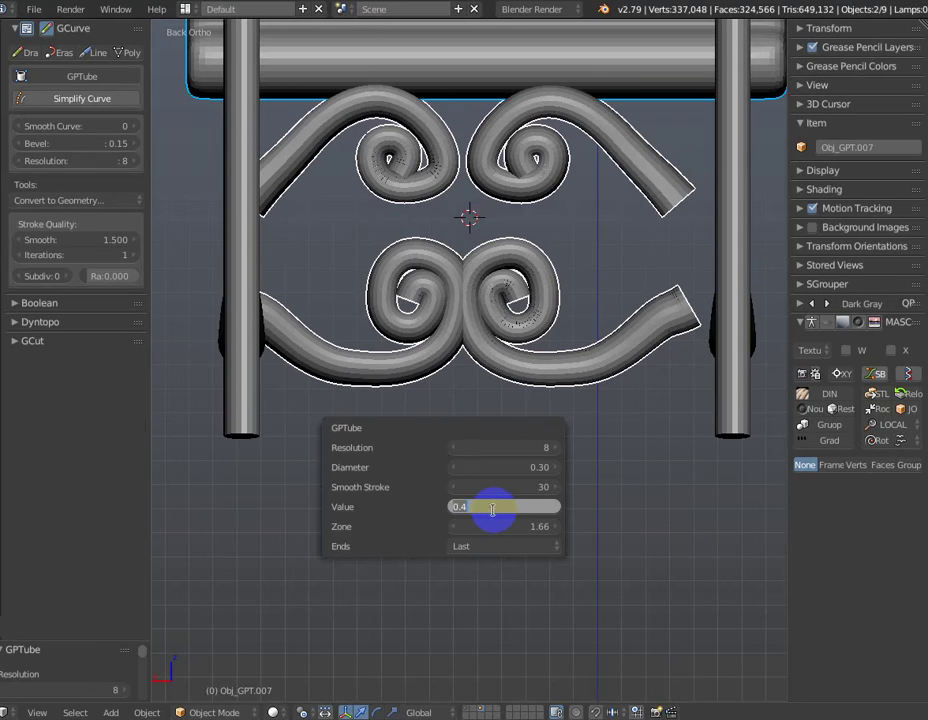
pyautogui.write('1')
pyautogui.write('0.1')
pyautogui.press('Return')
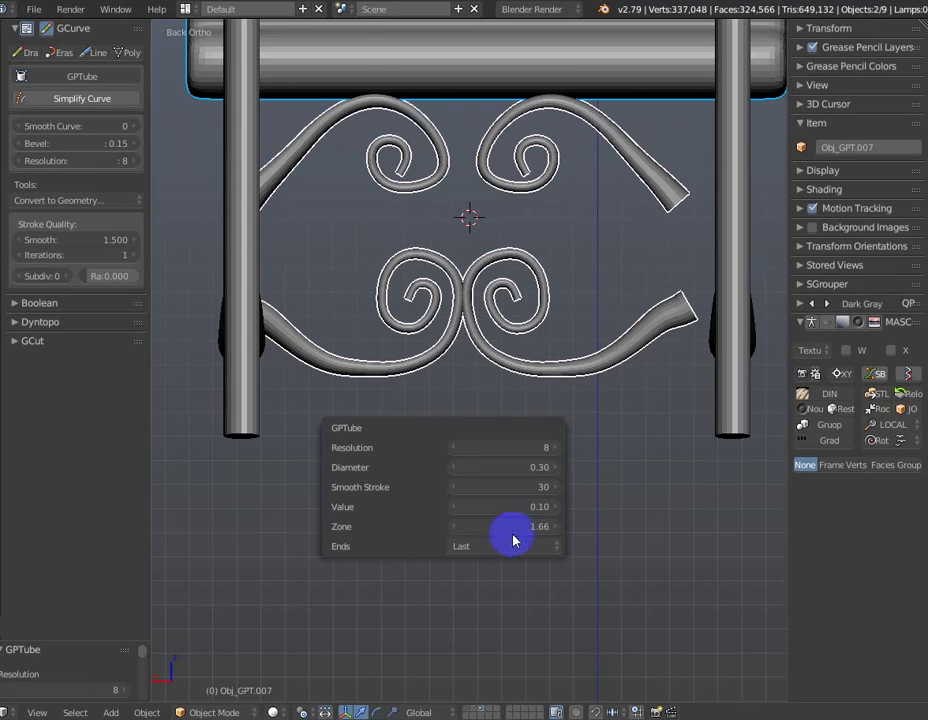
pyautogui.click(515, 527)
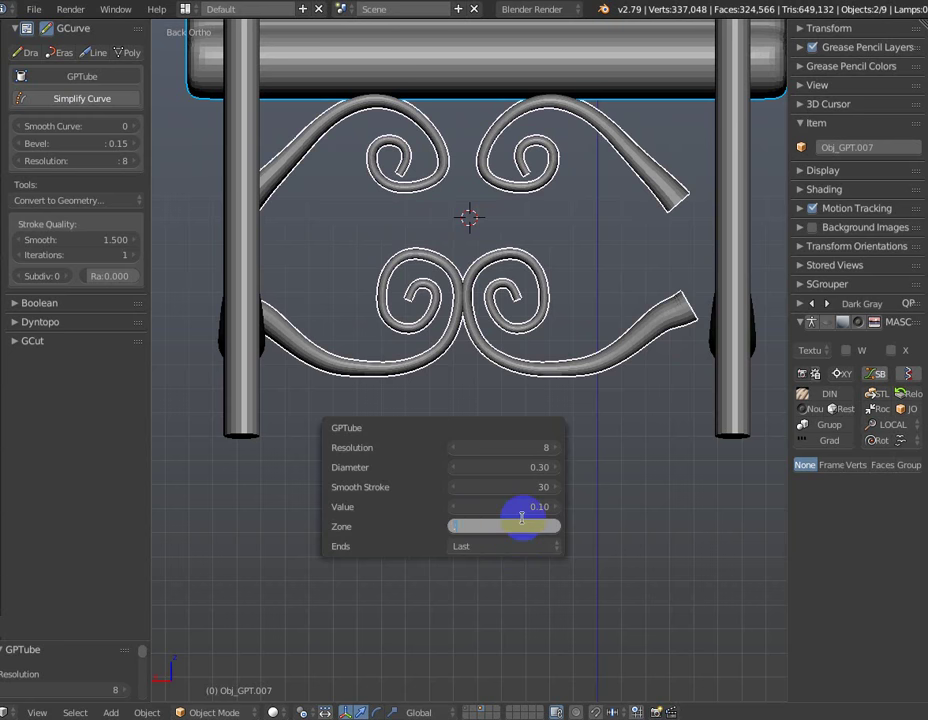
pyautogui.write('9')
pyautogui.press('Return')
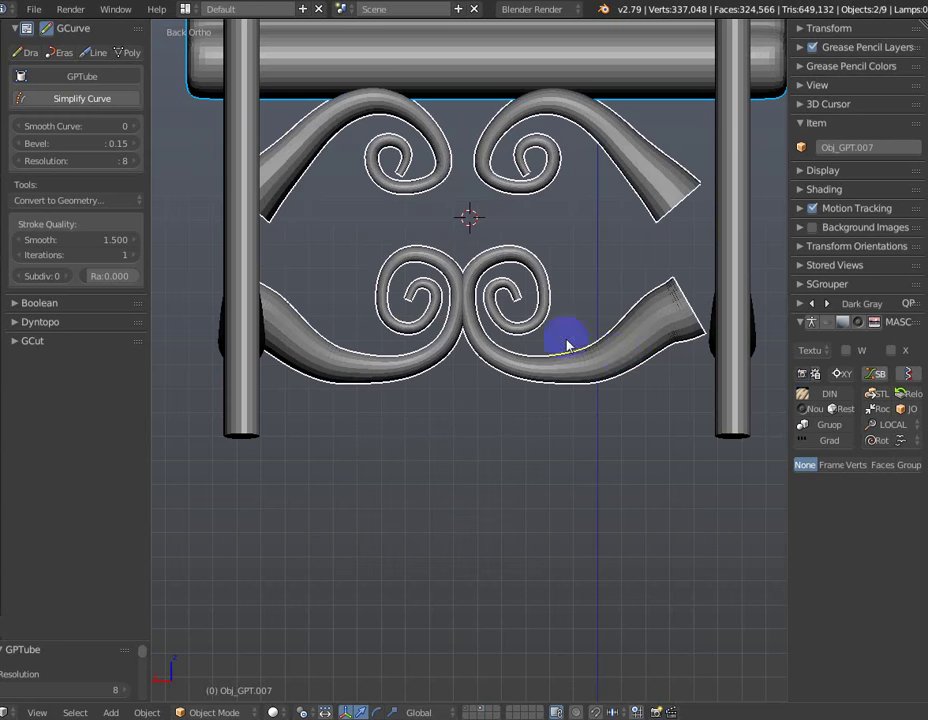
# Reduce the tube Diameter to 0.15.
pyautogui.scroll(-2, 563, 337)
pyautogui.scroll(1, 528, 315)
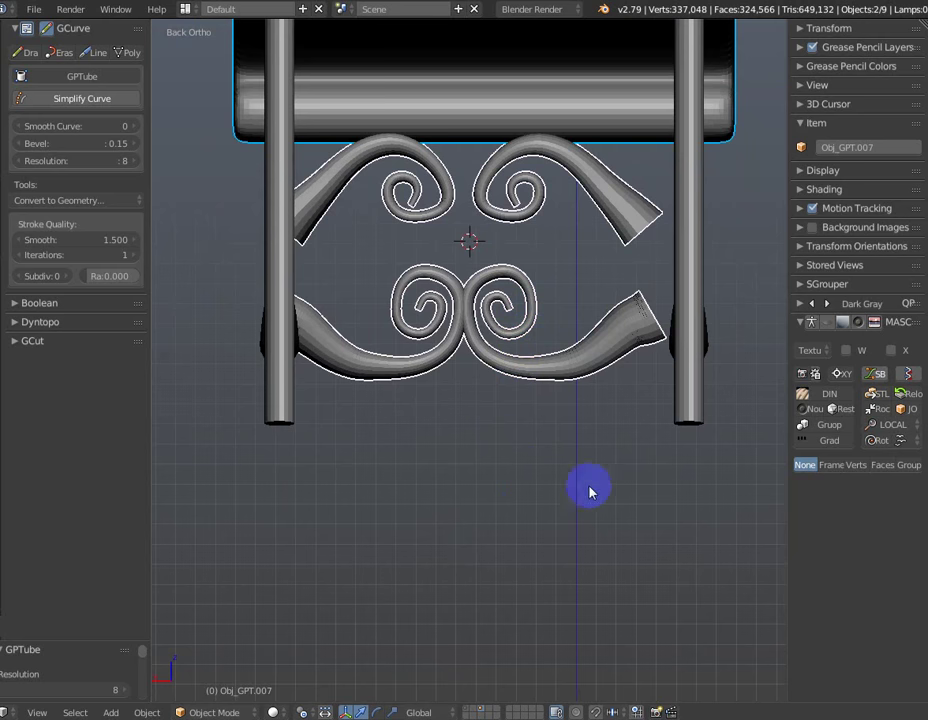
pyautogui.press('F6')
pyautogui.click(732, 526)
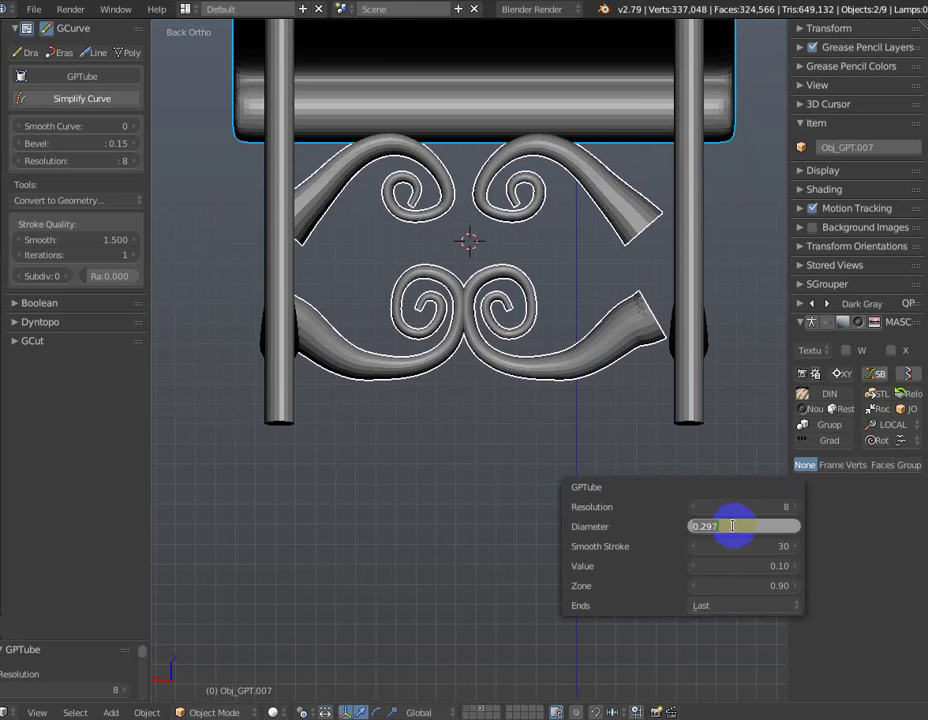
pyautogui.press('Return')
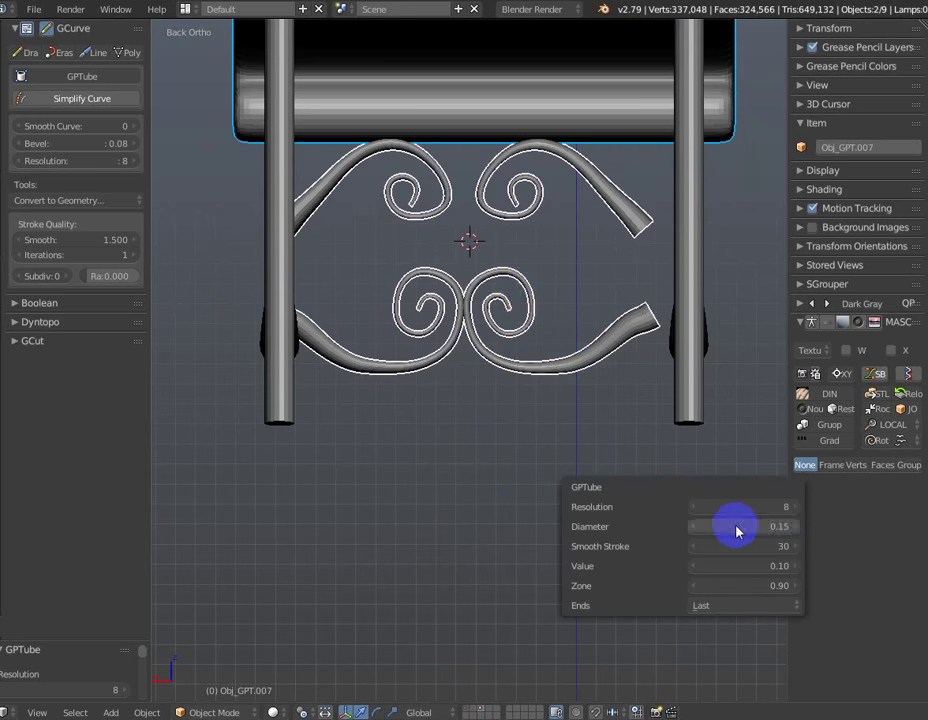
pyautogui.scroll(-1, 497, 304)
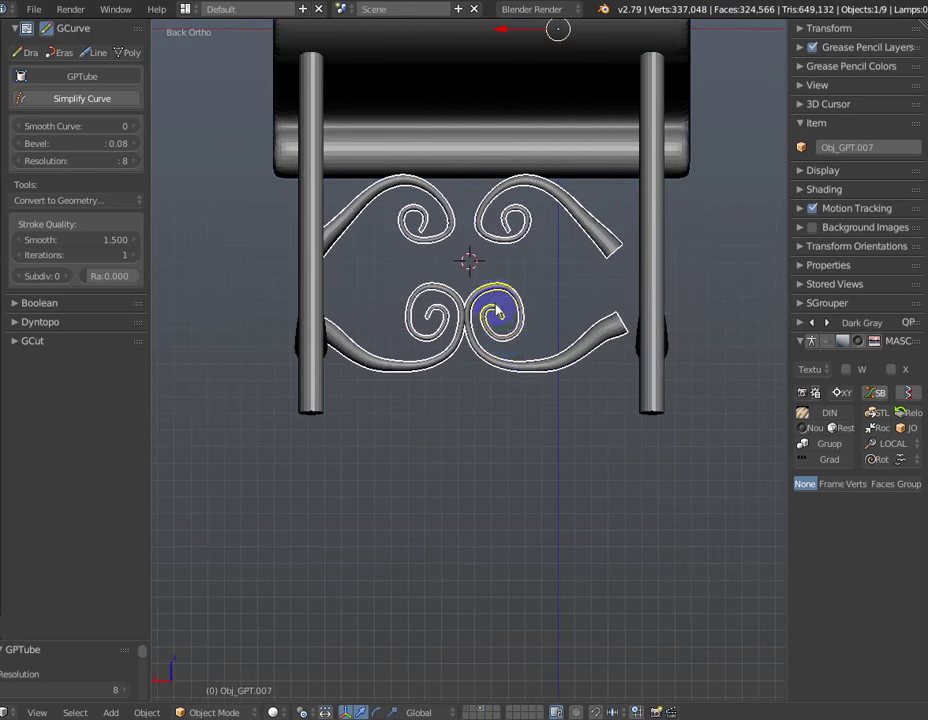
# In Right view, slide the ornament onto the legs and tilt it -6.73° to their angle.
pyautogui.moveTo(505, 142); pyautogui.dragTo(522, 42)
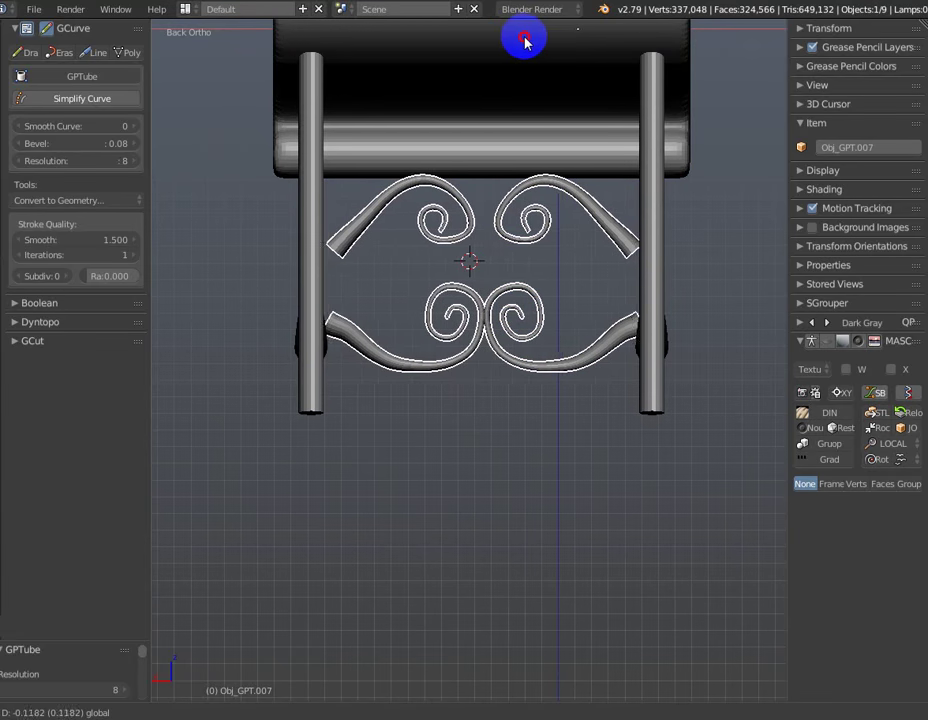
pyautogui.press('KP_3')
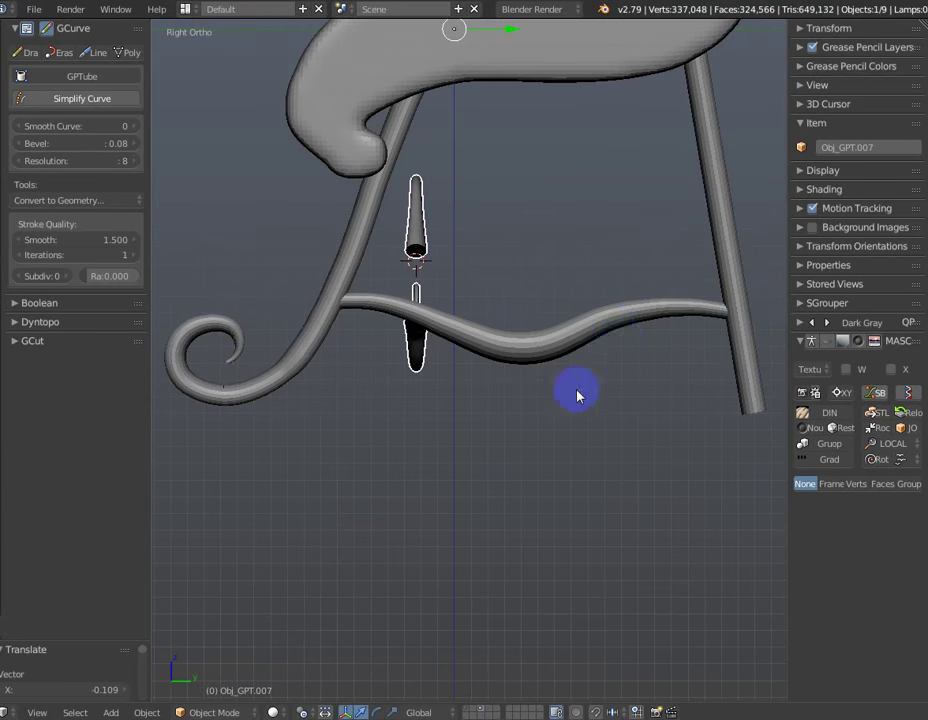
pyautogui.scroll(-3, 522, 186)
pyautogui.moveTo(522, 186); pyautogui.dragTo(704, 193)
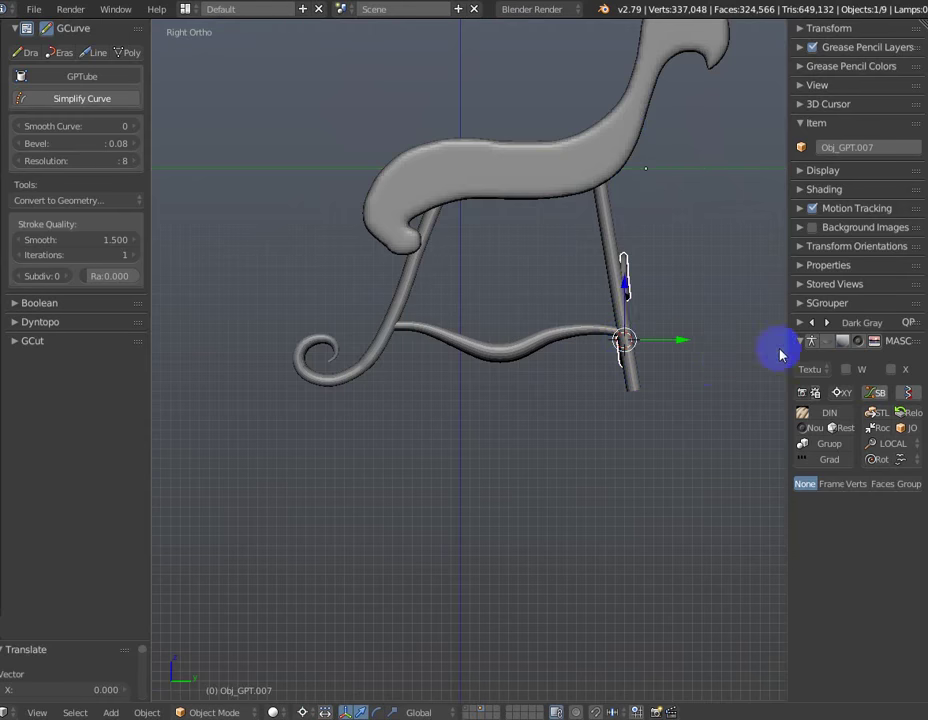
pyautogui.scroll(1, 770, 300)
pyautogui.press('r')
pyautogui.click(702, 178)
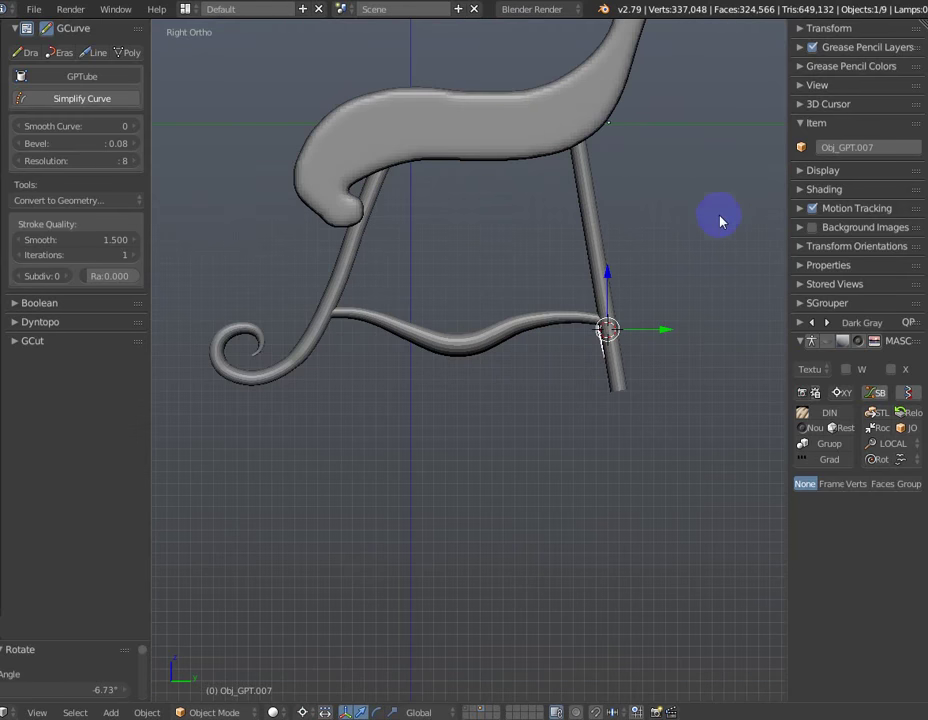
pyautogui.moveTo(717, 219)
pyautogui.mouseDown(button='middle')
pyautogui.moveTo(531, 374)
pyautogui.moveTo(528, 424)
pyautogui.mouseUp(button='middle')
pyautogui.scroll(2, 531, 374)
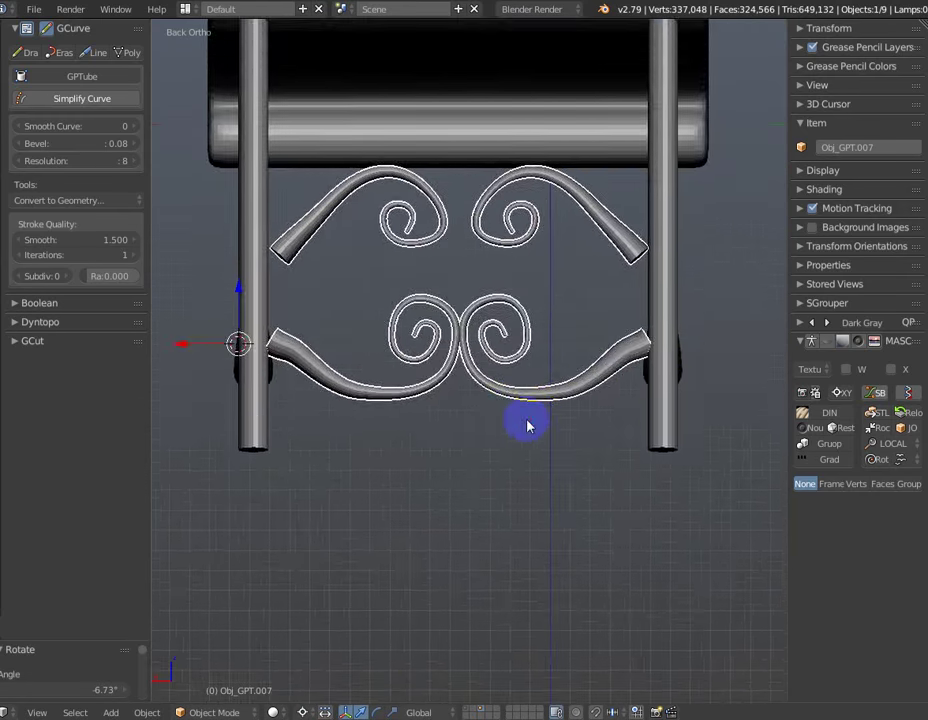
# In Edit Mode, stretch all ornament points about 1.13 along X so its ends reach the legs.
pyautogui.press('Tab')
pyautogui.press('a')
pyautogui.press('a')
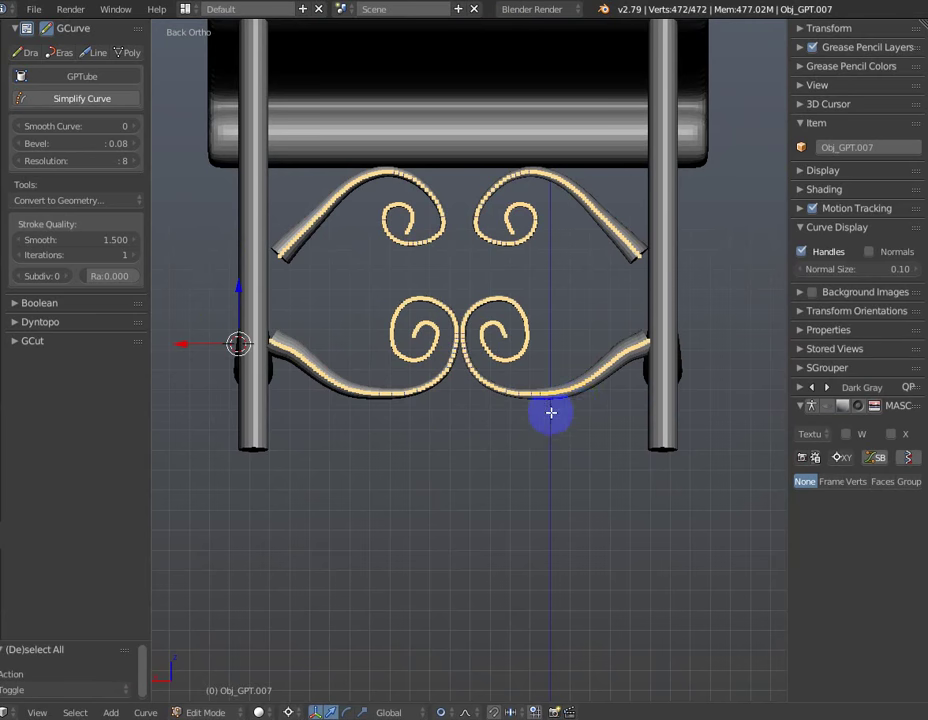
pyautogui.scroll(-1, 551, 412)
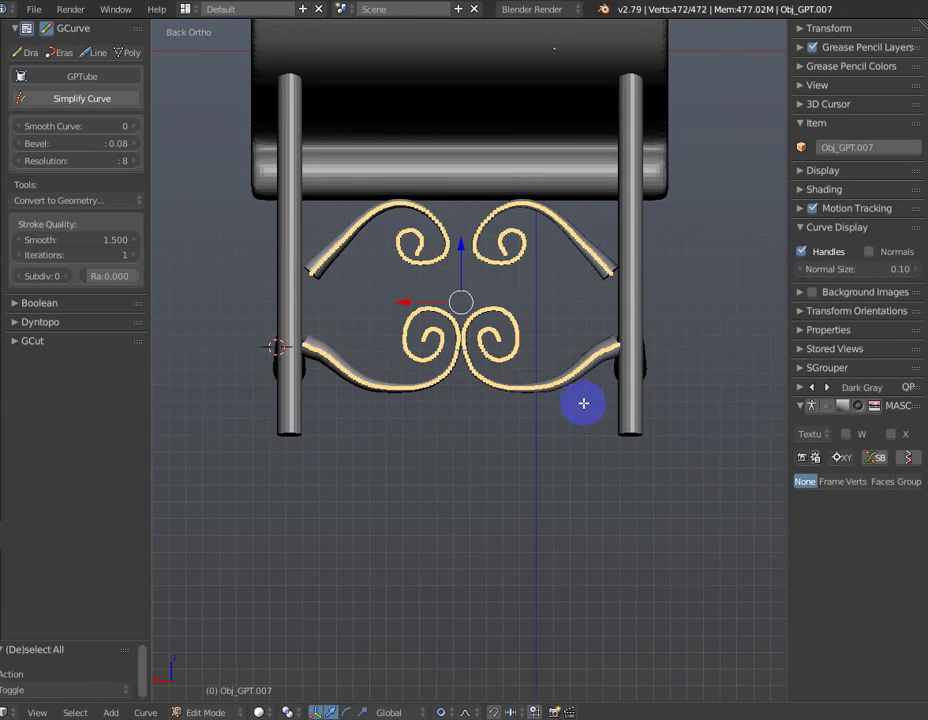
pyautogui.scroll(1, 584, 403)
pyautogui.press('s')
pyautogui.press('x')
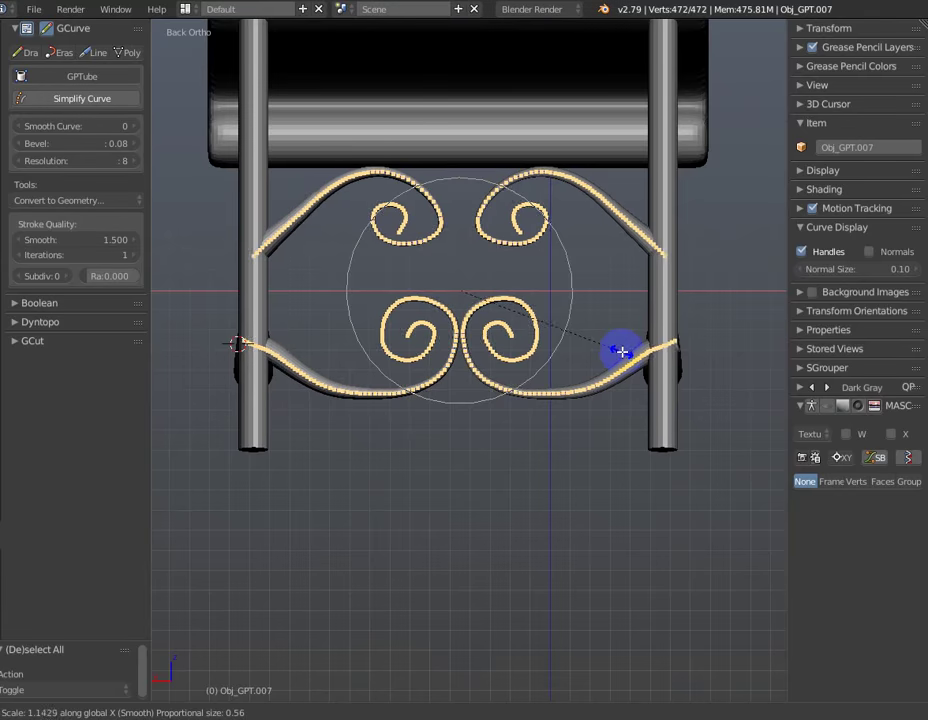
pyautogui.click(620, 351)
pyautogui.moveTo(617, 352); pyautogui.dragTo(478, 460, button='middle')
pyautogui.press('ctrl+KP_1')
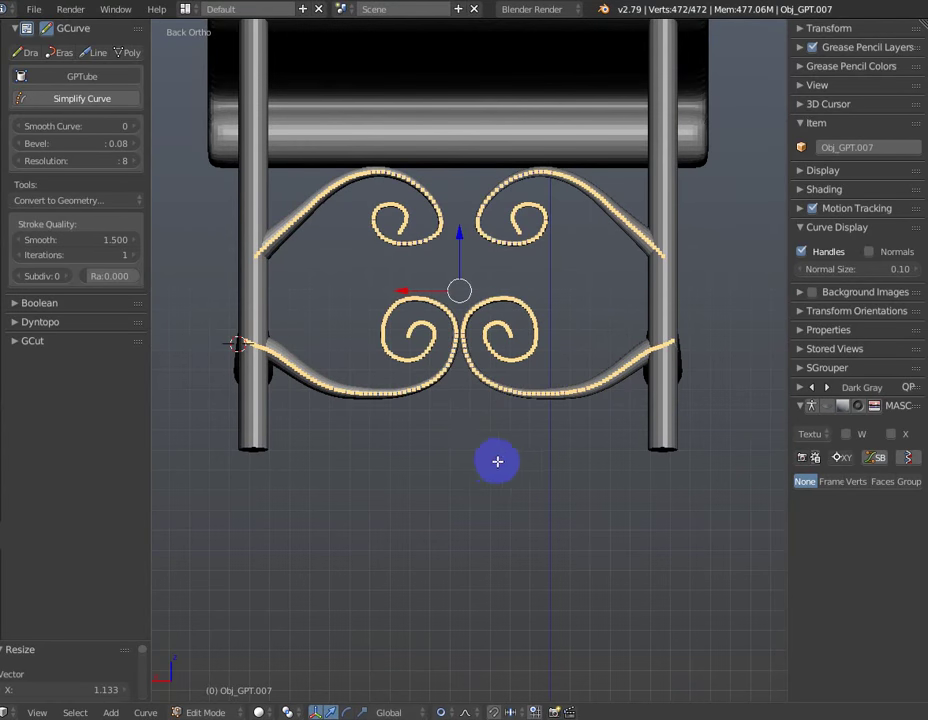
pyautogui.press('Tab')
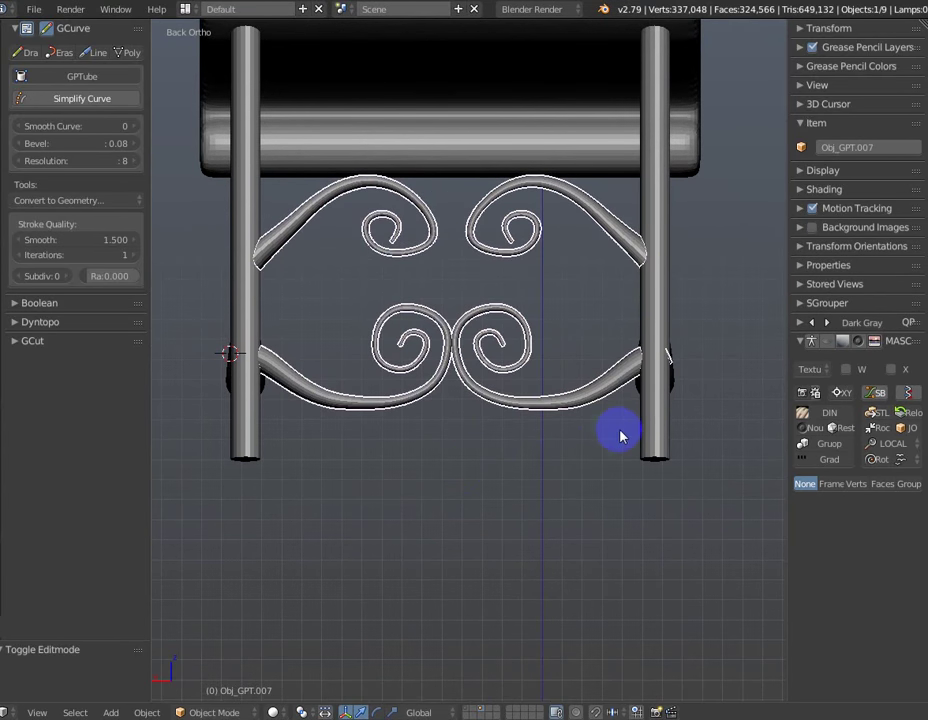
# Apply GPTube again, reducing taper Value toward 0.05 and curve smoothing to 0.
pyautogui.click(108, 76)
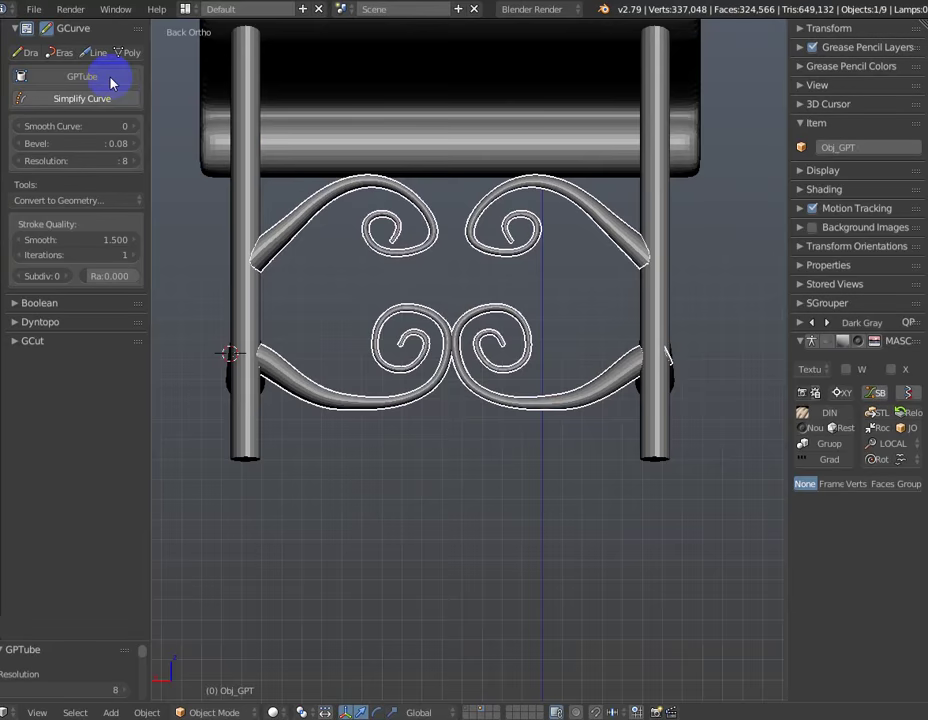
pyautogui.scroll(1, 528, 408)
pyautogui.press('F6')
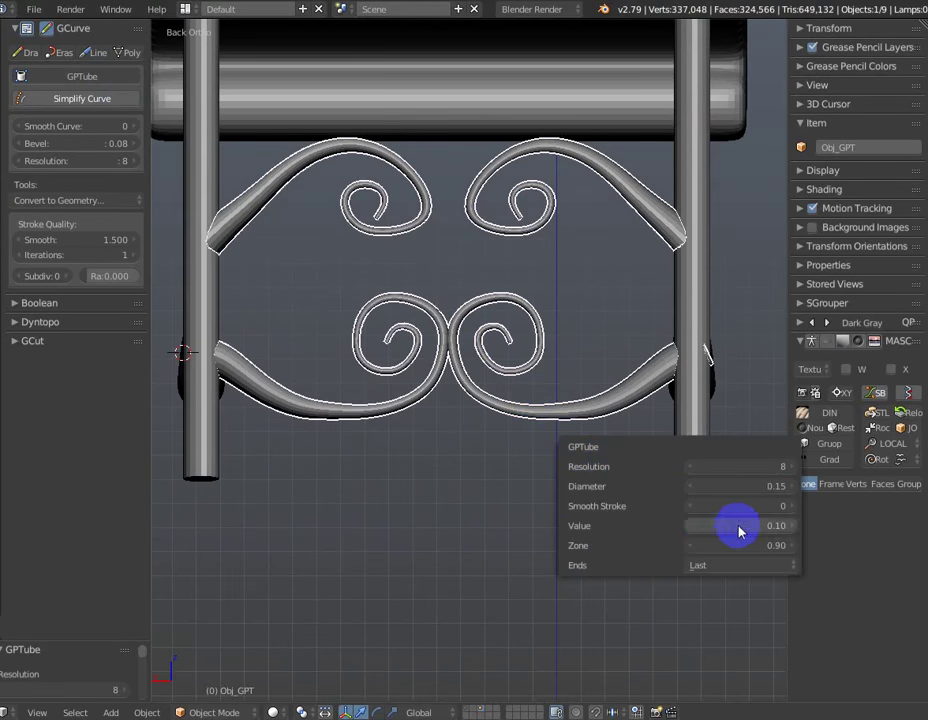
pyautogui.moveTo(723, 532)
pyautogui.mouseDown()
pyautogui.moveTo(790, 515)
pyautogui.moveTo(783, 503)
pyautogui.mouseUp()
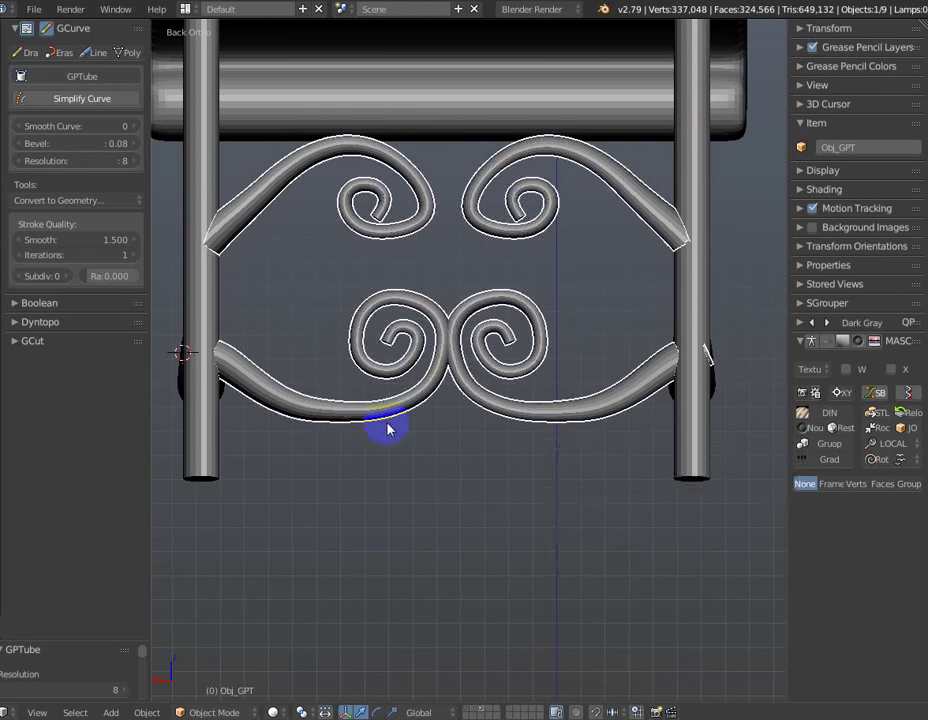
pyautogui.moveTo(122, 128); pyautogui.dragTo(147, 131)
pyautogui.moveTo(172, 133); pyautogui.dragTo(159, 192)
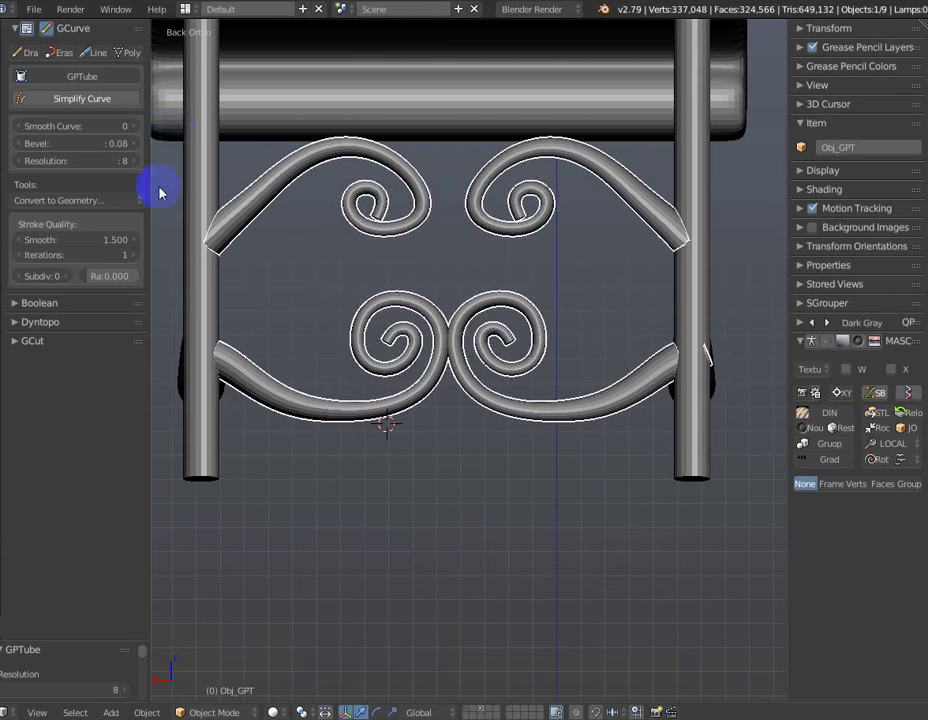
# Zoom and pan to frame the scrolls between the back legs, then begin a new stroke.
pyautogui.scroll(-3, 487, 373)
pyautogui.scroll(1, 487, 373)
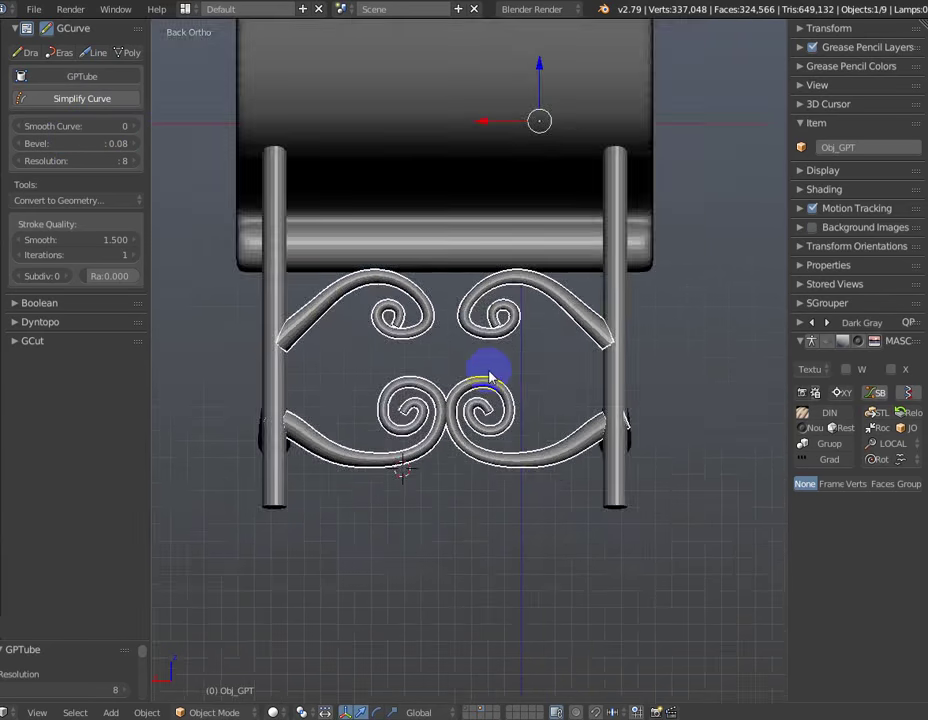
pyautogui.scroll(2, 474, 377)
pyautogui.moveTo(437, 381)
pyautogui.mouseDown(button='middle')
pyautogui.moveTo(447, 416)
pyautogui.moveTo(545, 422)
pyautogui.moveTo(452, 404)
pyautogui.mouseUp(button='middle')
pyautogui.moveTo(434, 362)
pyautogui.keyDown('shift'); pyautogui.mouseDown(button='middle')
pyautogui.moveTo(435, 389)
pyautogui.moveTo(512, 313)
pyautogui.mouseUp(button='middle'); pyautogui.keyUp('shift')
pyautogui.scroll(2, 436, 380)
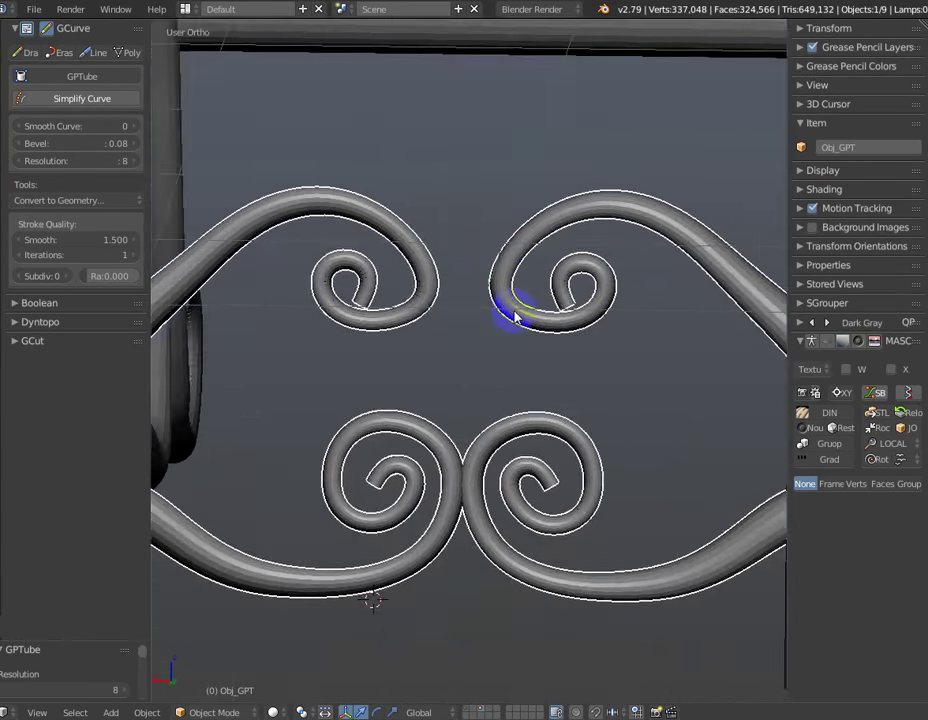
pyautogui.scroll(-3, 509, 333)
pyautogui.scroll(1, 509, 333)
pyautogui.scroll(1, 501, 325)
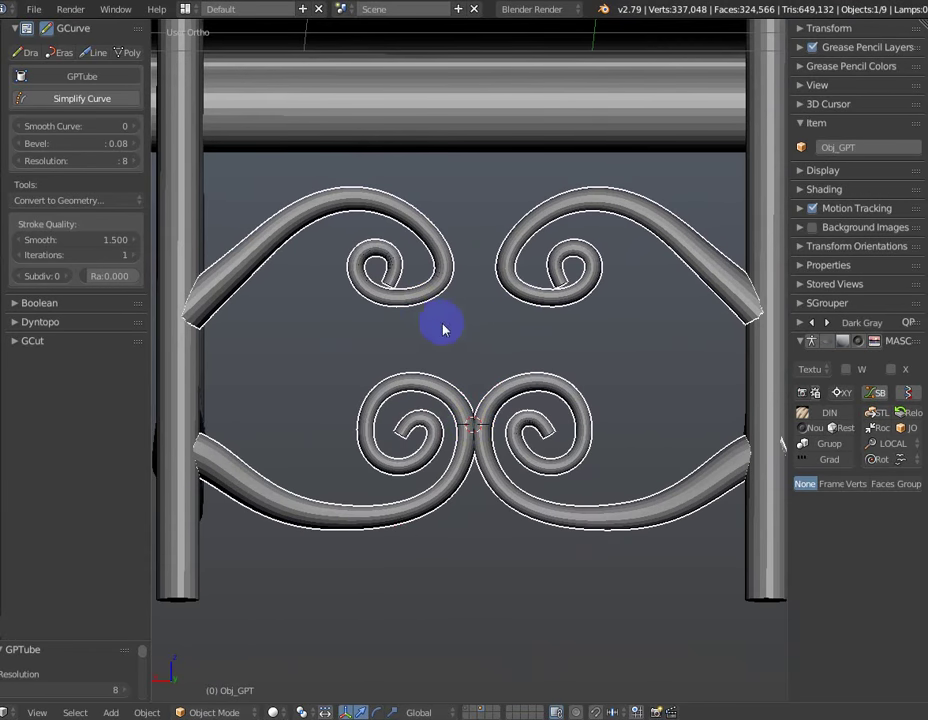
pyautogui.moveTo(425, 383)
pyautogui.mouseDown()
pyautogui.moveTo(437, 370)
pyautogui.moveTo(431, 347)
pyautogui.moveTo(393, 345)
pyautogui.moveTo(415, 332)
pyautogui.mouseUp()
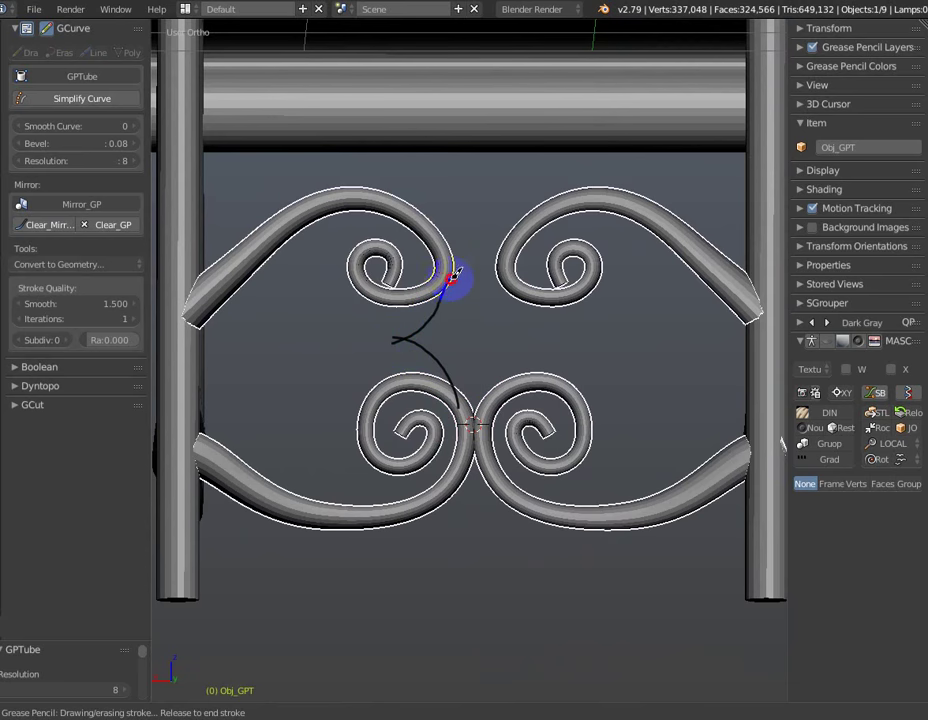
# Draw a curve linking the upper and lower scrolls and mirror it with 0 offset.
pyautogui.moveTo(481, 266); pyautogui.dragTo(484, 267)
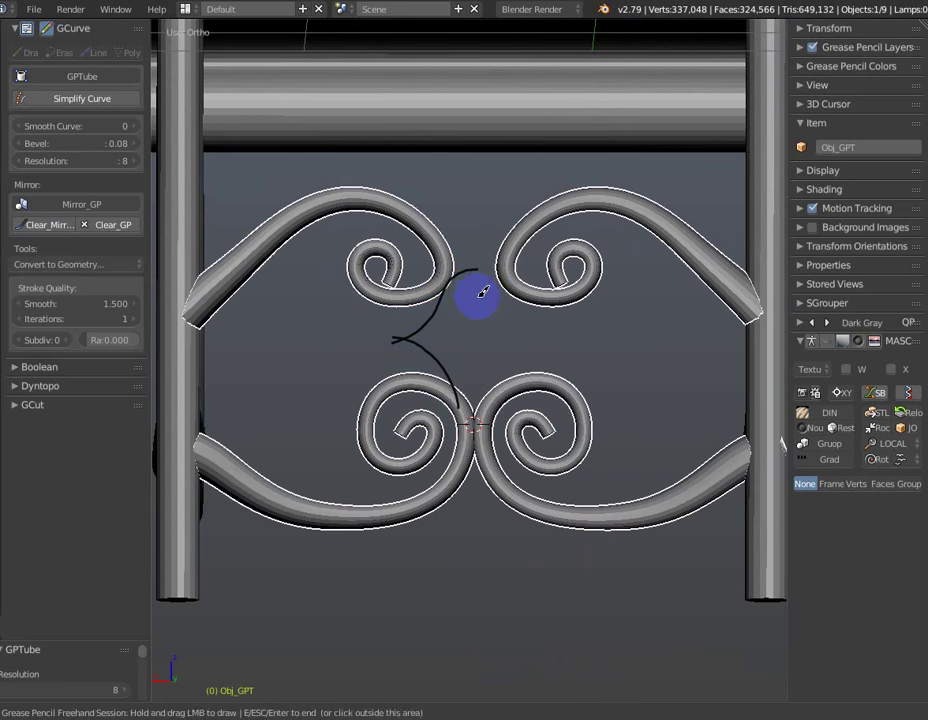
pyautogui.press('Escape')
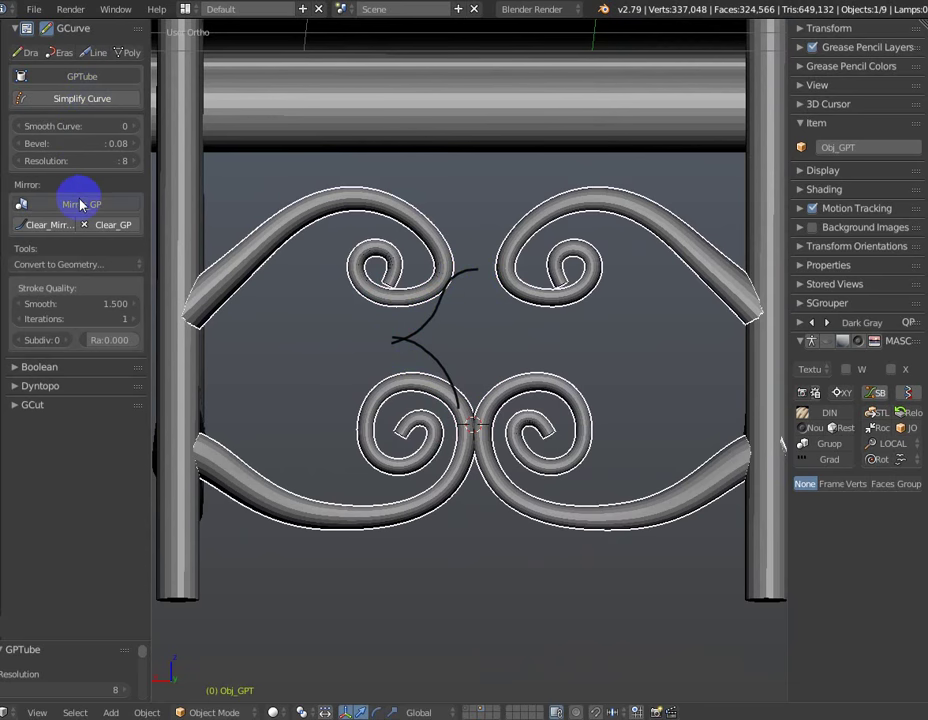
pyautogui.click(80, 205)
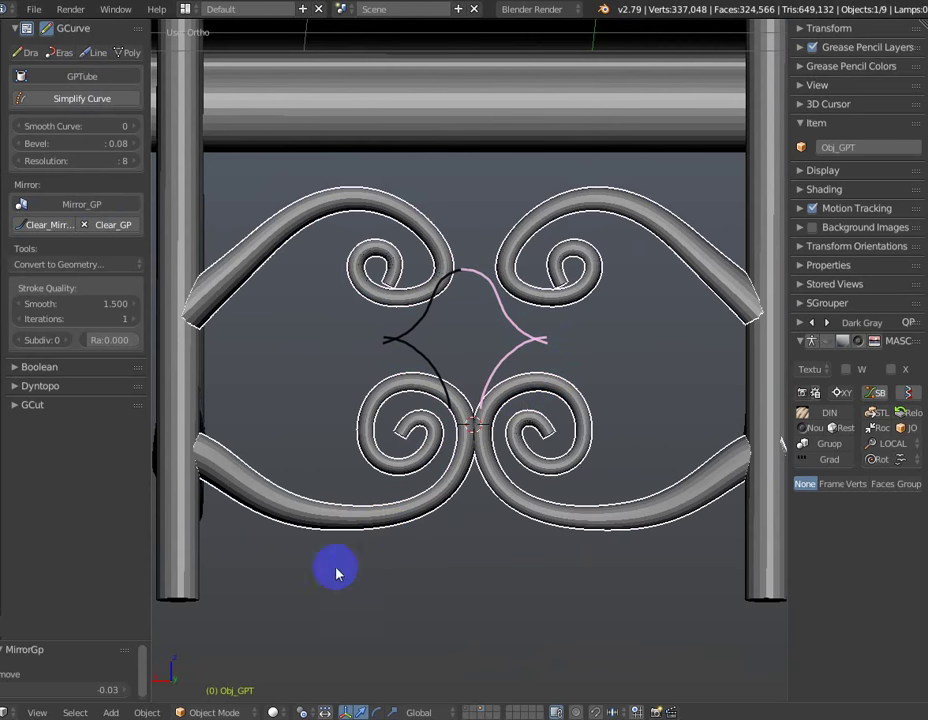
pyautogui.click(90, 688)
pyautogui.write('0')
pyautogui.press('Return')
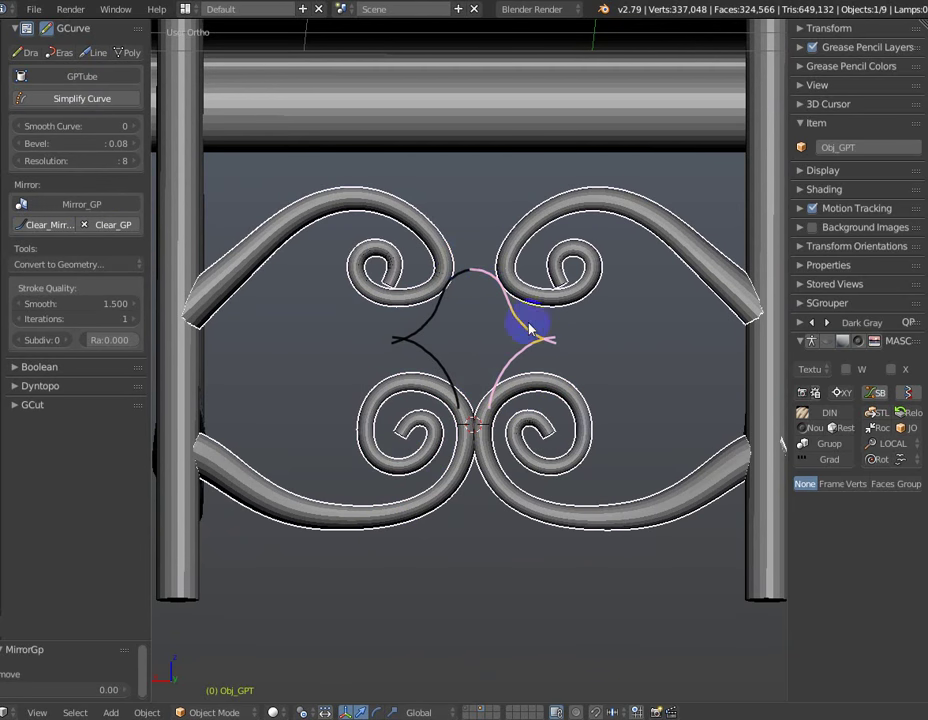
# Convert the strokes with GPTube, tapering both ends with Value 0.41.
pyautogui.press('a')
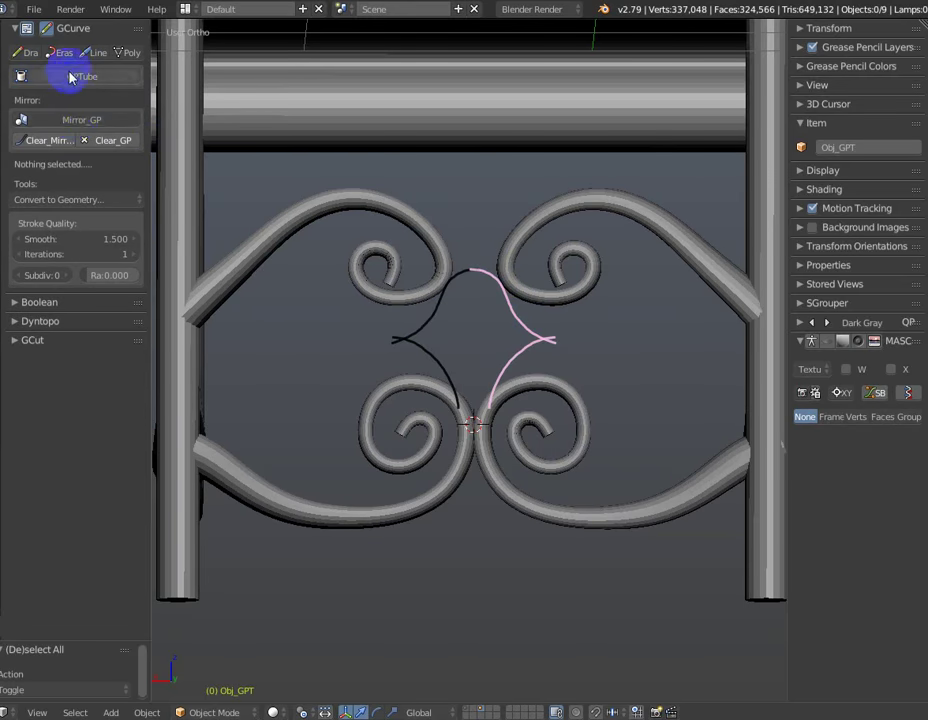
pyautogui.click(72, 78)
pyautogui.scroll(2, 519, 374)
pyautogui.press('F6')
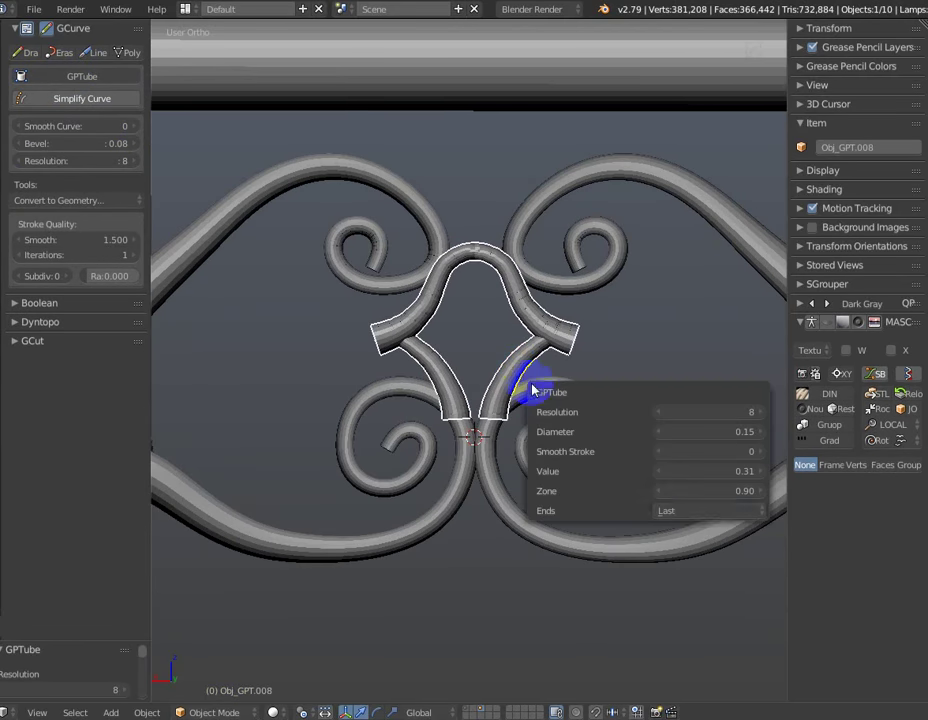
pyautogui.click(699, 517)
pyautogui.click(697, 494)
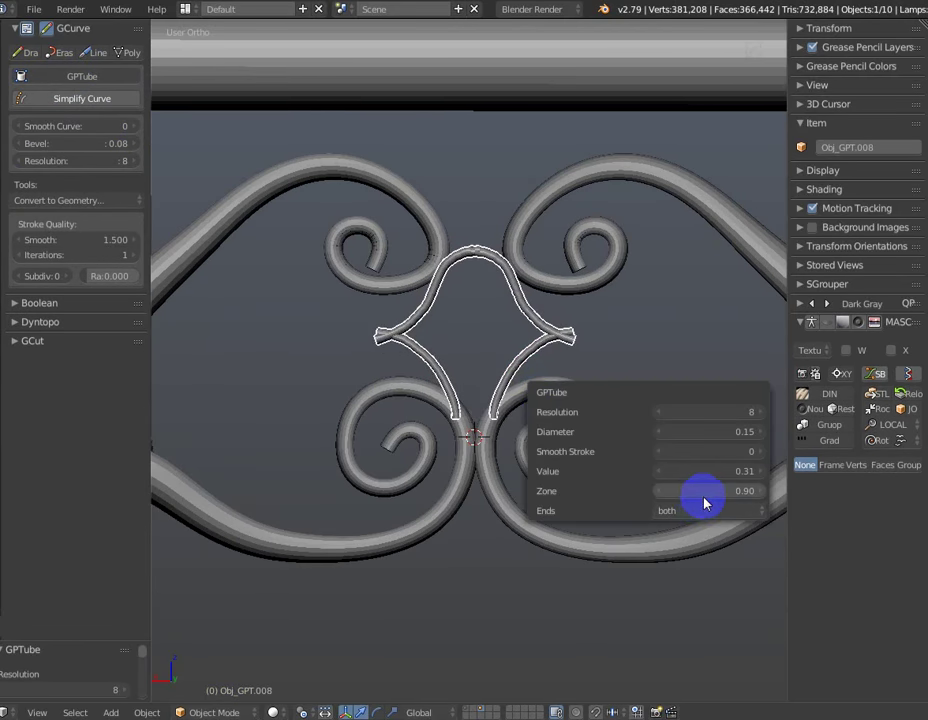
pyautogui.click(708, 471)
pyautogui.write('0.41')
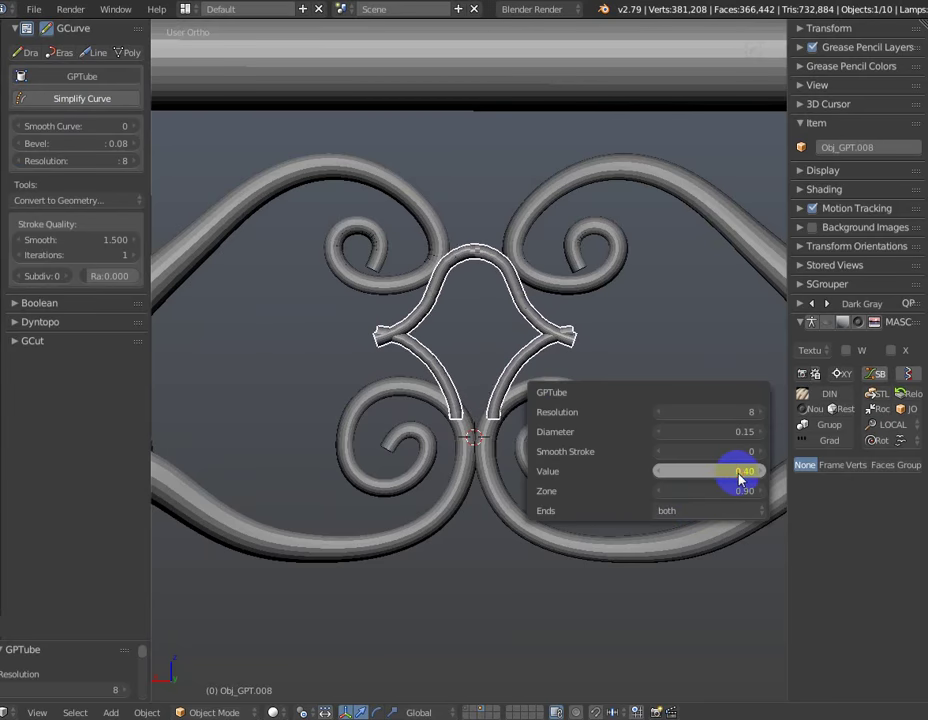
pyautogui.press('Return')
# Tune the tube to Zone 0.39, Value 0.17, Diameter 0.21 and Smooth Stroke 33.
pyautogui.moveTo(704, 493); pyautogui.dragTo(622, 495)
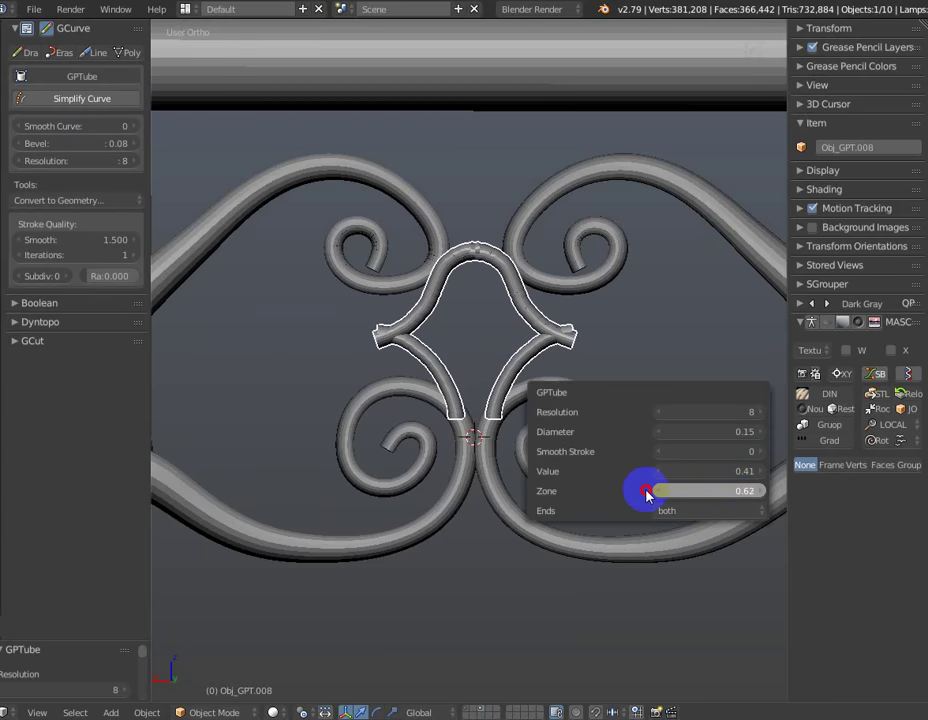
pyautogui.moveTo(704, 472); pyautogui.dragTo(674, 476)
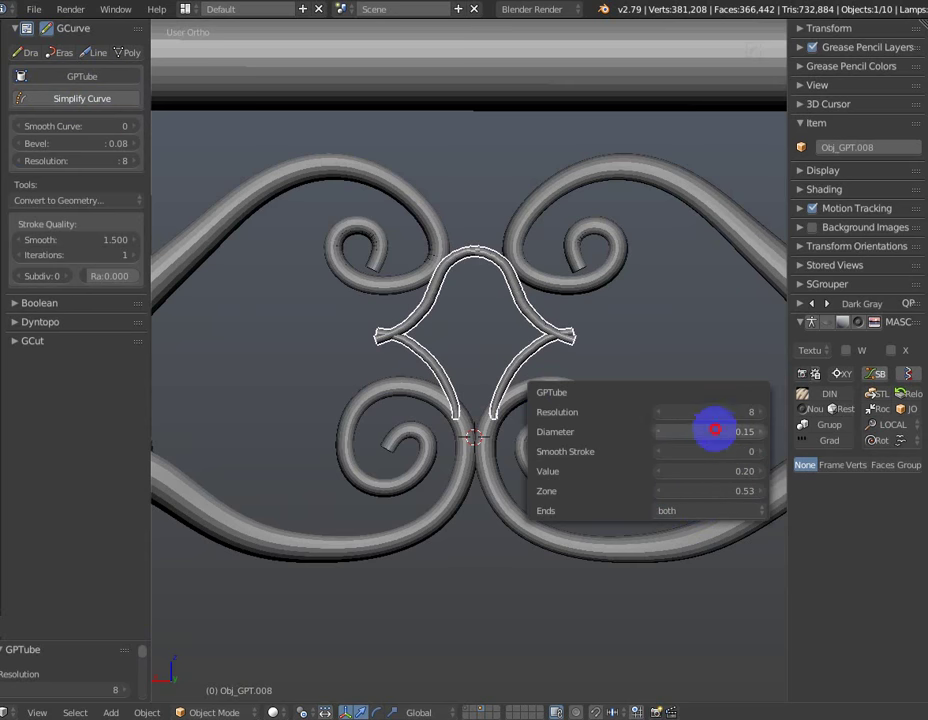
pyautogui.moveTo(714, 431); pyautogui.dragTo(768, 432)
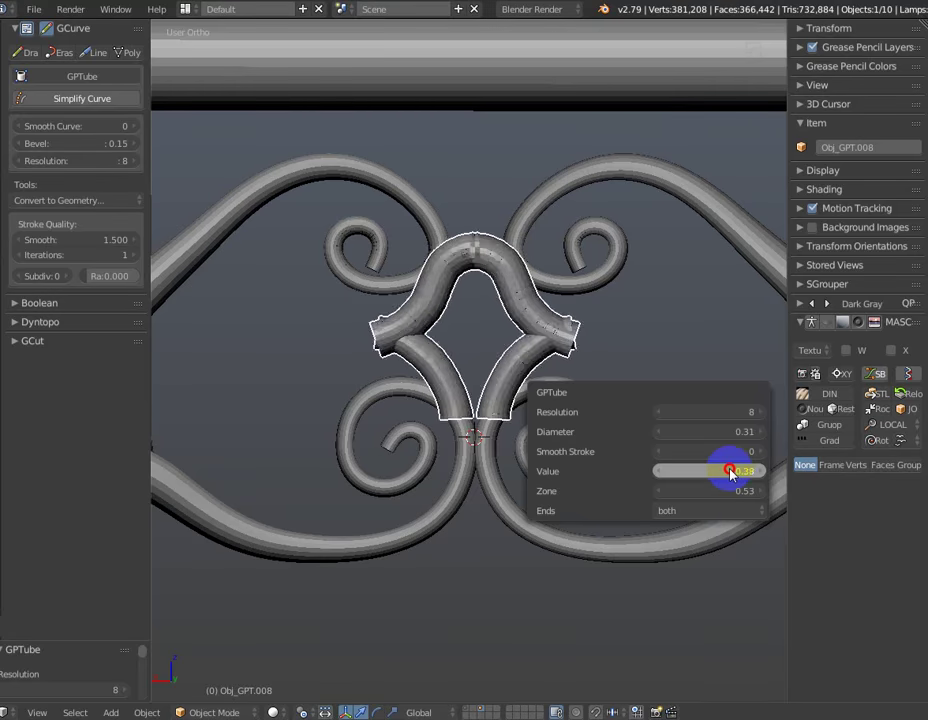
pyautogui.moveTo(727, 472)
pyautogui.mouseDown()
pyautogui.moveTo(715, 472)
pyautogui.moveTo(710, 493)
pyautogui.moveTo(690, 492)
pyautogui.mouseUp()
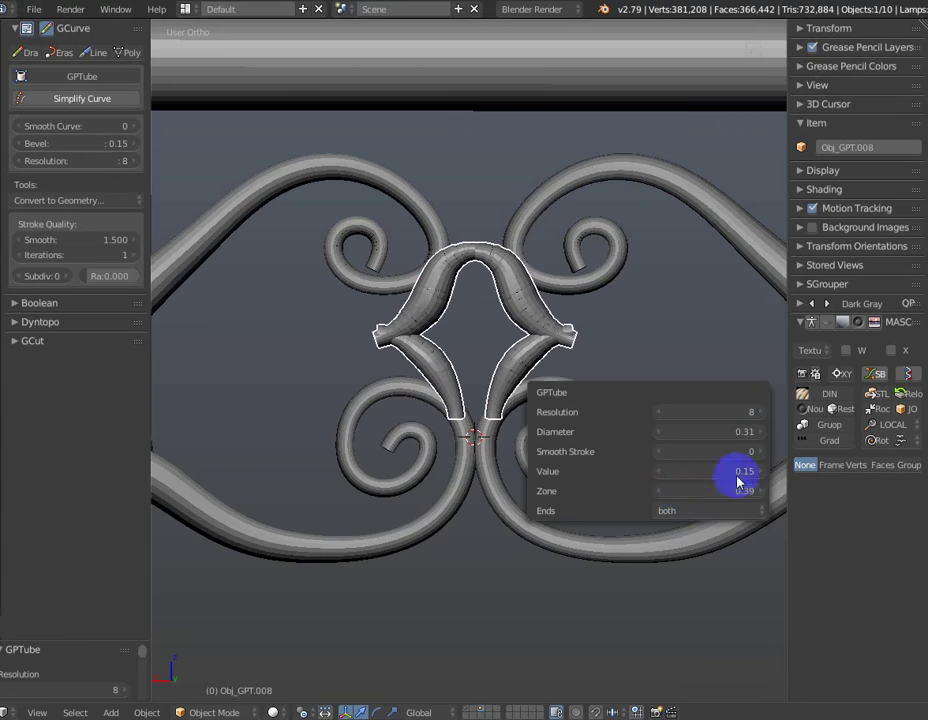
pyautogui.moveTo(718, 432); pyautogui.dragTo(700, 438)
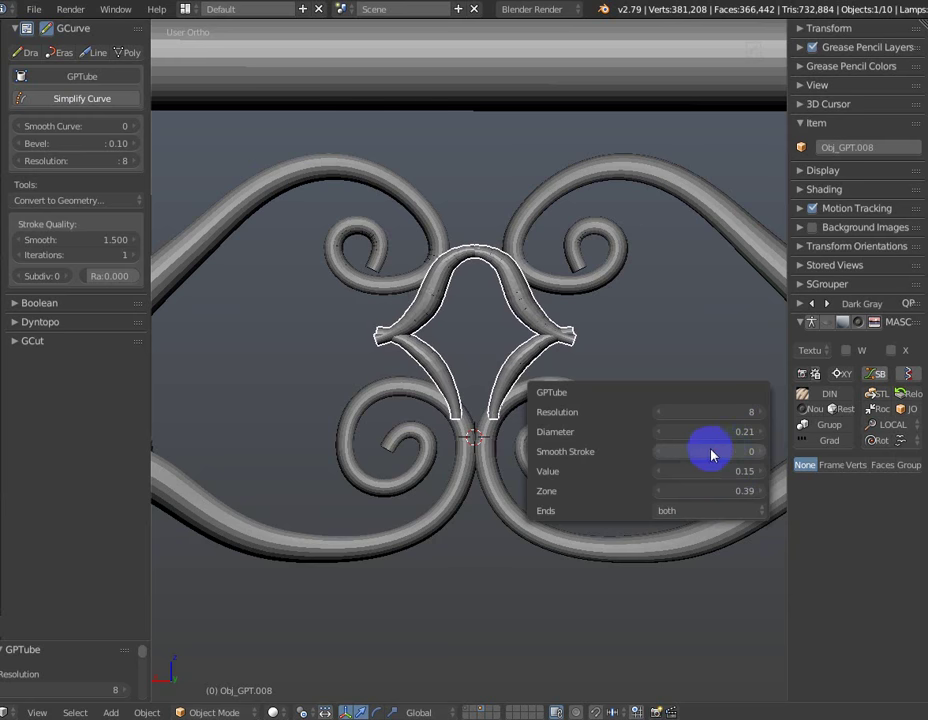
pyautogui.moveTo(740, 455); pyautogui.dragTo(711, 473)
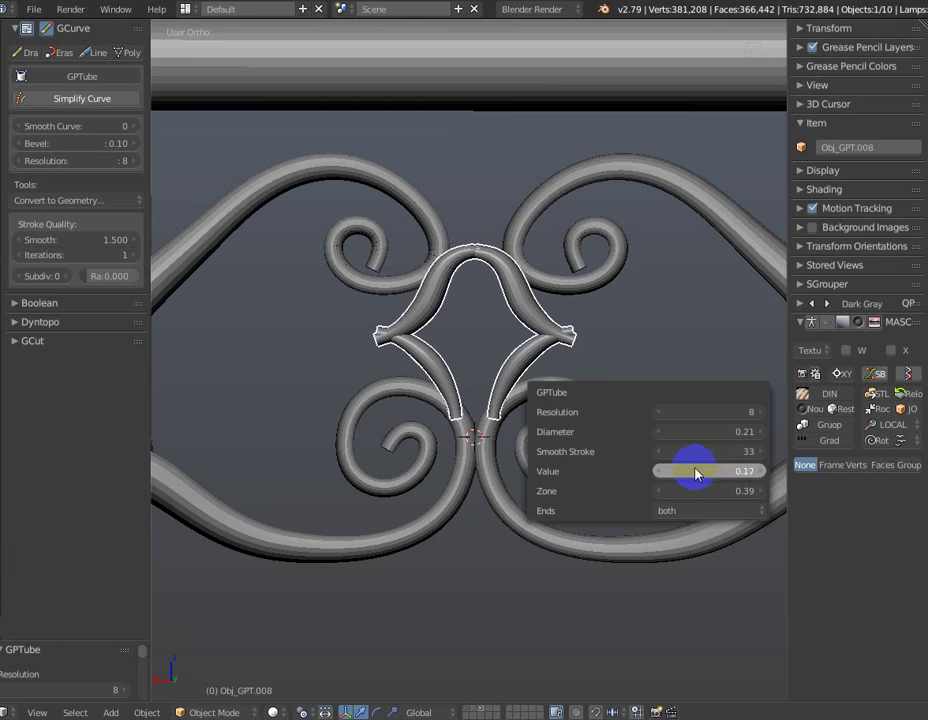
pyautogui.moveTo(711, 473)
pyautogui.mouseDown()
pyautogui.moveTo(696, 472)
pyautogui.moveTo(694, 488)
pyautogui.mouseUp()
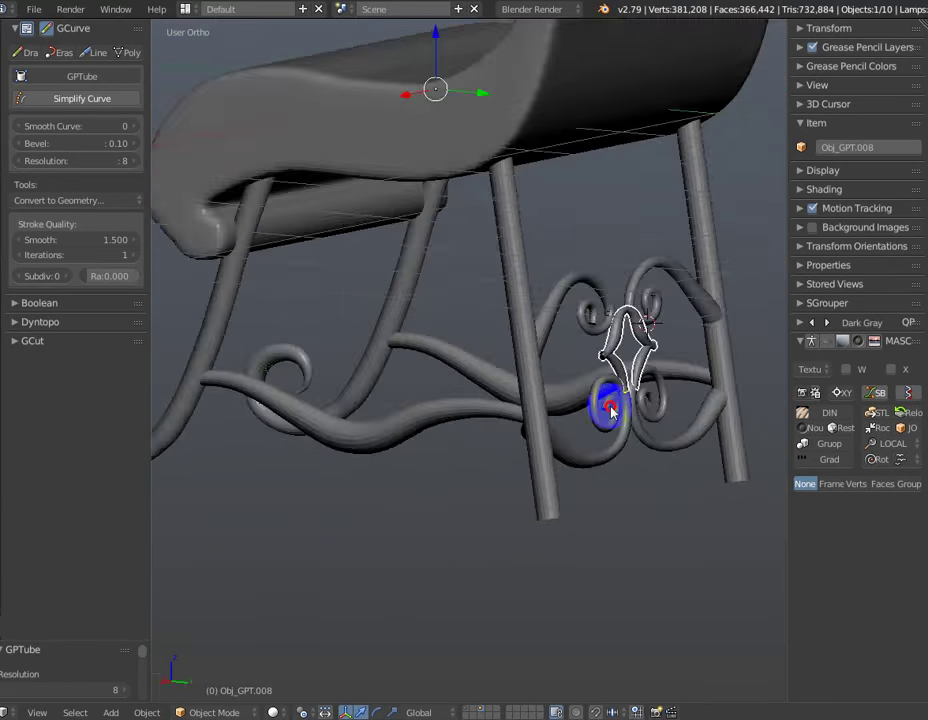
# In side wireframe view, rotate the centre ornament about the 3D cursor and shift it slightly left.
pyautogui.moveTo(460, 327); pyautogui.dragTo(654, 379, button='middle')
pyautogui.scroll(4, 668, 295)
pyautogui.press('t')
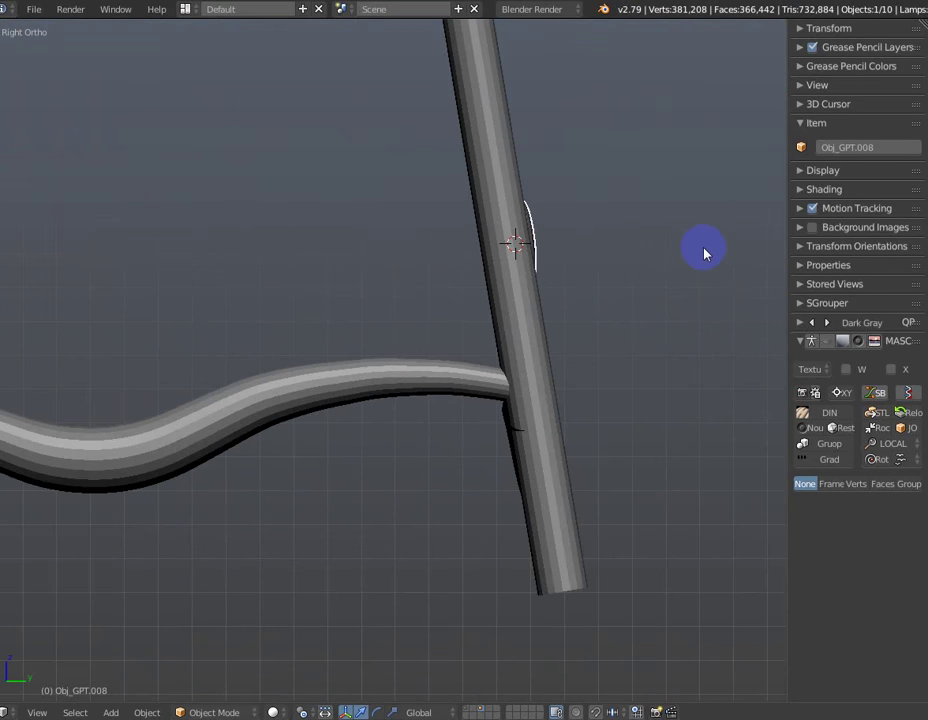
pyautogui.press('r')
pyautogui.press('Escape')
pyautogui.press('z')
pyautogui.hotkey('ctrl', 'space')
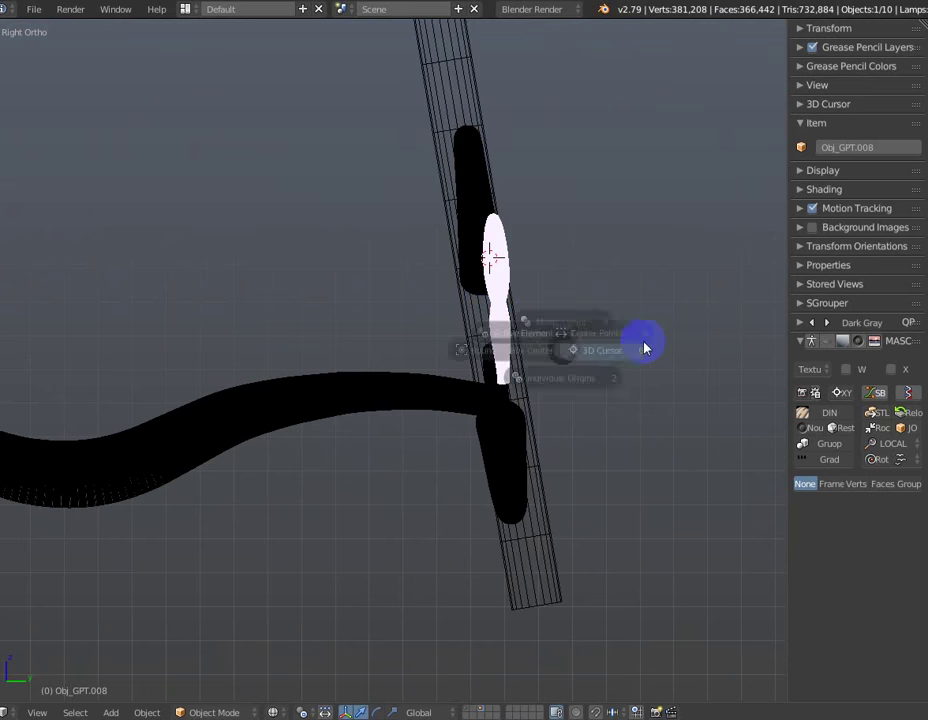
pyautogui.click(650, 340)
pyautogui.press('r')
pyautogui.press('g')
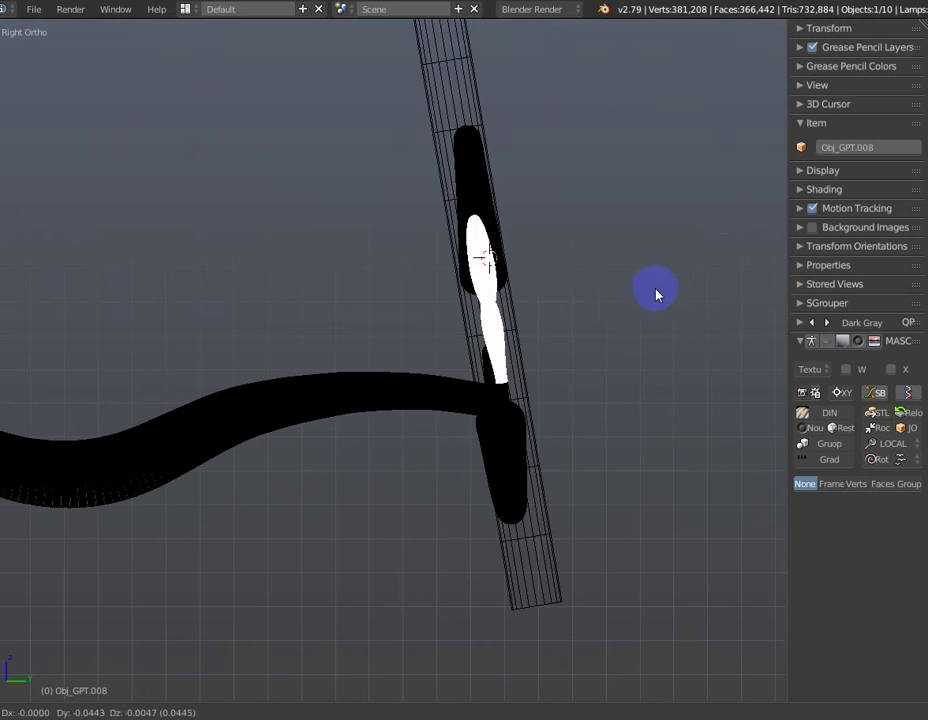
pyautogui.click(657, 298)
# Return to the back view in solid shading and orbit to inspect the ornament from an angle.
pyautogui.press('ctrl+KP_1')
pyautogui.press('z')
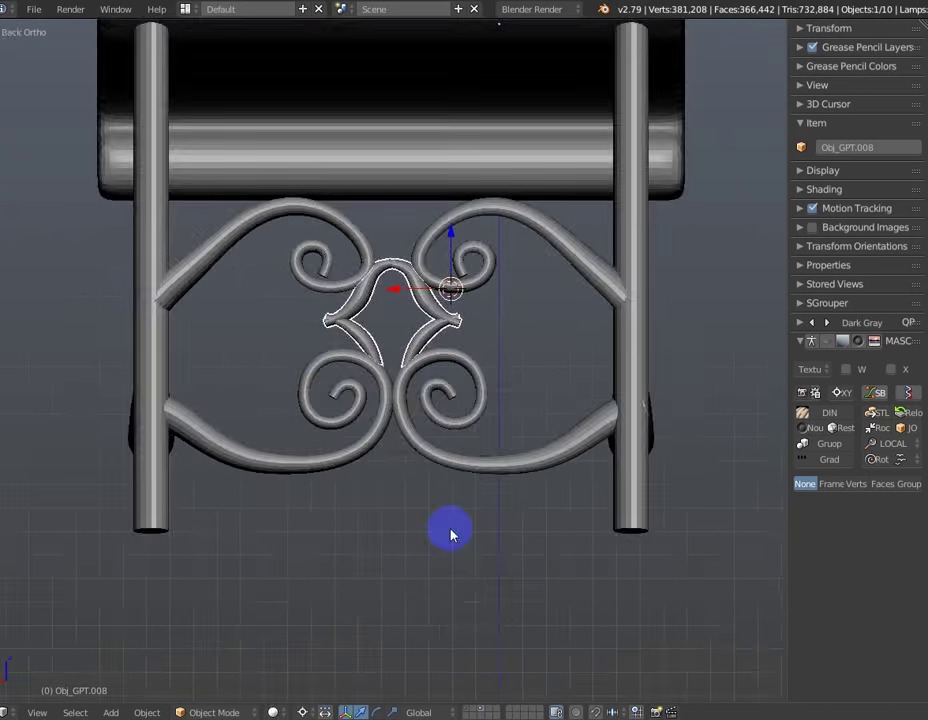
pyautogui.scroll(-3, 440, 515)
pyautogui.moveTo(373, 464)
pyautogui.mouseDown(button='middle')
pyautogui.moveTo(414, 408)
pyautogui.moveTo(606, 404)
pyautogui.mouseUp(button='middle')
pyautogui.scroll(3, 606, 404)
pyautogui.scroll(-3, 606, 404)
pyautogui.moveTo(553, 425)
pyautogui.mouseDown(button='middle')
pyautogui.moveTo(634, 441)
pyautogui.moveTo(582, 429)
pyautogui.moveTo(265, 422)
pyautogui.moveTo(582, 441)
pyautogui.moveTo(576, 429)
pyautogui.moveTo(384, 416)
pyautogui.moveTo(363, 460)
pyautogui.moveTo(356, 435)
pyautogui.moveTo(452, 451)
pyautogui.moveTo(404, 413)
pyautogui.mouseUp(button='middle')
# Zoom in on the side view, select the seat, then clear the selection.
pyautogui.scroll(2, 505, 296)
pyautogui.scroll(2, 489, 321)
pyautogui.rightClick(489, 321)
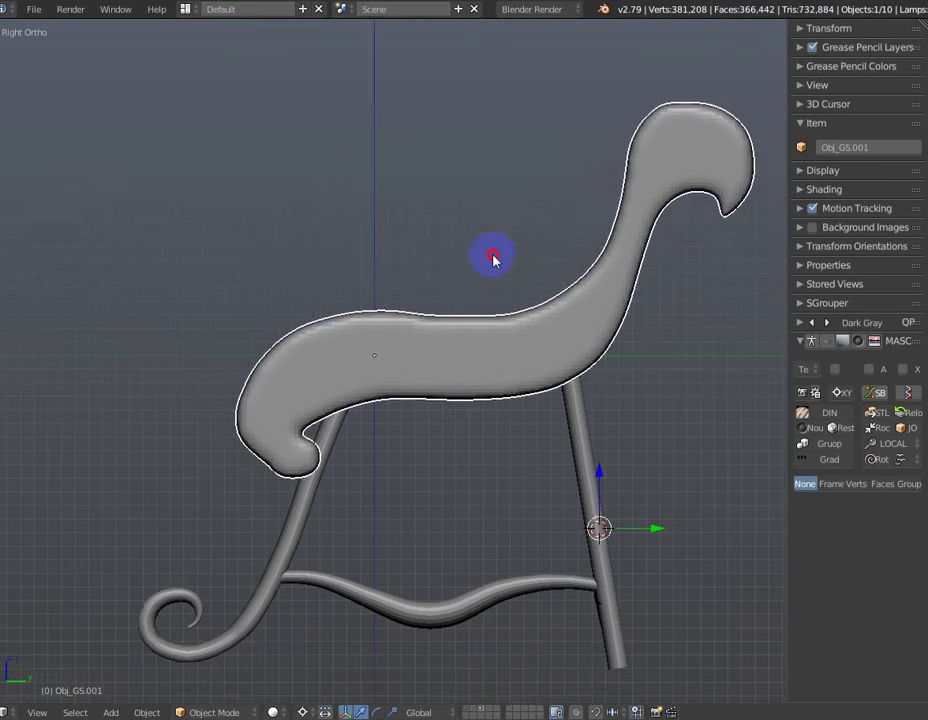
pyautogui.scroll(1, 474, 297)
pyautogui.scroll(1, 491, 285)
pyautogui.press('a')
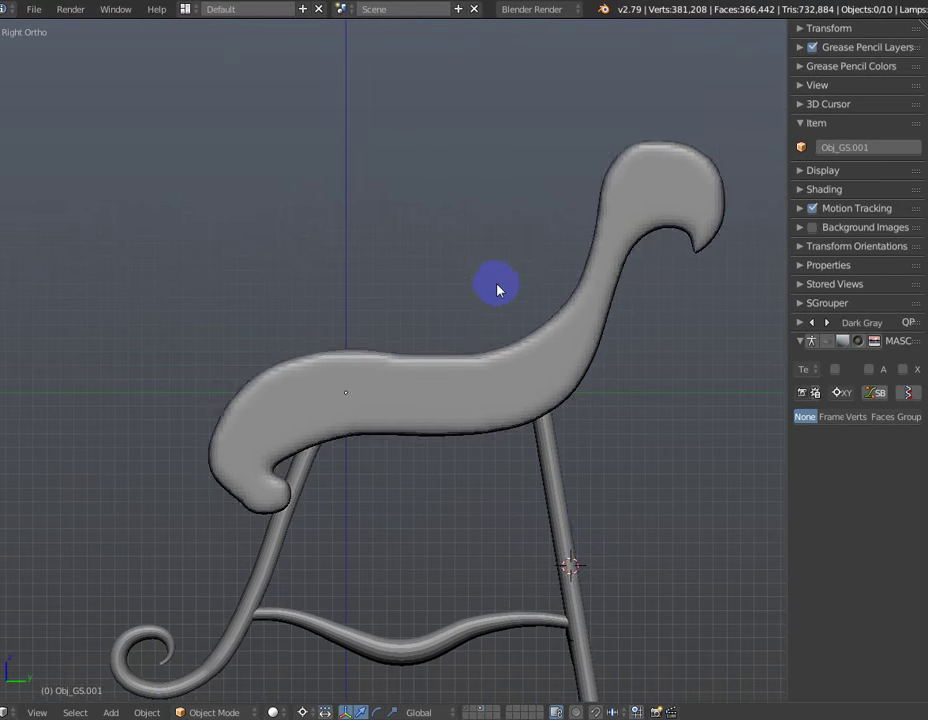
# Sketch a grease pencil scroll arcing over the seat with an inner curl at the front.
pyautogui.press('d')
pyautogui.click(610, 312)
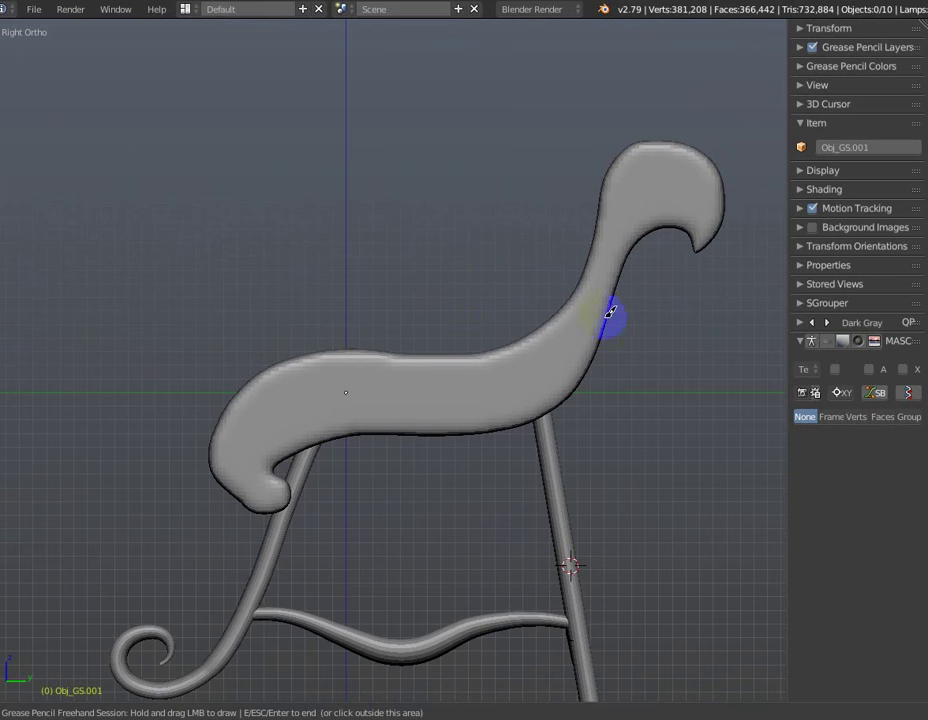
pyautogui.moveTo(591, 308); pyautogui.dragTo(569, 275)
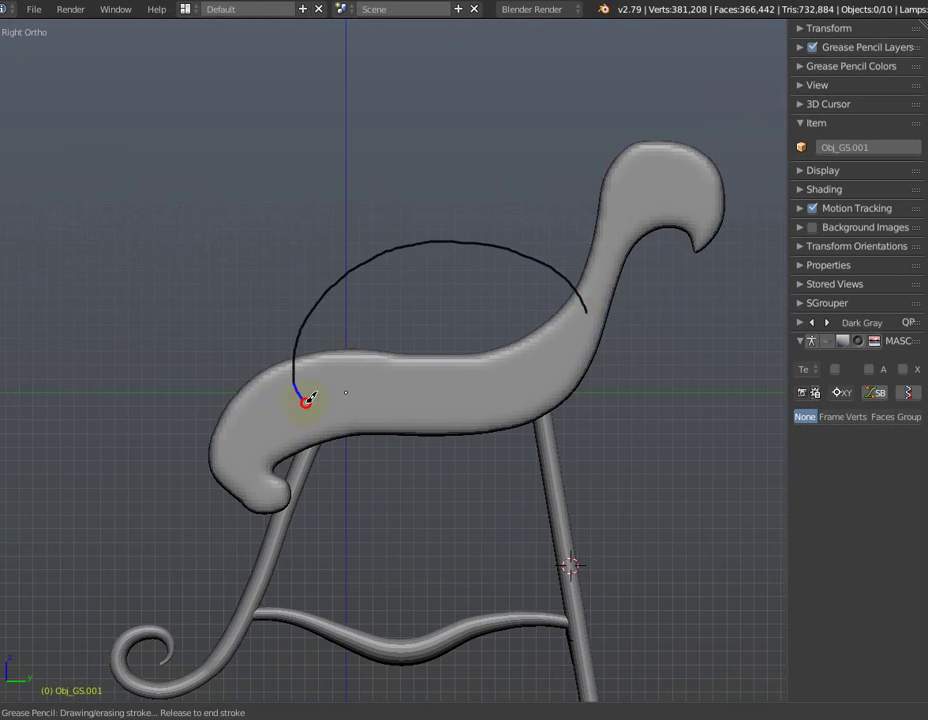
pyautogui.moveTo(383, 318); pyautogui.dragTo(389, 318)
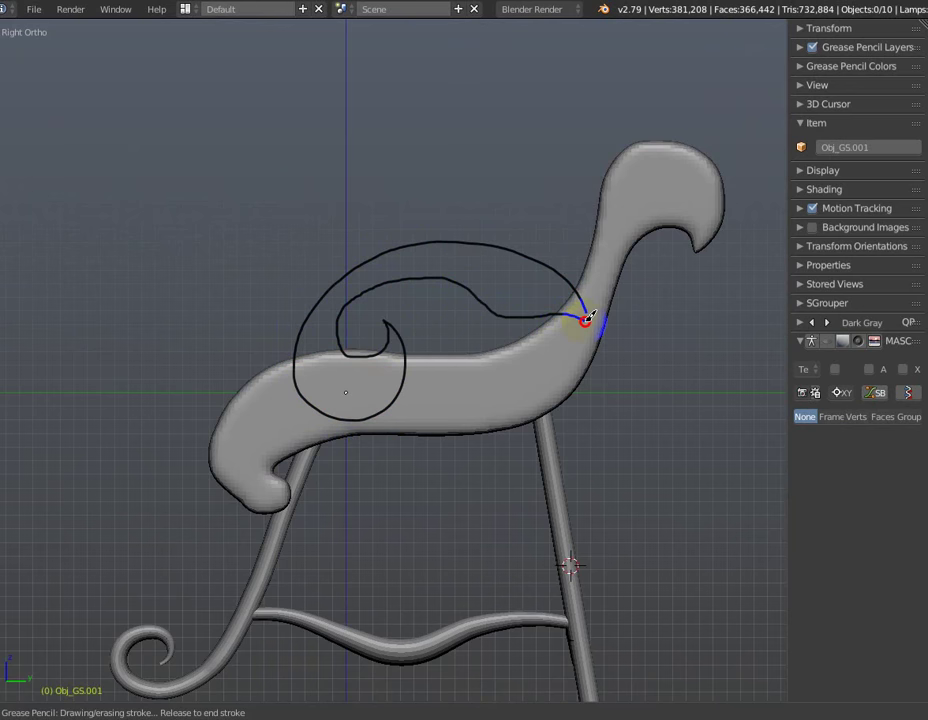
pyautogui.moveTo(588, 318); pyautogui.dragTo(583, 320)
pyautogui.press('Escape')
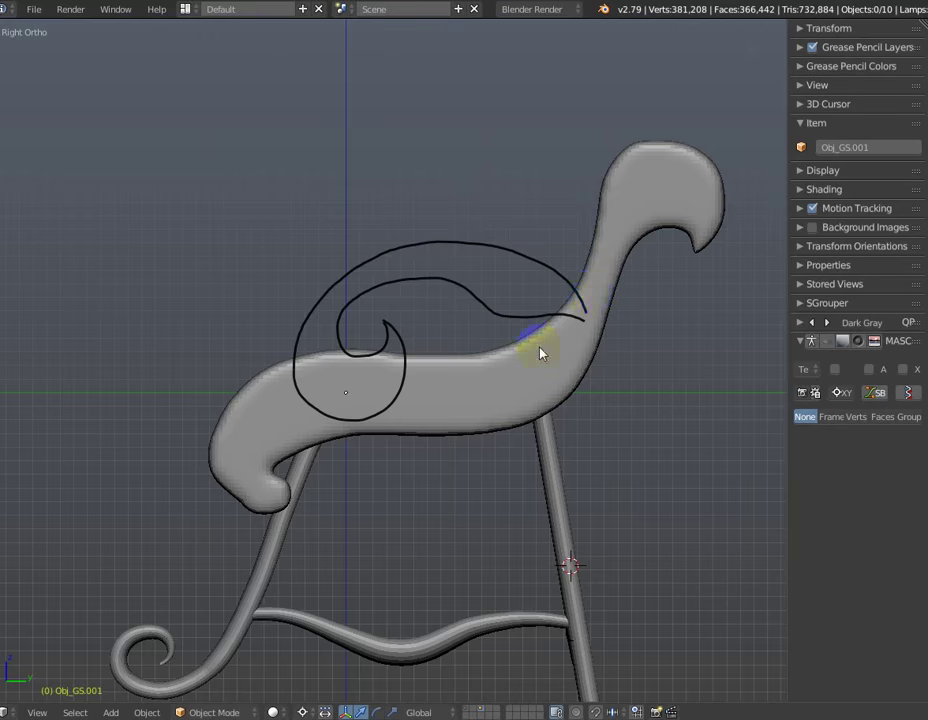
# Add a touch-up stroke to the scroll's end at the seat back.
pyautogui.scroll(-1, 543, 352)
pyautogui.scroll(2, 582, 325)
pyautogui.scroll(1, 540, 352)
pyautogui.scroll(1, 540, 352)
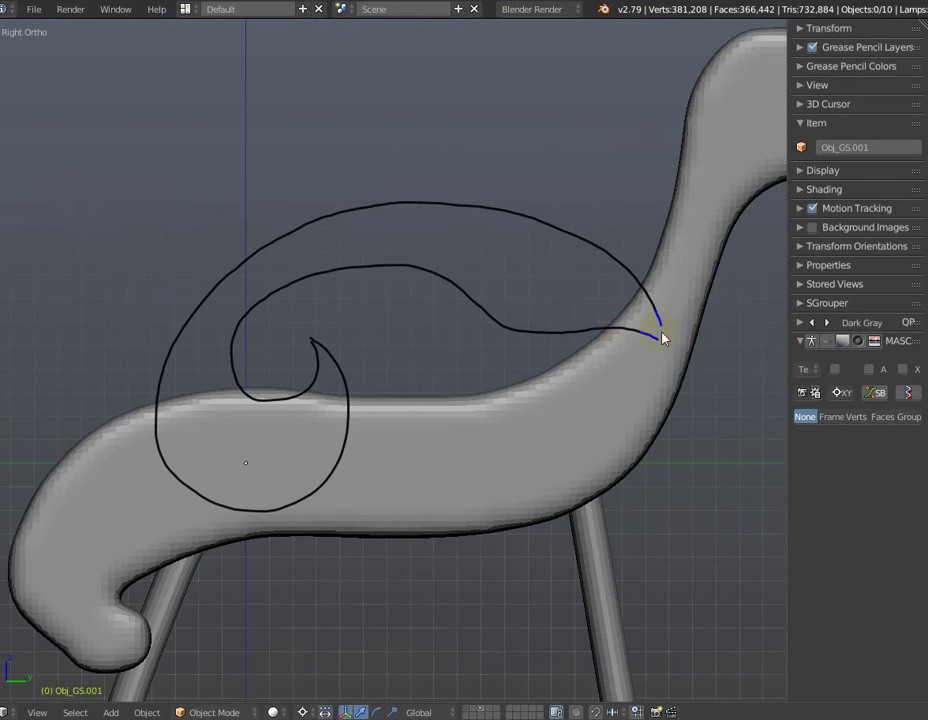
pyautogui.moveTo(648, 303); pyautogui.dragTo(660, 330)
pyautogui.scroll(-5, 555, 400)
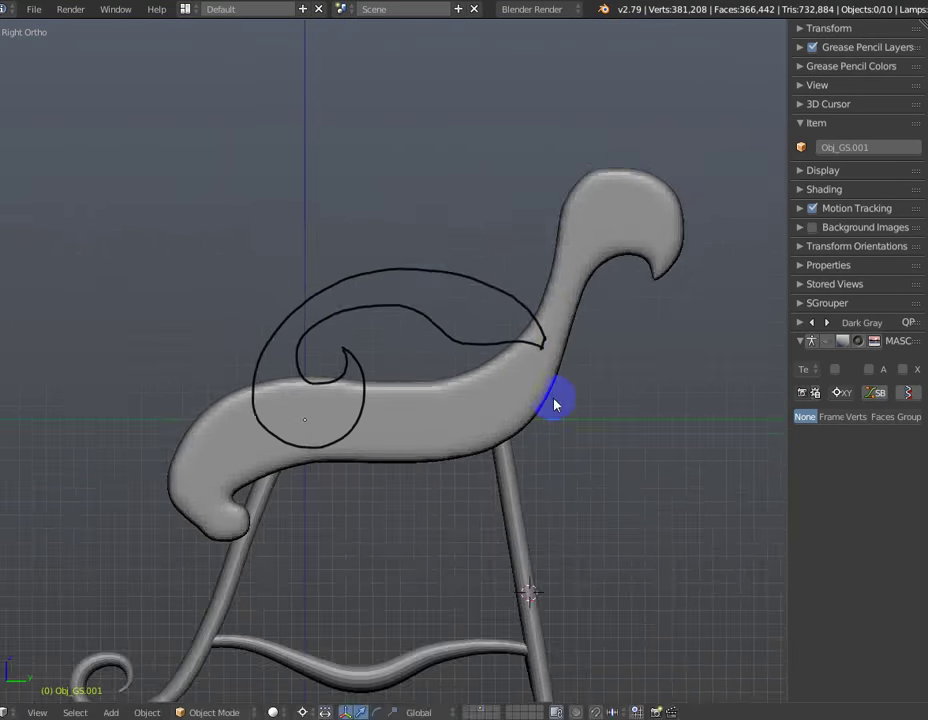
pyautogui.scroll(3, 464, 370)
# Convert the scroll stroke into a solid mesh with GPShaper from the GCut panel.
pyautogui.click(4, 40)
pyautogui.scroll(-1, 331, 221)
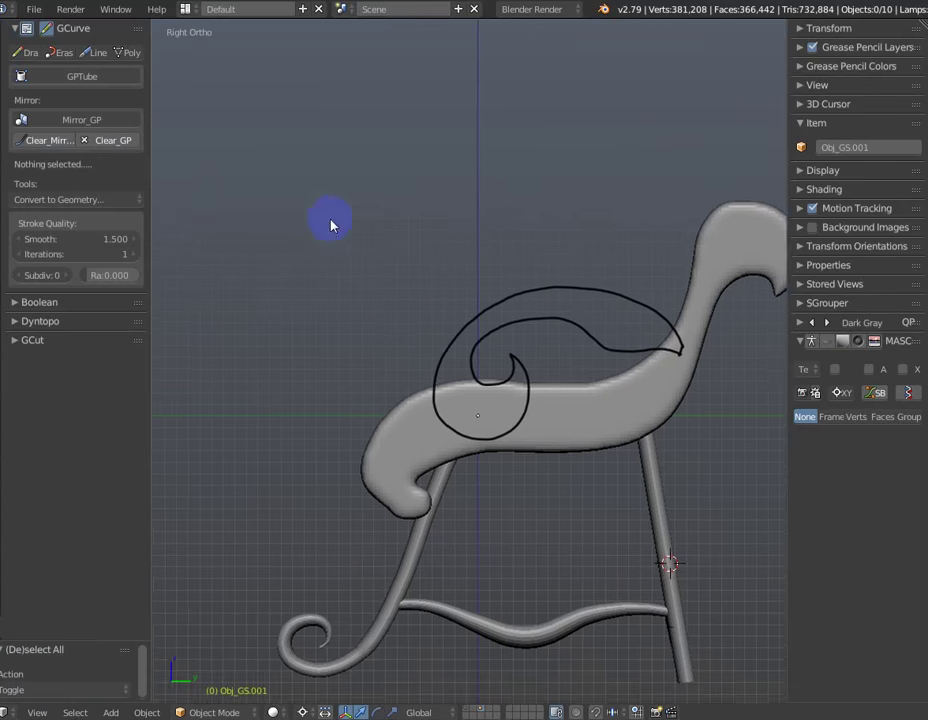
pyautogui.scroll(1, 325, 277)
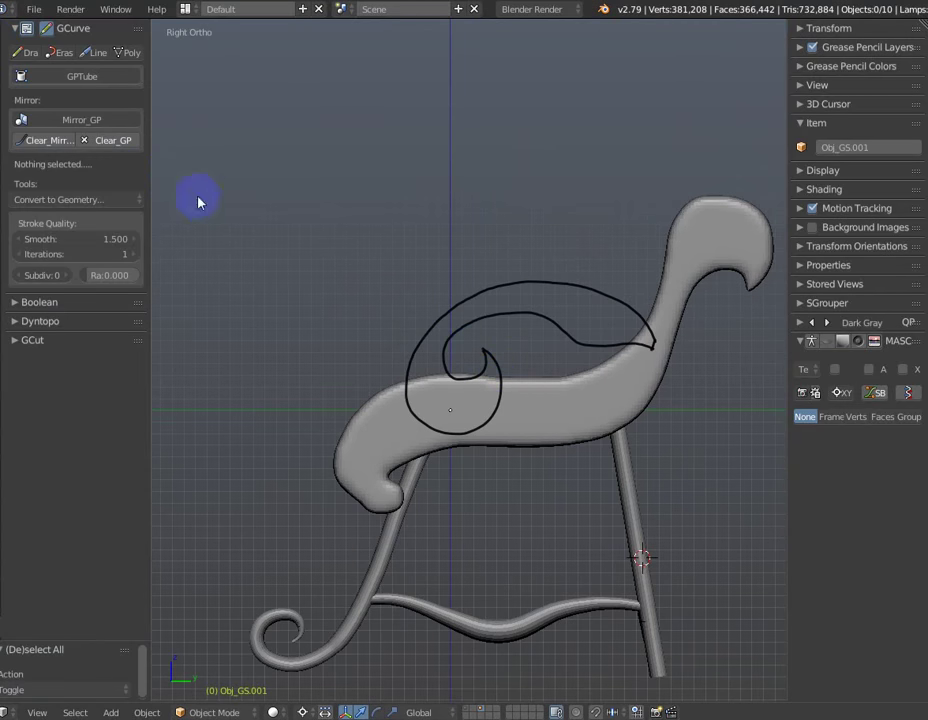
pyautogui.keyDown('ctrl'); pyautogui.click(84, 338); pyautogui.keyUp('ctrl')
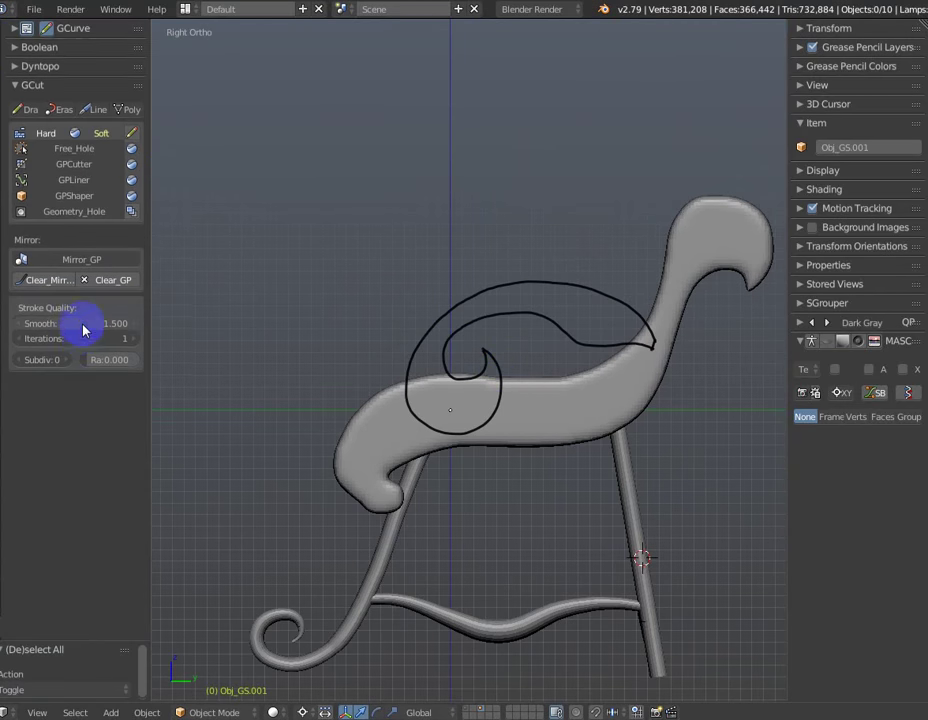
pyautogui.click(78, 200)
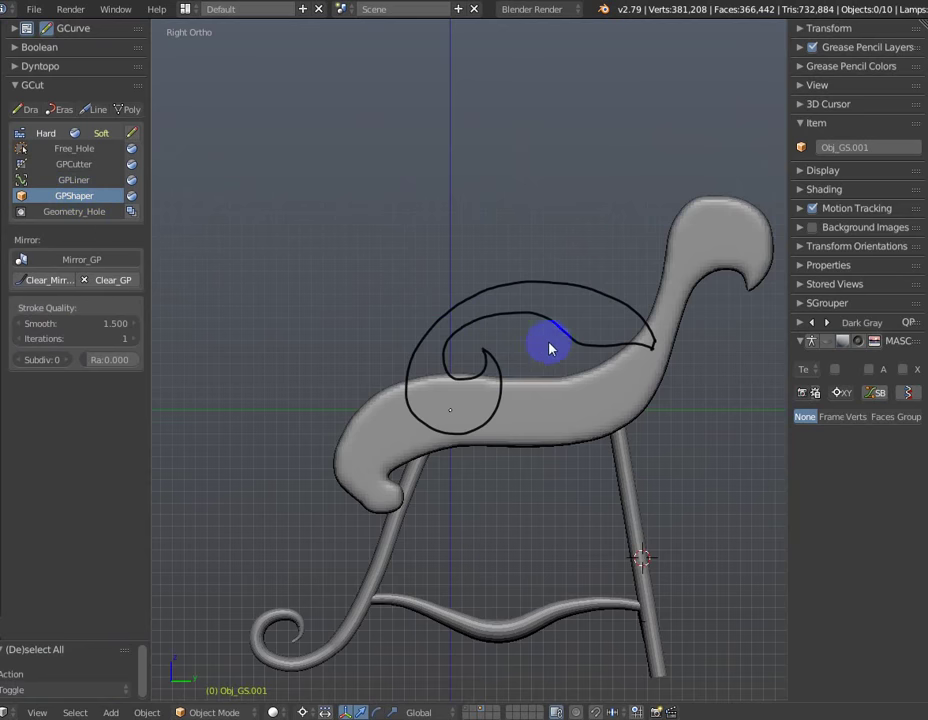
pyautogui.click(80, 200)
pyautogui.click(507, 347)
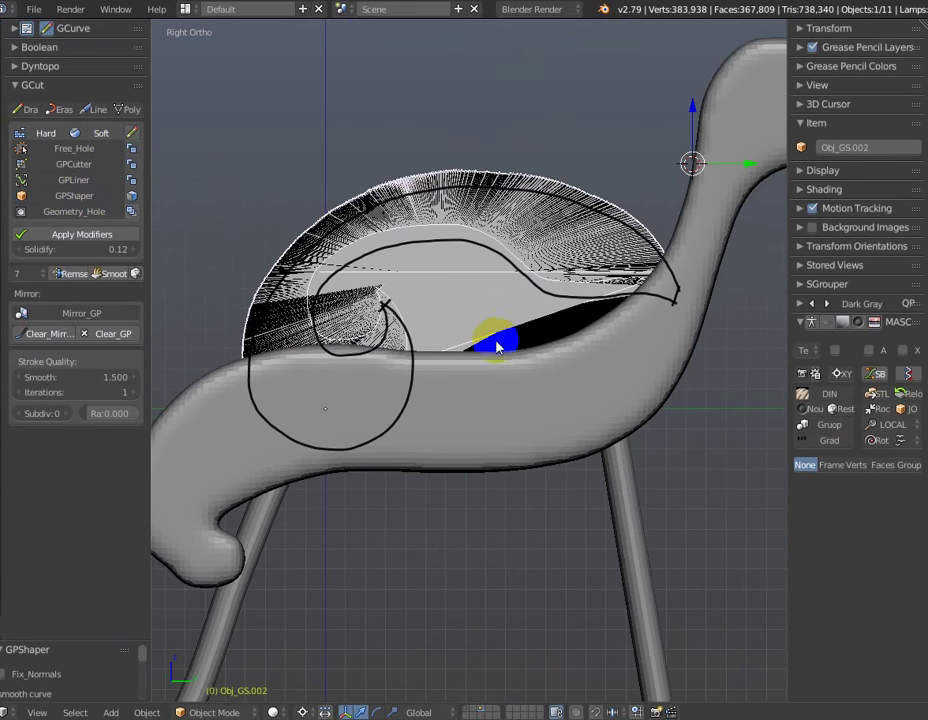
pyautogui.click(474, 312)
# Enable Fix_Normals in the shaping options and view the piece in User Ortho.
pyautogui.scroll(2, 472, 313)
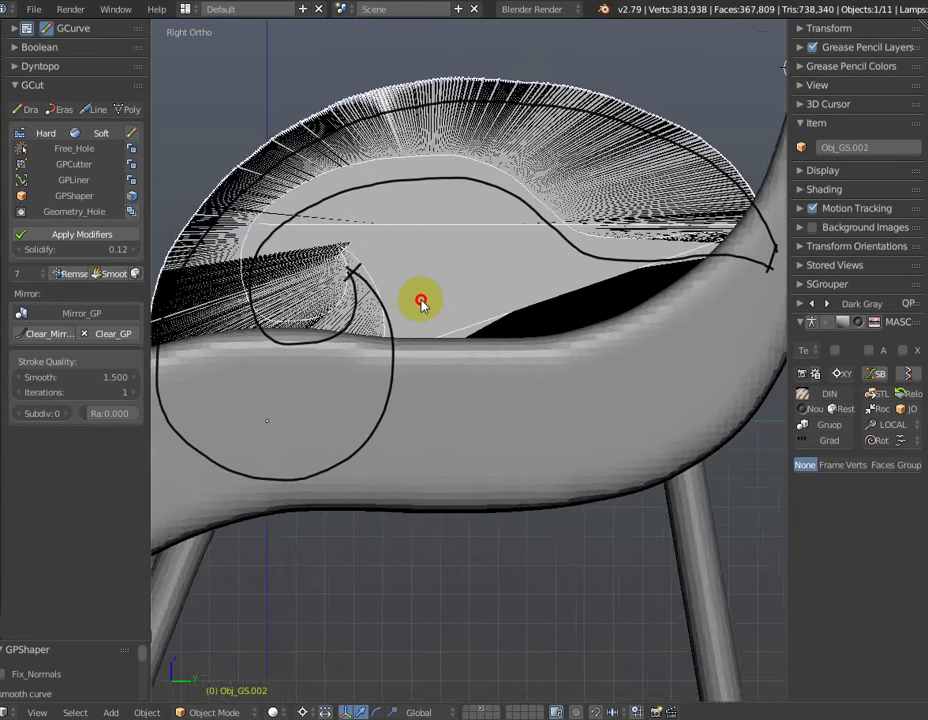
pyautogui.scroll(1, 420, 305)
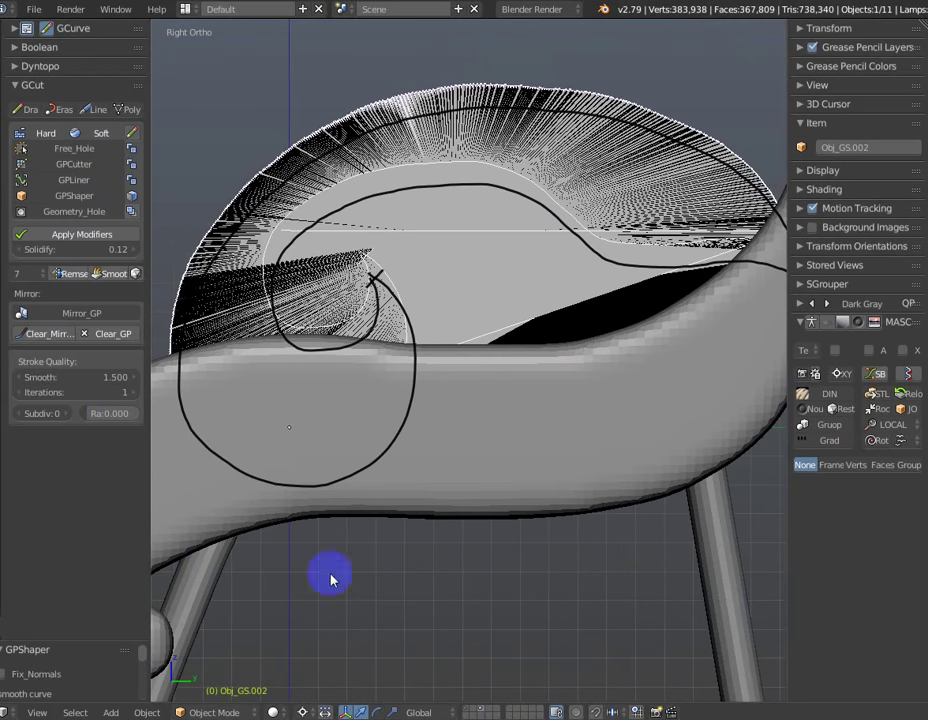
pyautogui.click(567, 347)
pyautogui.press('F6')
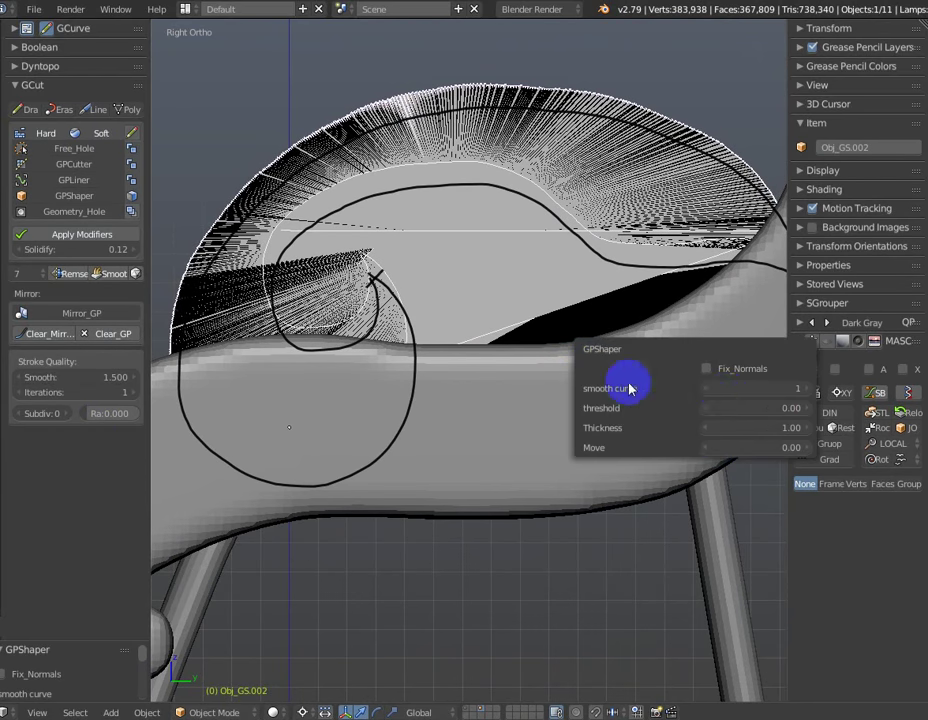
pyautogui.click(707, 372)
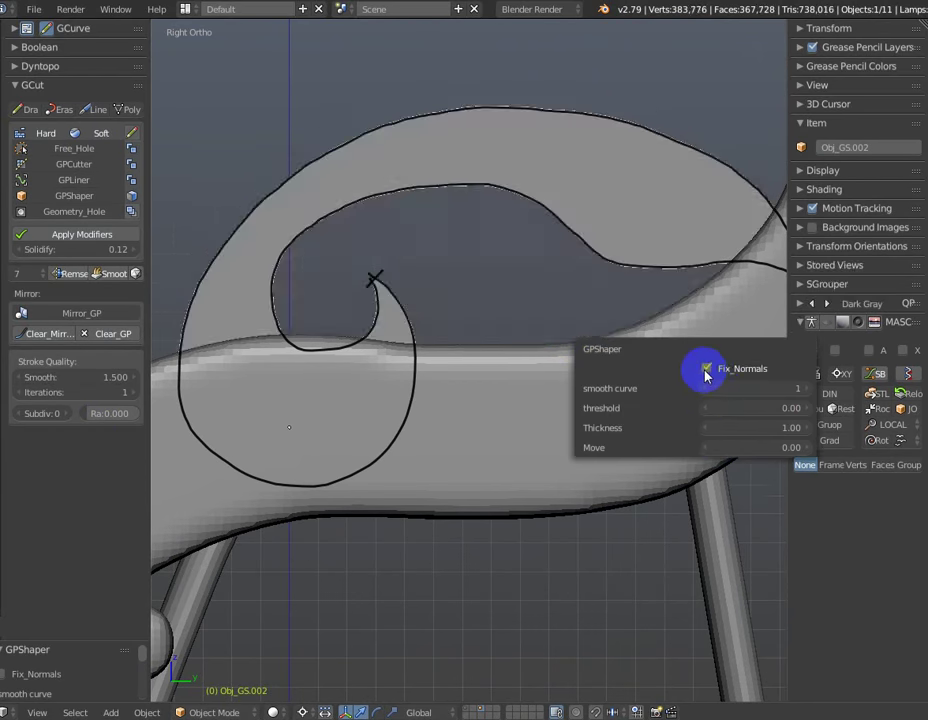
pyautogui.scroll(-3, 491, 408)
pyautogui.moveTo(491, 408)
pyautogui.mouseDown(button='middle')
pyautogui.moveTo(626, 420)
pyautogui.moveTo(545, 425)
pyautogui.mouseUp(button='middle')
pyautogui.press('F6')
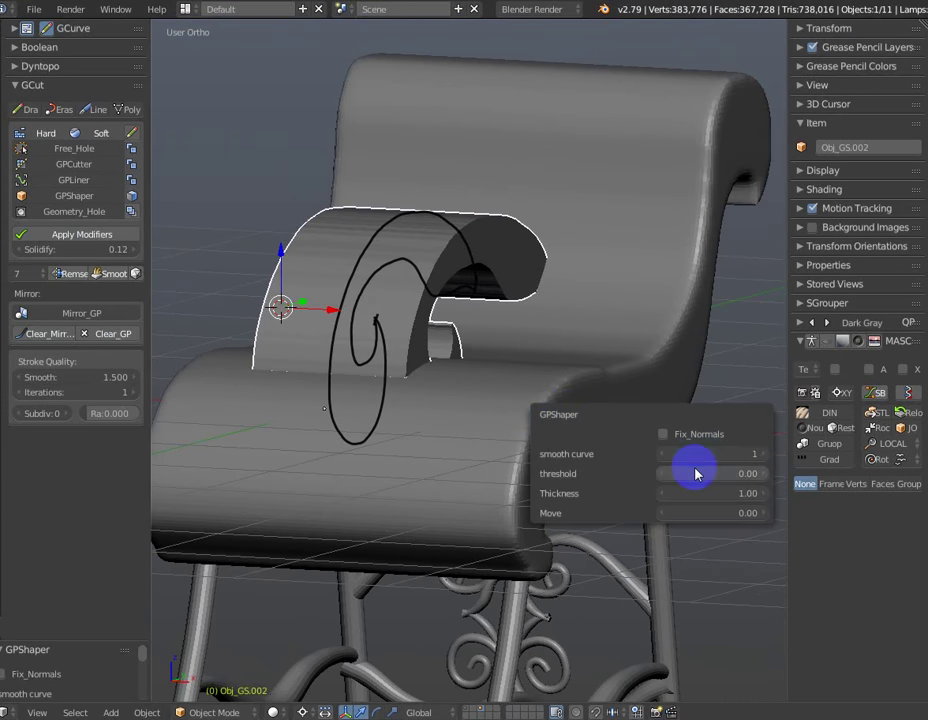
# Set the scroll piece's Solidify thickness to 0.25.
pyautogui.click(515, 336)
pyautogui.moveTo(342, 404); pyautogui.dragTo(394, 404, button='middle')
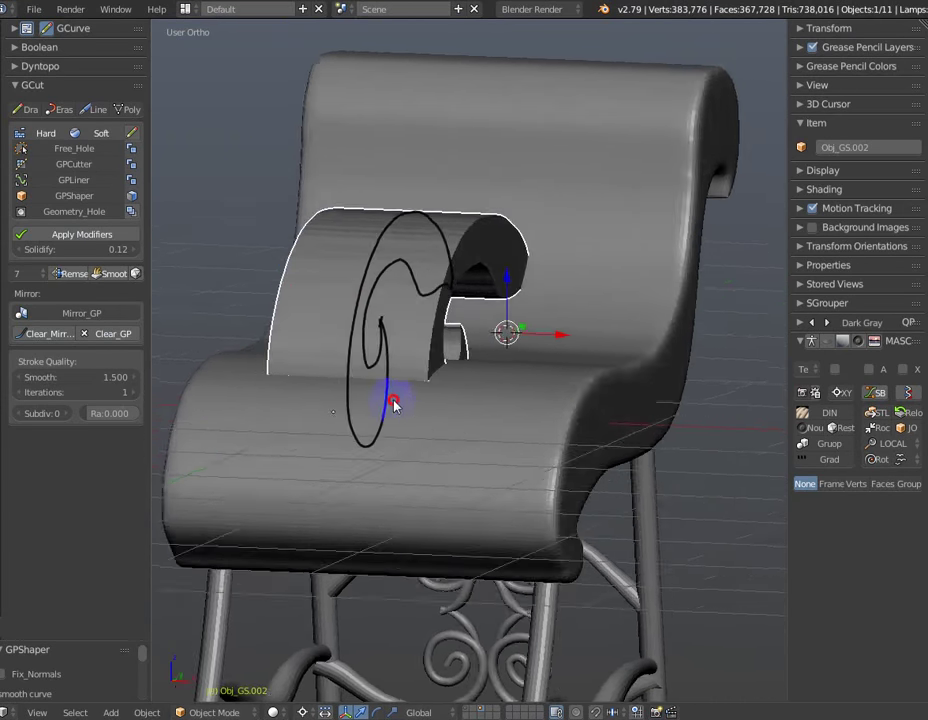
pyautogui.moveTo(90, 255); pyautogui.dragTo(118, 260)
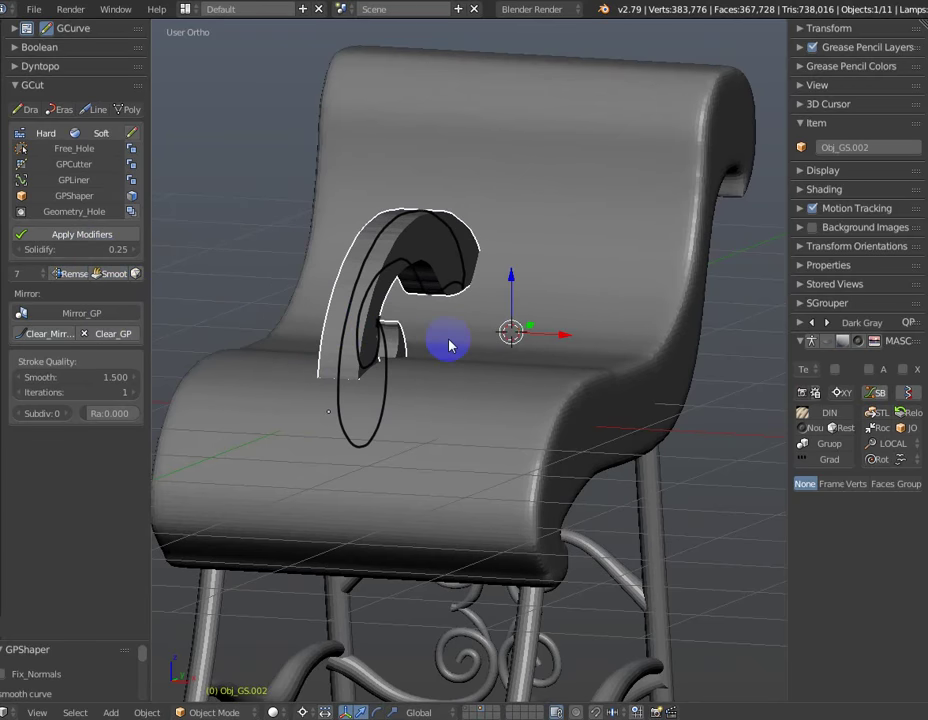
# Delete the guide stroke and move the piece 1.568 along X to the seat's right edge.
pyautogui.hotkey('d', 'x')
pyautogui.moveTo(393, 356); pyautogui.dragTo(614, 346, button='middle')
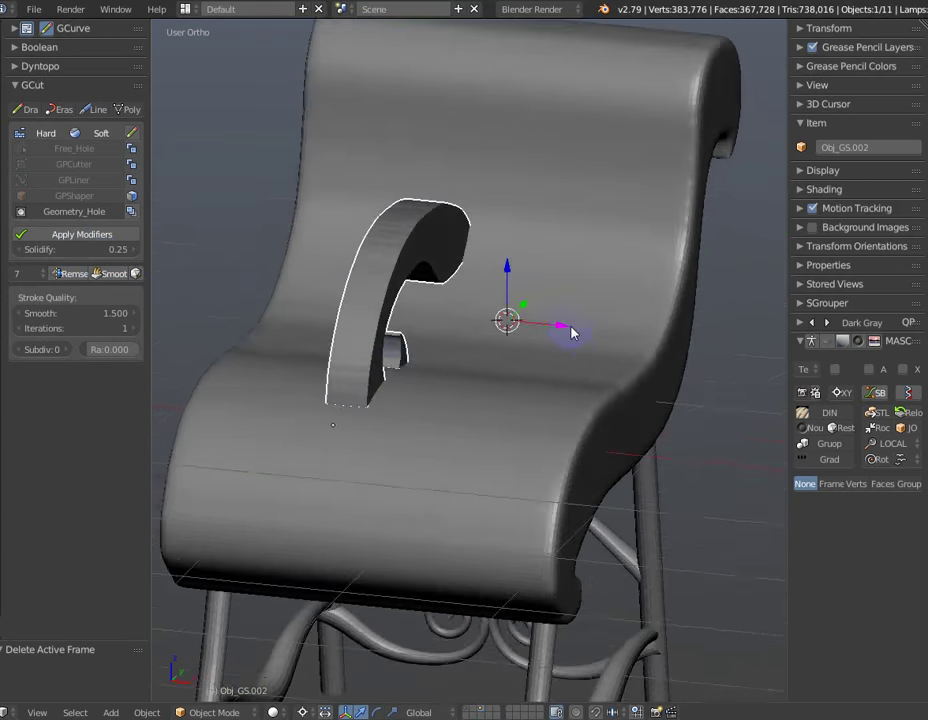
pyautogui.moveTo(614, 346)
pyautogui.mouseDown()
pyautogui.moveTo(175, 398)
pyautogui.moveTo(145, 393)
pyautogui.mouseUp()
pyautogui.moveTo(145, 393)
pyautogui.mouseDown(button='middle')
pyautogui.moveTo(155, 335)
pyautogui.moveTo(704, 325)
pyautogui.moveTo(638, 383)
pyautogui.moveTo(532, 420)
pyautogui.moveTo(751, 457)
pyautogui.moveTo(182, 321)
pyautogui.mouseUp(button='middle')
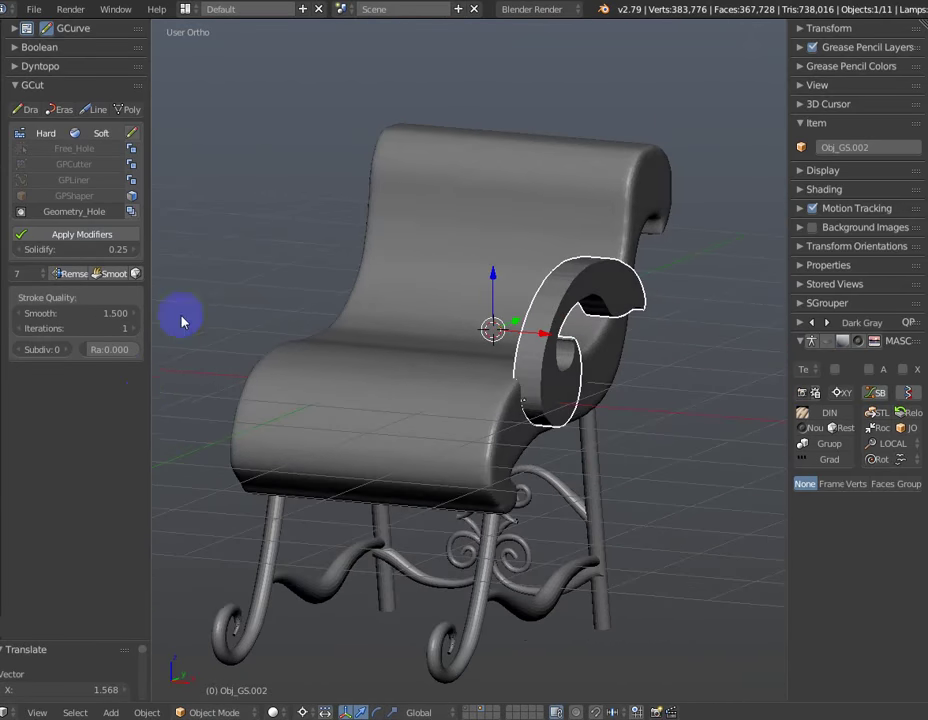
# In side view, tune the armrest to Smooth 2.20, Remesh 8 and Solidify 0.35.
pyautogui.click(117, 277)
pyautogui.moveTo(120, 275)
pyautogui.mouseDown(button='middle')
pyautogui.moveTo(543, 400)
pyautogui.moveTo(481, 383)
pyautogui.mouseUp(button='middle')
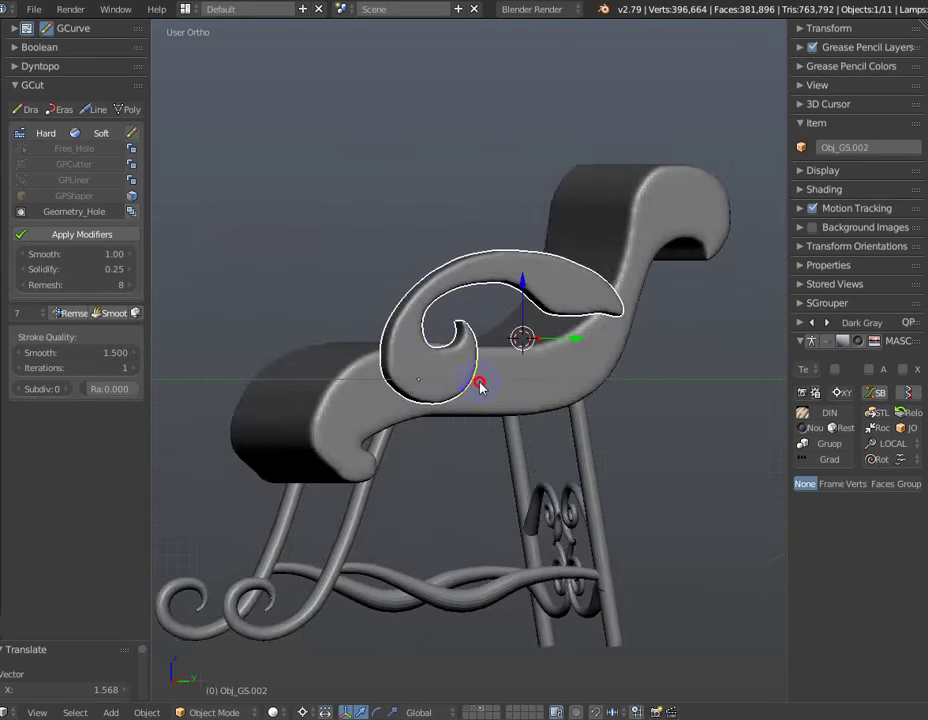
pyautogui.press('KP_3')
pyautogui.scroll(2, 420, 360)
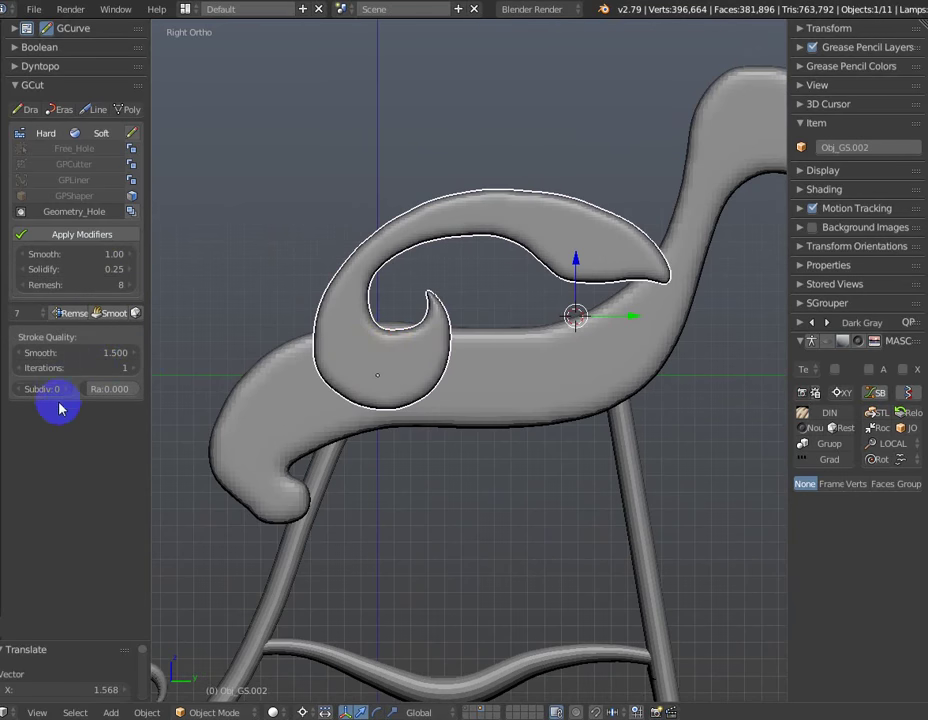
pyautogui.click(85, 351)
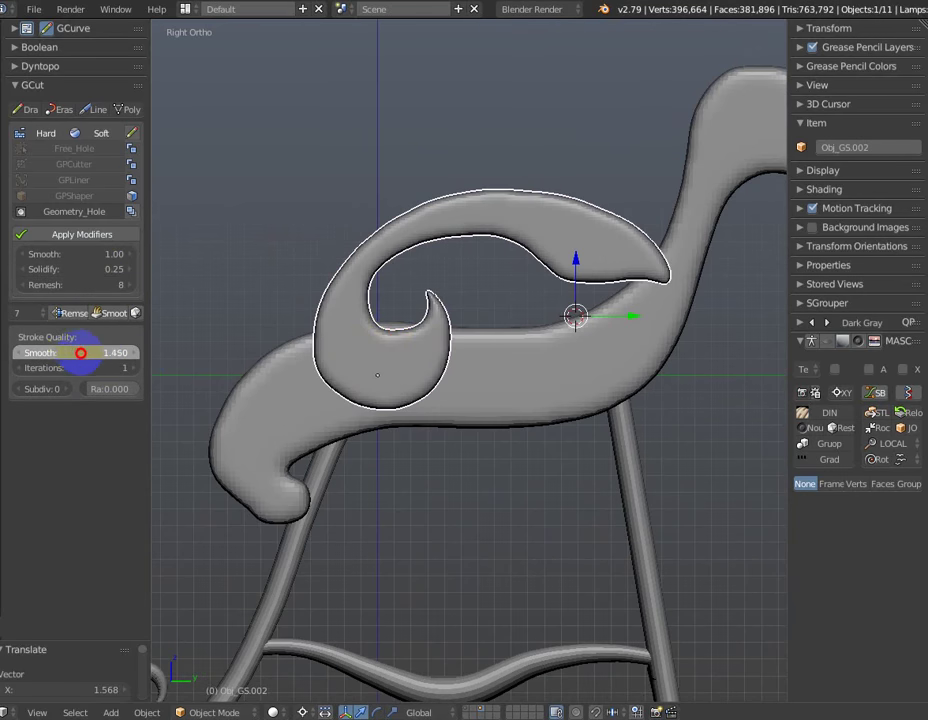
pyautogui.moveTo(86, 353); pyautogui.dragTo(97, 317)
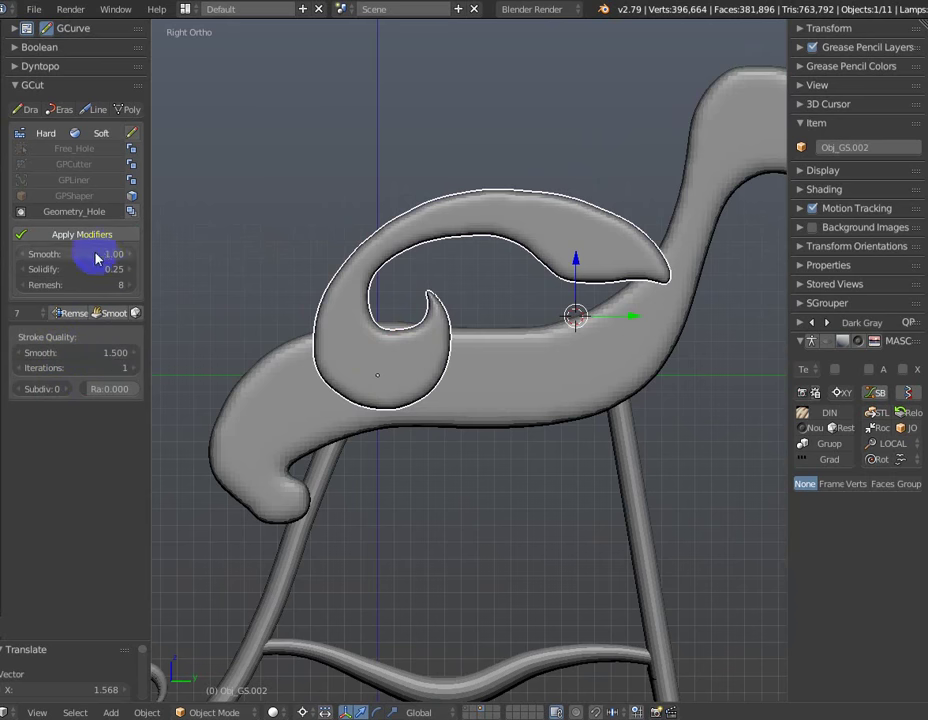
pyautogui.moveTo(92, 255); pyautogui.dragTo(62, 257)
pyautogui.moveTo(348, 250); pyautogui.dragTo(155, 286, button='middle')
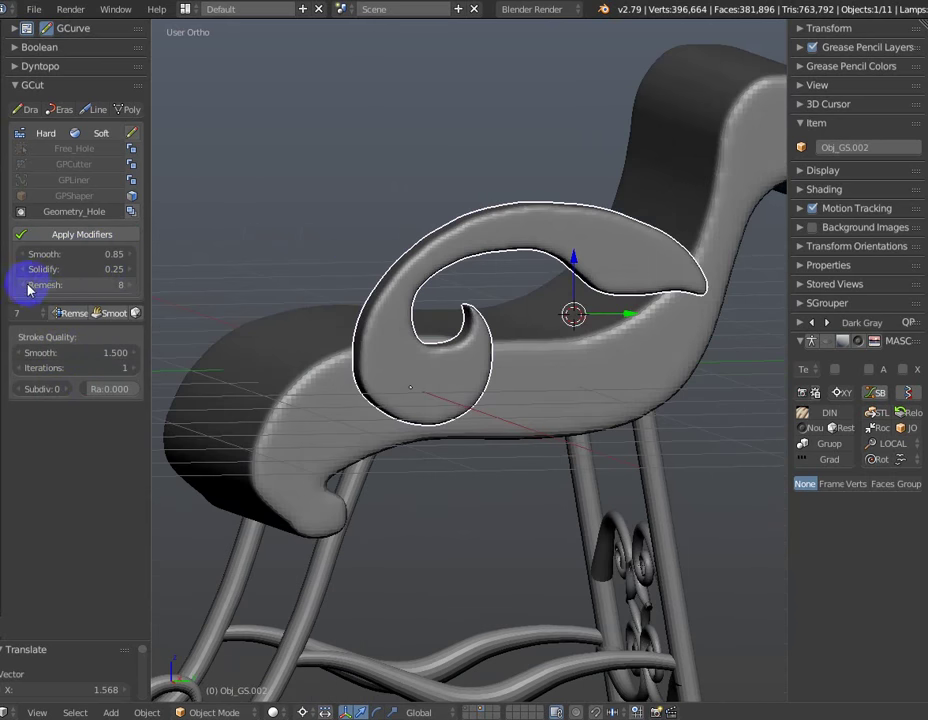
pyautogui.moveTo(28, 290)
pyautogui.mouseDown()
pyautogui.moveTo(135, 291)
pyautogui.moveTo(78, 272)
pyautogui.moveTo(104, 268)
pyautogui.mouseUp()
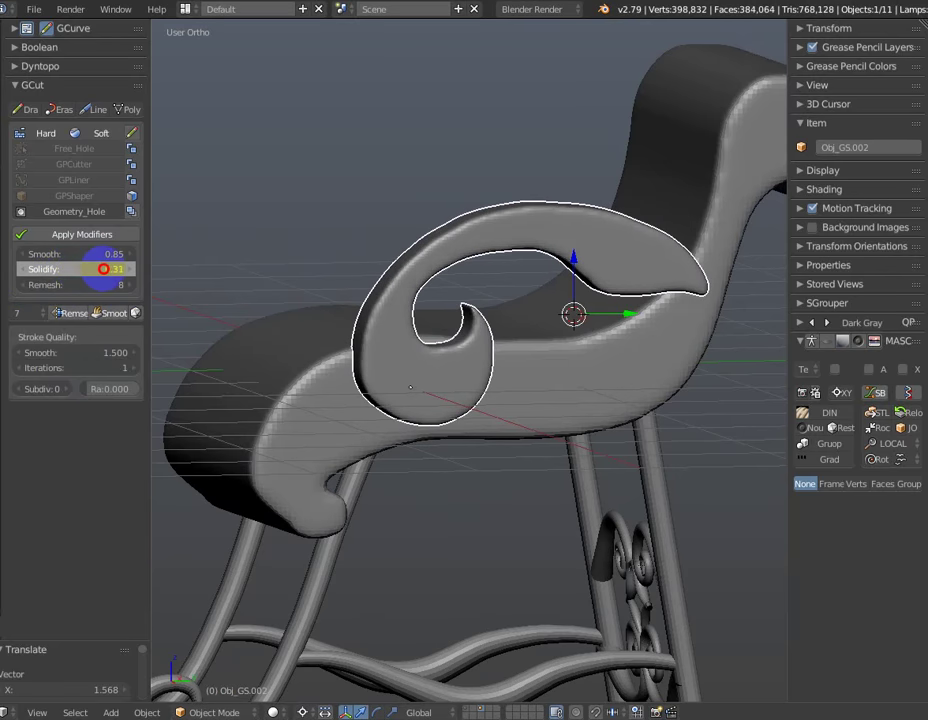
pyautogui.moveTo(243, 271)
pyautogui.mouseDown(button='middle')
pyautogui.moveTo(407, 277)
pyautogui.moveTo(383, 269)
pyautogui.mouseUp(button='middle')
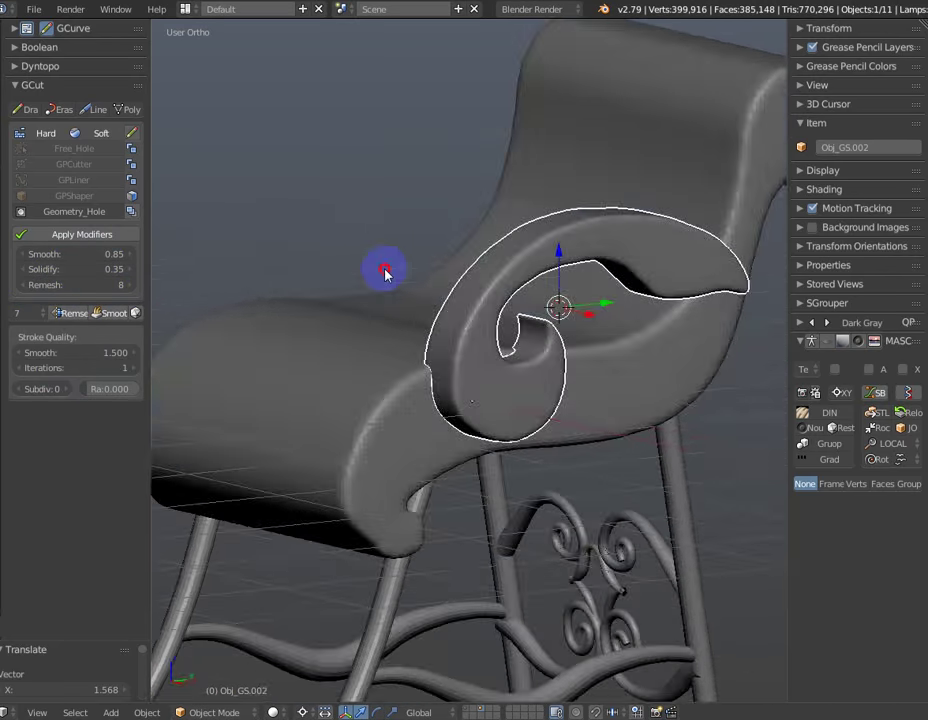
pyautogui.moveTo(47, 254)
pyautogui.mouseDown()
pyautogui.moveTo(18, 254)
pyautogui.moveTo(85, 254)
pyautogui.mouseUp()
pyautogui.moveTo(385, 319); pyautogui.dragTo(485, 335, button='middle')
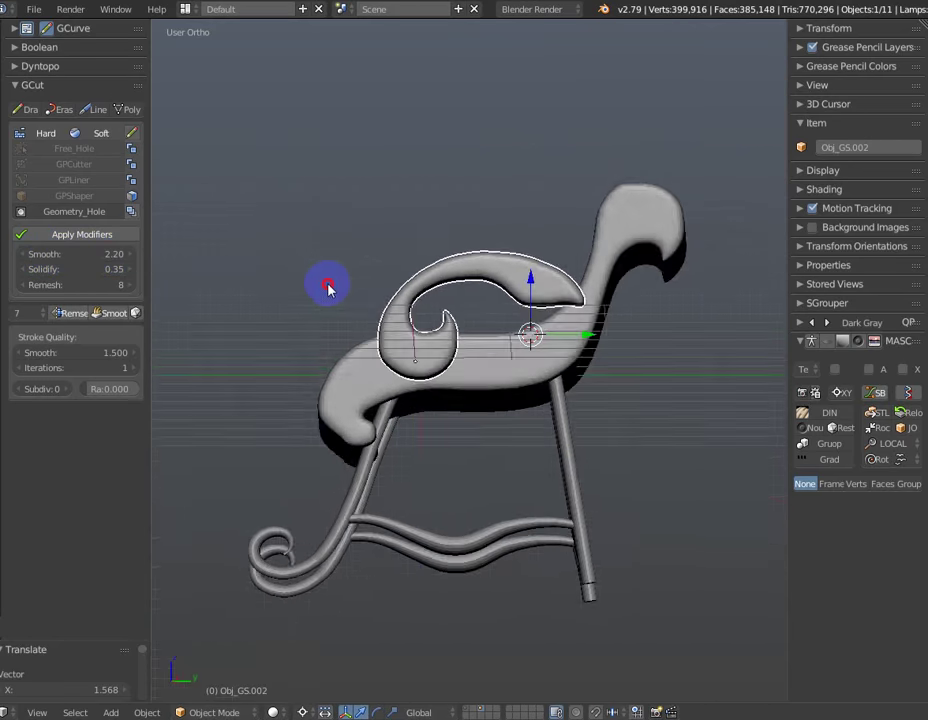
# In Front view, duplicate the armrest and place the copy -2.589 along X on the left side.
pyautogui.press('KP_1')
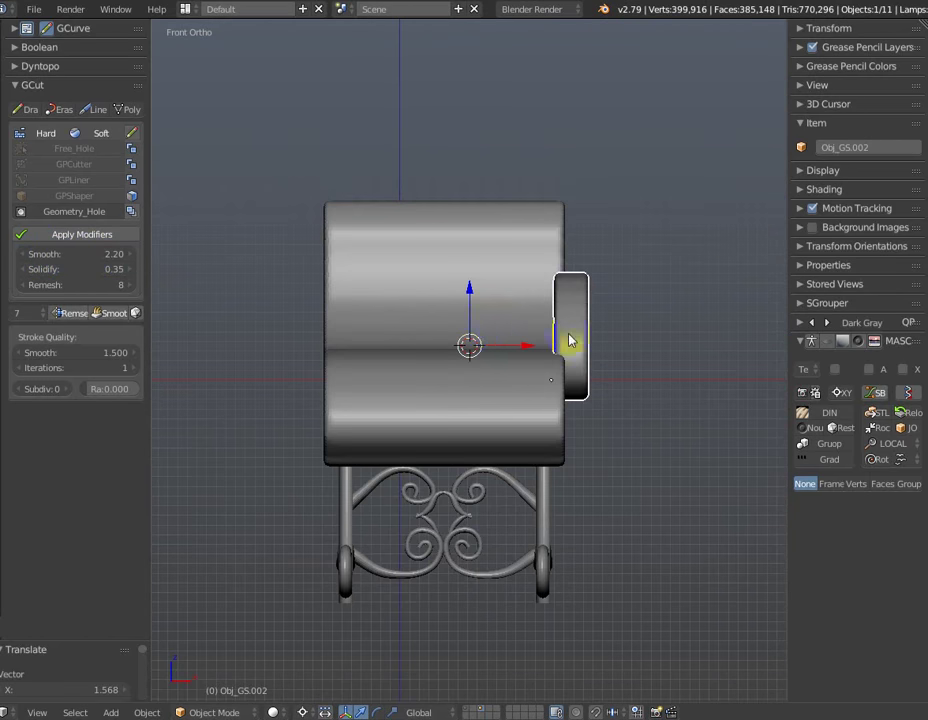
pyautogui.hotkey('shift', 'd')
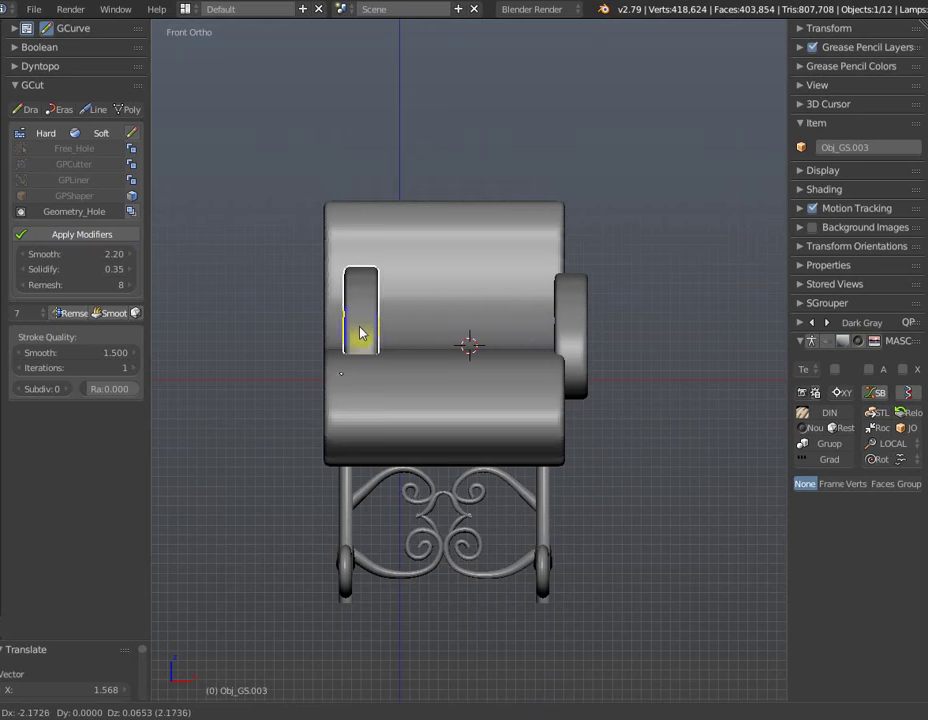
pyautogui.press('x')
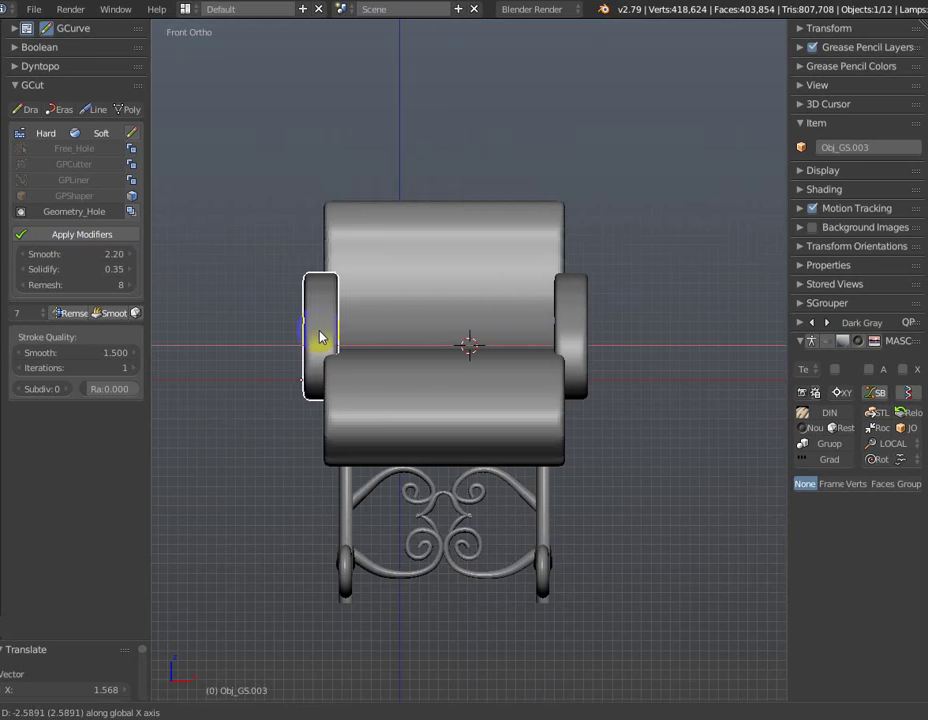
pyautogui.click(320, 337)
pyautogui.moveTo(480, 320)
pyautogui.mouseDown(button='middle')
pyautogui.moveTo(400, 343)
pyautogui.moveTo(344, 323)
pyautogui.moveTo(415, 363)
pyautogui.moveTo(528, 366)
pyautogui.moveTo(530, 375)
pyautogui.mouseUp(button='middle')
pyautogui.scroll(-3, 530, 375)
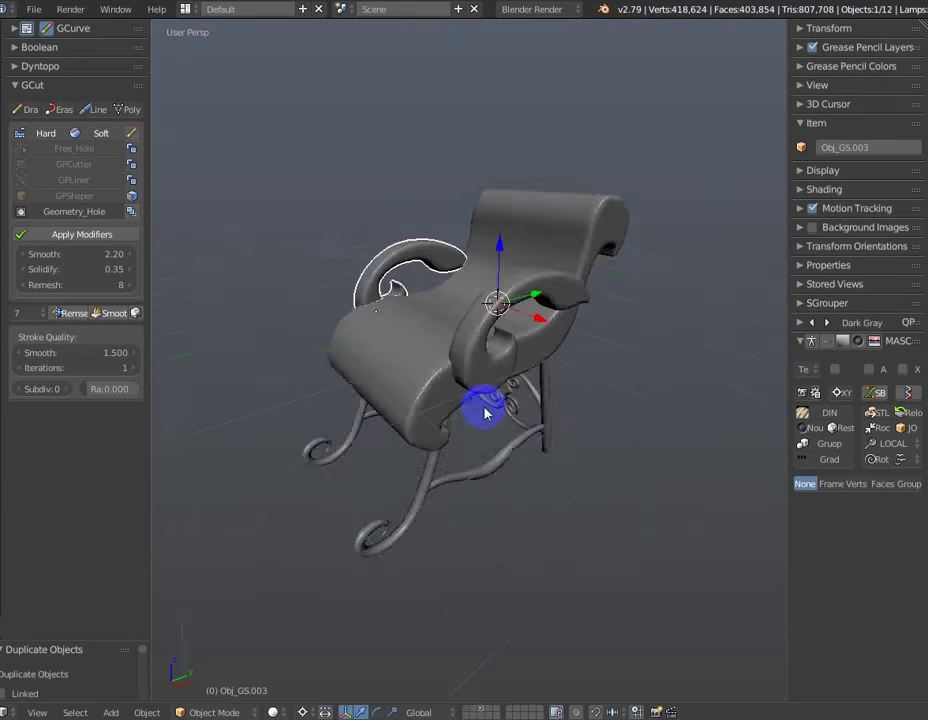
pyautogui.moveTo(485, 408)
pyautogui.mouseDown(button='middle')
pyautogui.moveTo(545, 433)
pyautogui.moveTo(624, 430)
pyautogui.moveTo(685, 414)
pyautogui.moveTo(685, 428)
pyautogui.moveTo(646, 443)
pyautogui.moveTo(646, 429)
pyautogui.moveTo(648, 457)
pyautogui.moveTo(644, 441)
pyautogui.mouseUp(button='middle')
pyautogui.press('KP_5')
pyautogui.scroll(2, 620, 447)
pyautogui.scroll(1, 610, 448)
pyautogui.scroll(-2, 630, 447)
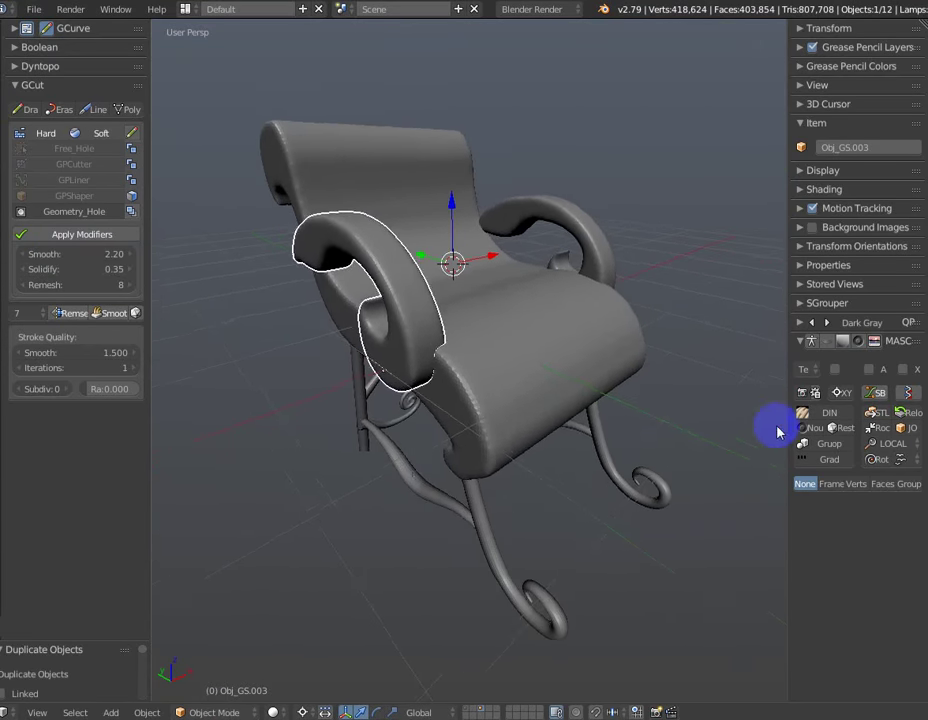
# Switch the matcap from Candy to the default grey, toggle mesh display, and inspect the chair.
pyautogui.click(829, 324)
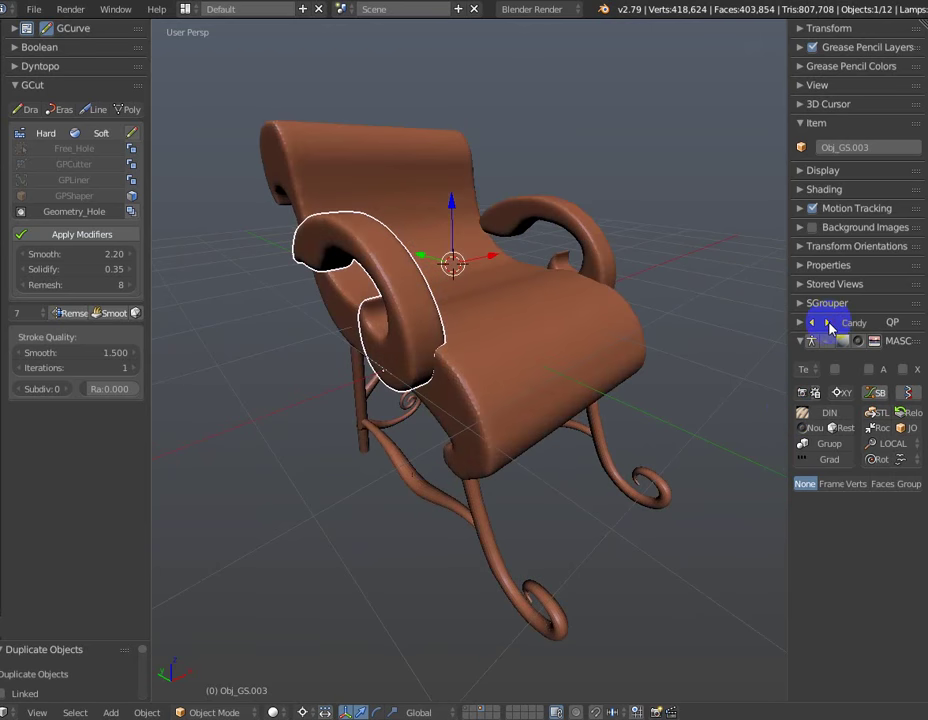
pyautogui.click(829, 324)
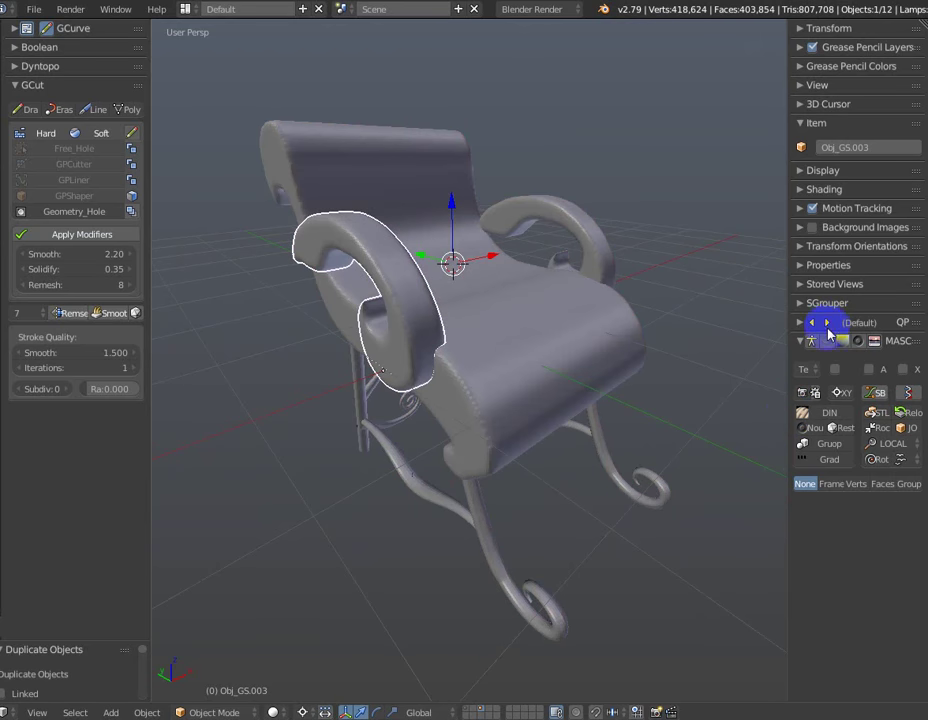
pyautogui.click(845, 343)
pyautogui.moveTo(660, 390)
pyautogui.mouseDown(button='middle')
pyautogui.moveTo(632, 397)
pyautogui.moveTo(617, 327)
pyautogui.moveTo(632, 149)
pyautogui.moveTo(610, 207)
pyautogui.moveTo(456, 193)
pyautogui.moveTo(531, 314)
pyautogui.moveTo(553, 325)
pyautogui.moveTo(528, 327)
pyautogui.moveTo(604, 330)
pyautogui.mouseUp(button='middle')
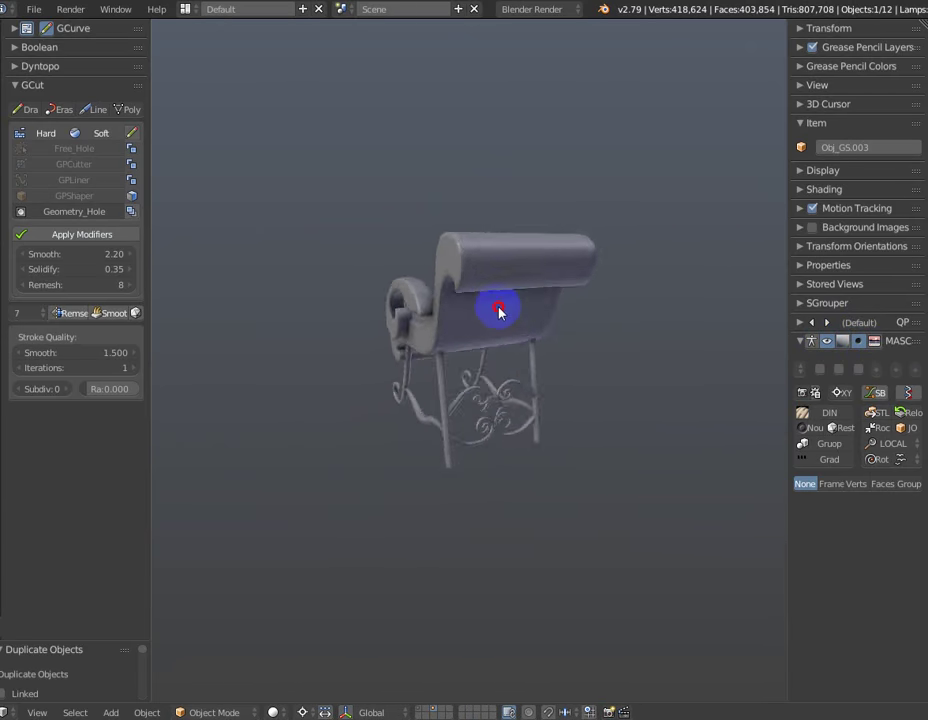
pyautogui.moveTo(408, 298)
pyautogui.mouseDown(button='middle')
pyautogui.moveTo(217, 314)
pyautogui.moveTo(669, 319)
pyautogui.moveTo(538, 324)
pyautogui.moveTo(532, 373)
pyautogui.moveTo(480, 346)
pyautogui.moveTo(472, 327)
pyautogui.moveTo(559, 369)
pyautogui.mouseUp(button='middle')
pyautogui.scroll(2, 556, 369)
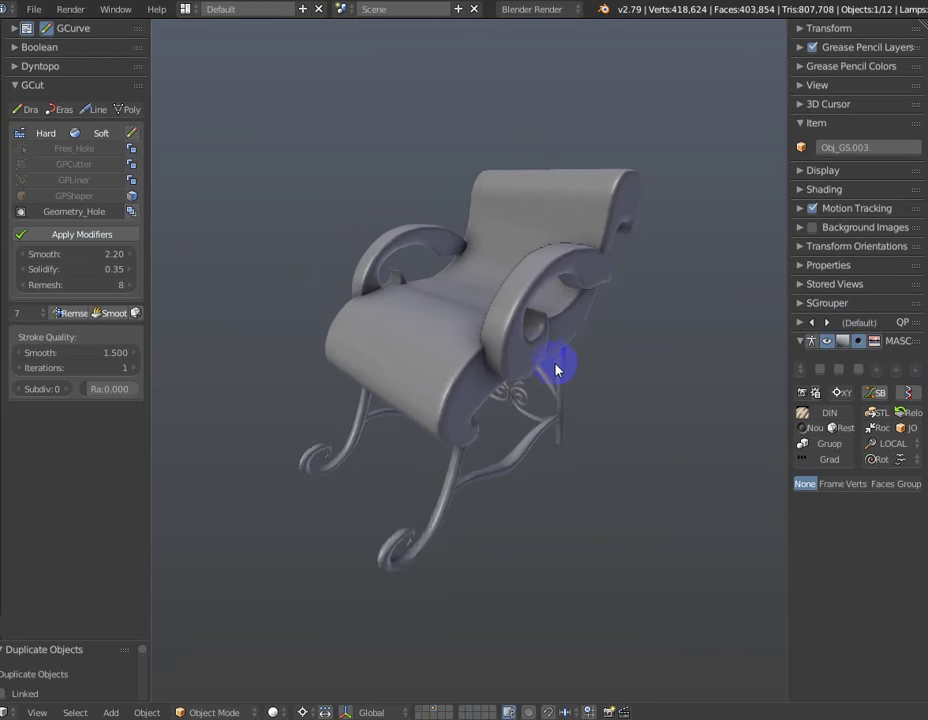